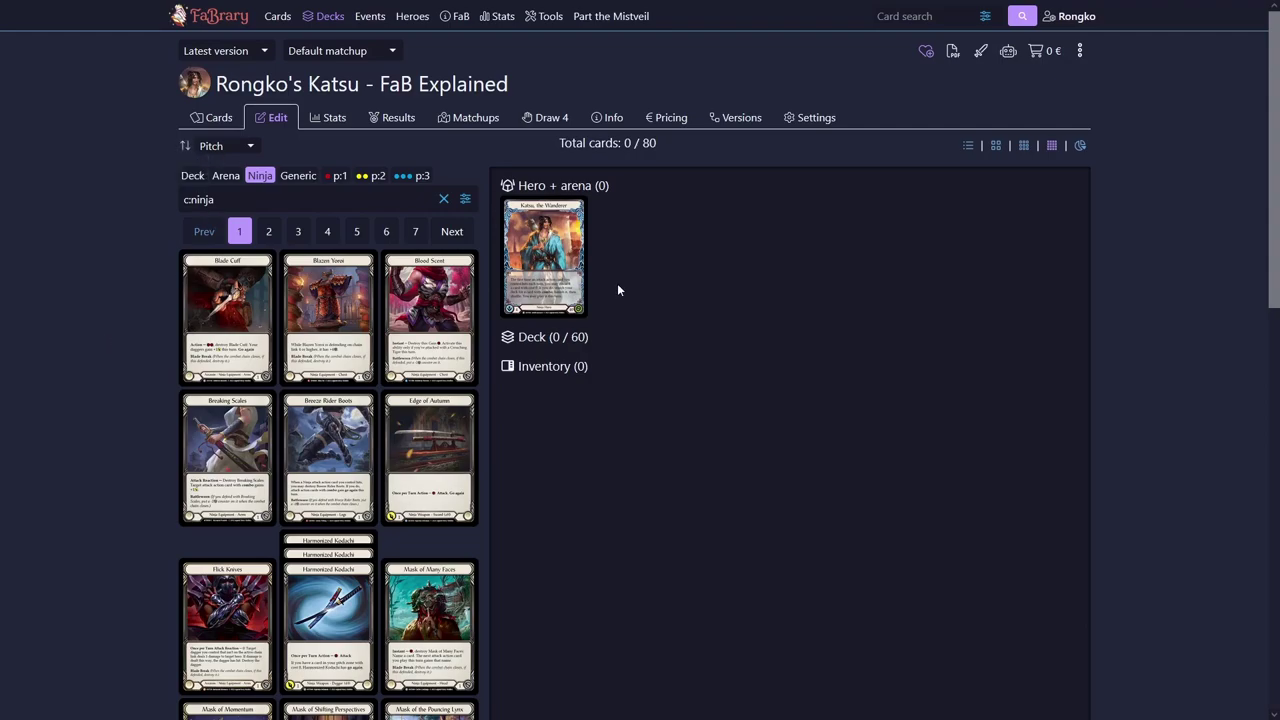
# Enlarge the hero card Katsu, the Wanderer to read its ability, and close the enlarged view
pyautogui.click(540, 205)
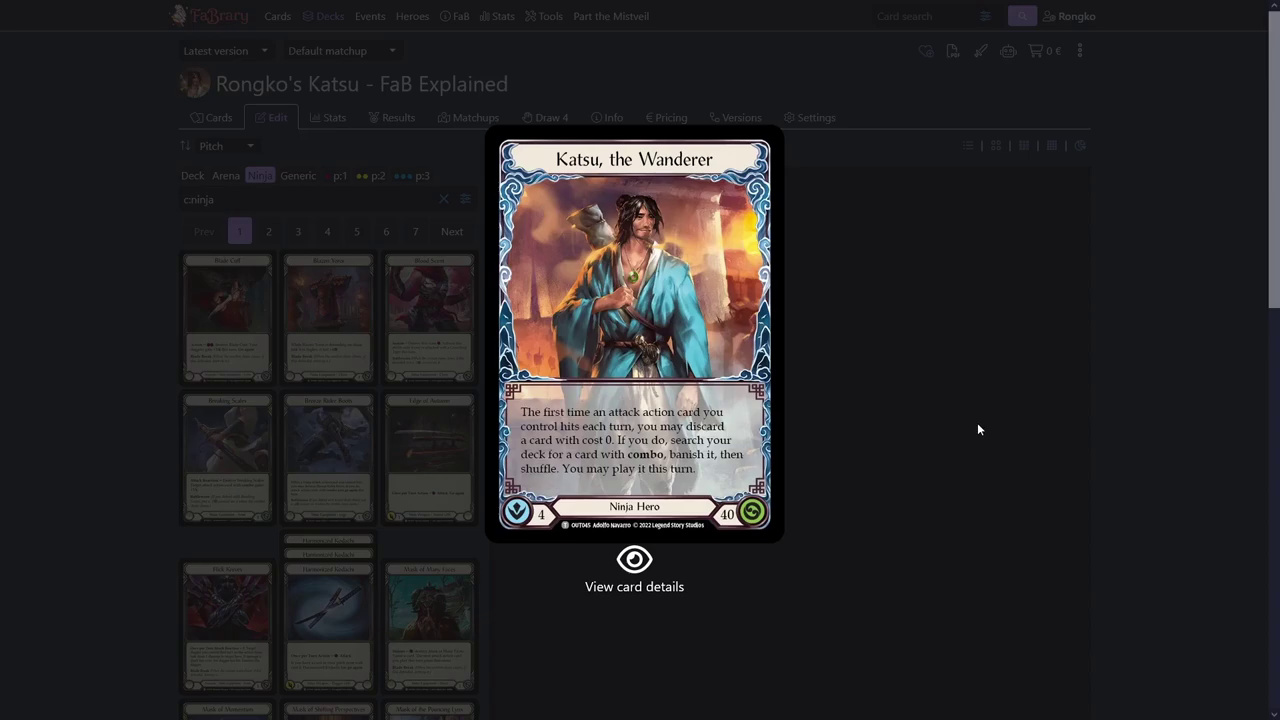
pyautogui.click(962, 238)
# Search the cards for "bonds of" and add three red copies of Bonds of Ancestry to the deck
pyautogui.moveTo(230, 199); pyautogui.dragTo(70, 220)
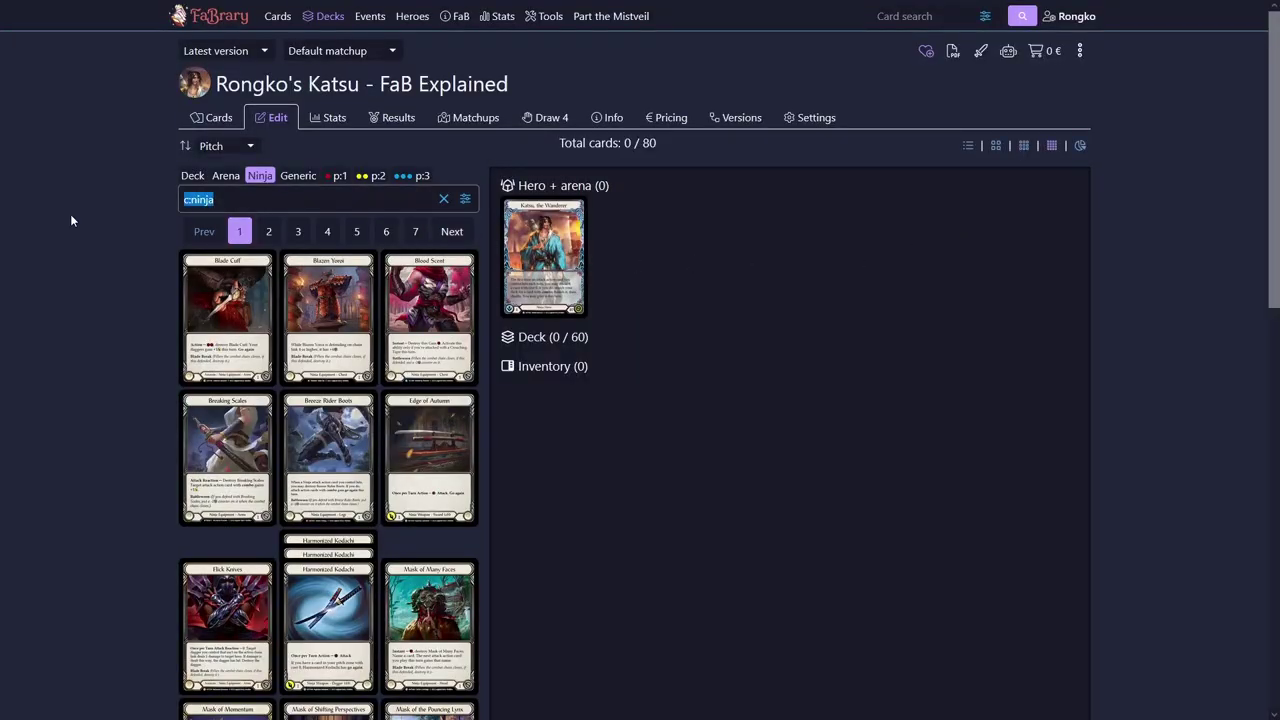
pyautogui.write('bonds of')
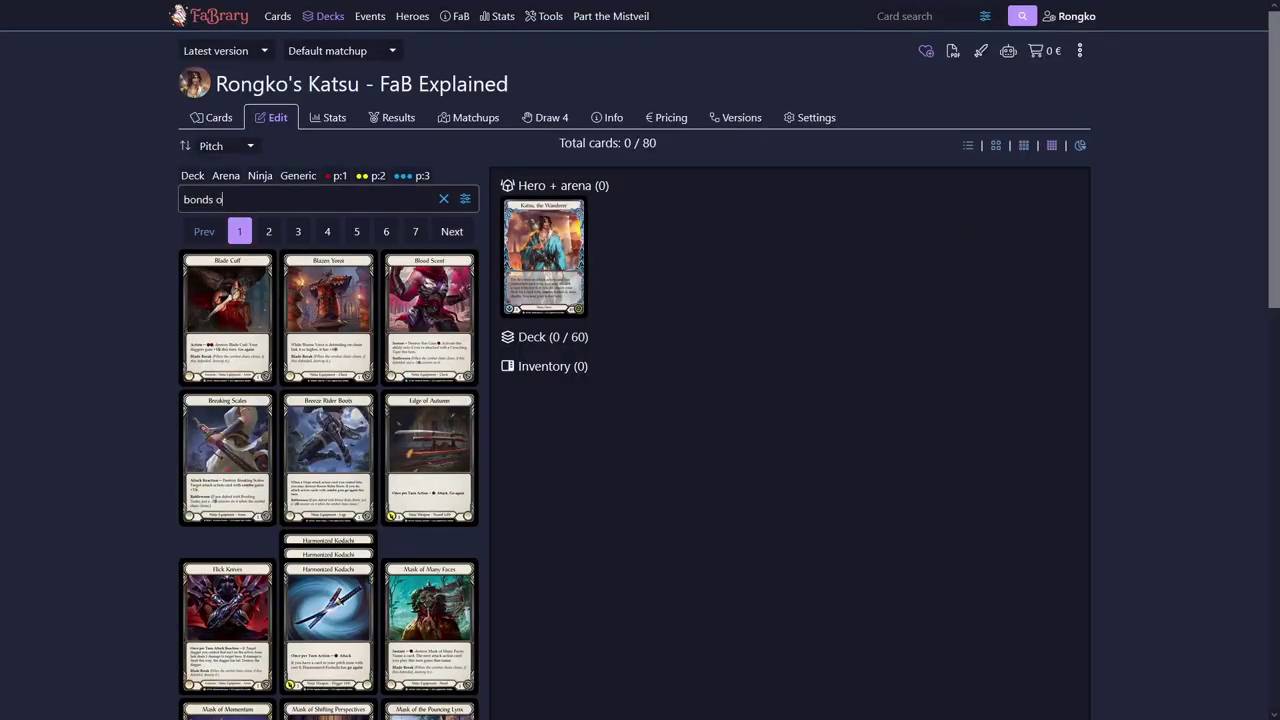
pyautogui.moveTo(215, 279)
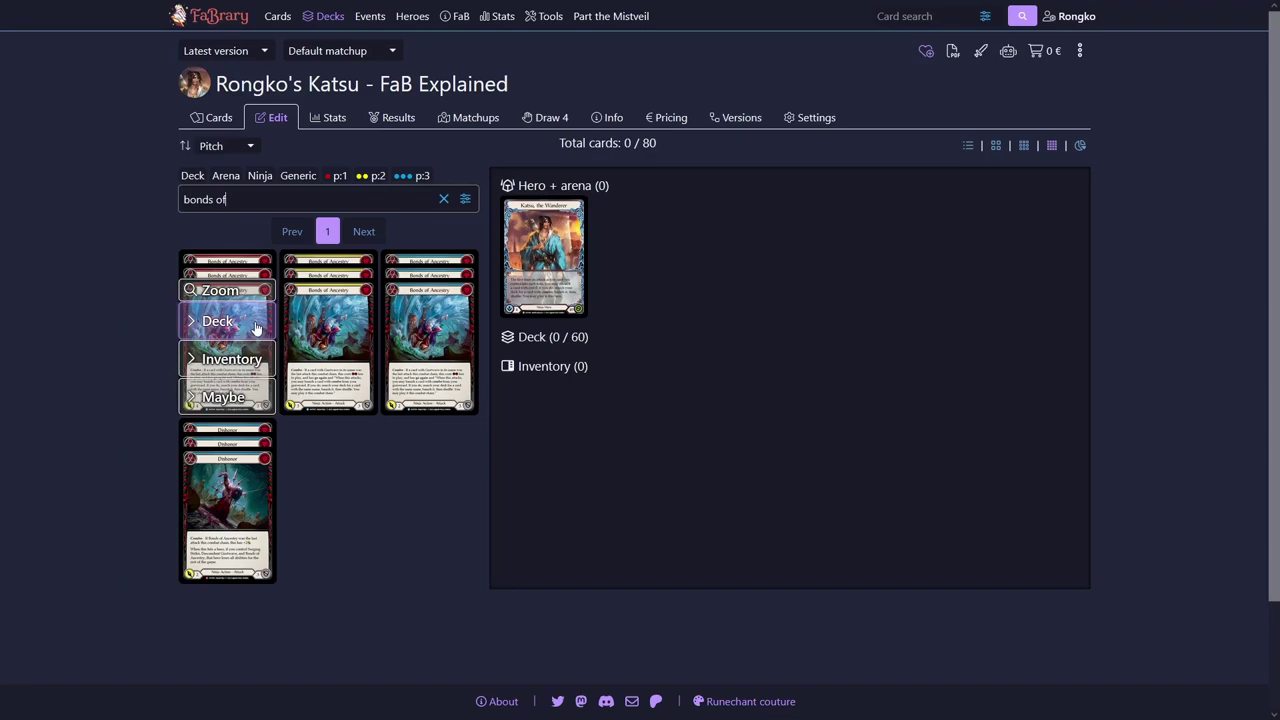
pyautogui.click(248, 323)
pyautogui.click(248, 323)
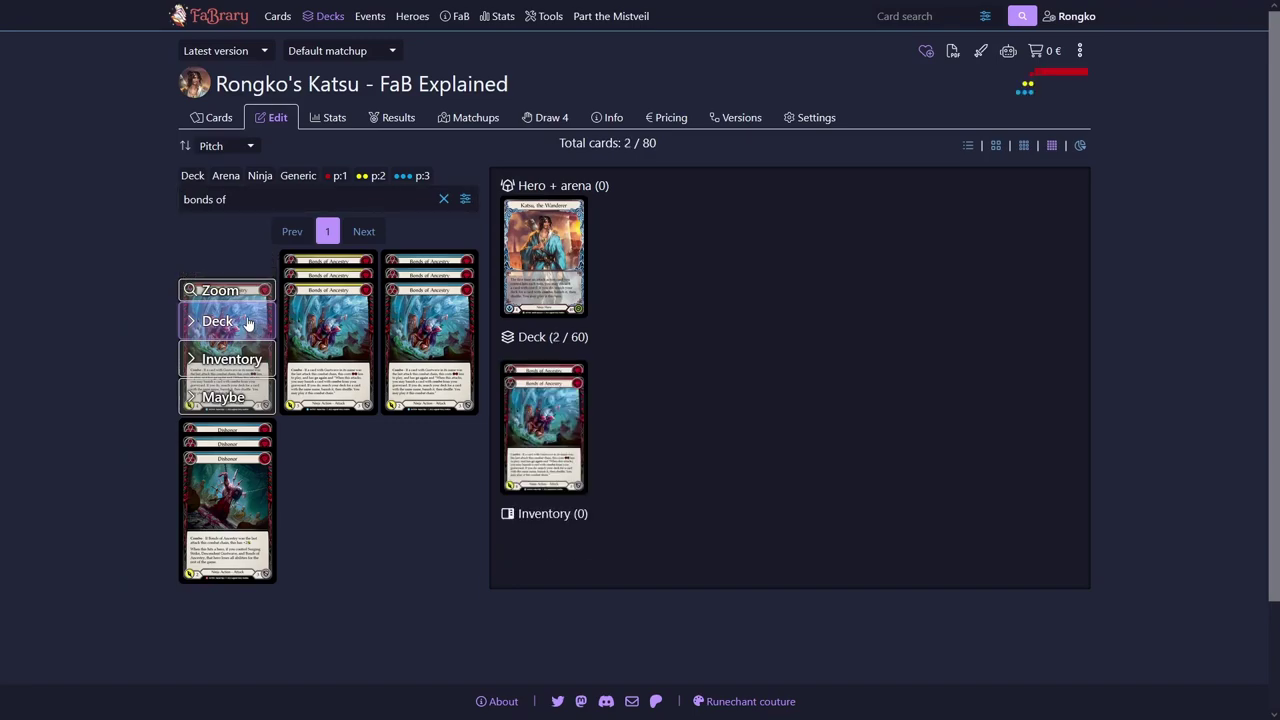
pyautogui.click(248, 323)
# Add three yellow copies of Bonds of Ancestry to the deck and read the card's text in the enlarged view
pyautogui.click(326, 323)
pyautogui.click(326, 323)
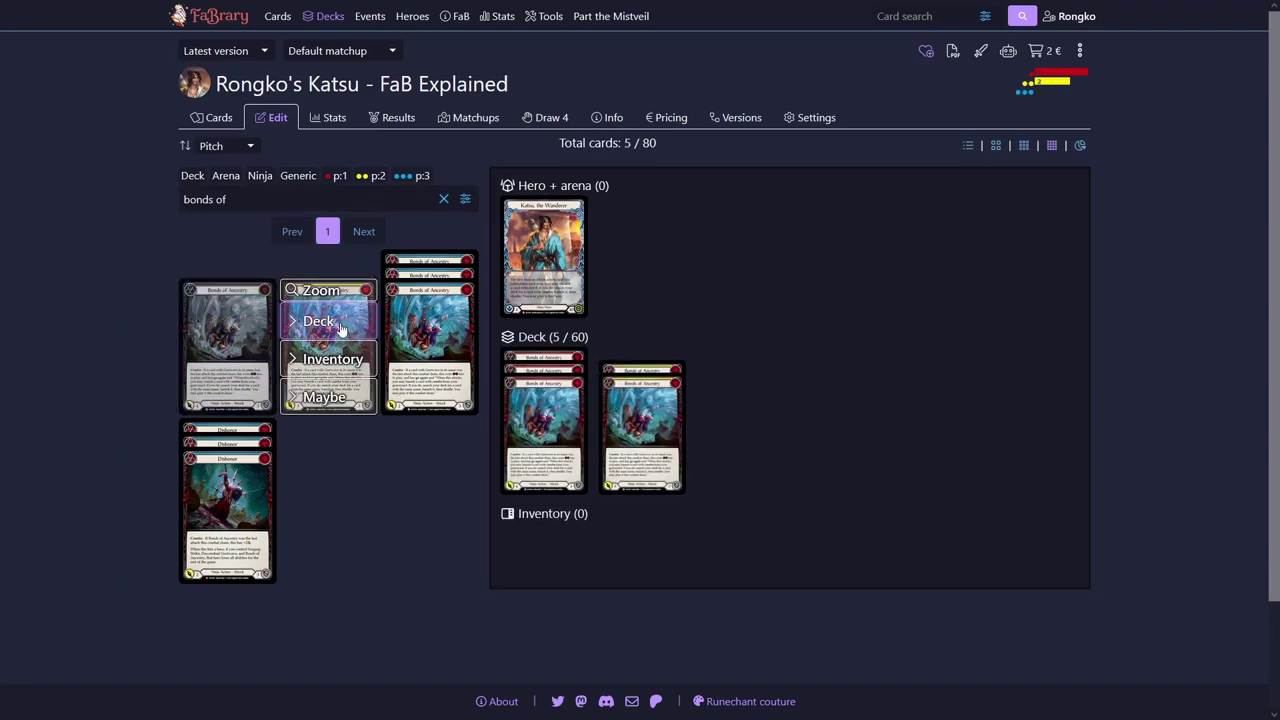
pyautogui.click(326, 323)
pyautogui.click(424, 290)
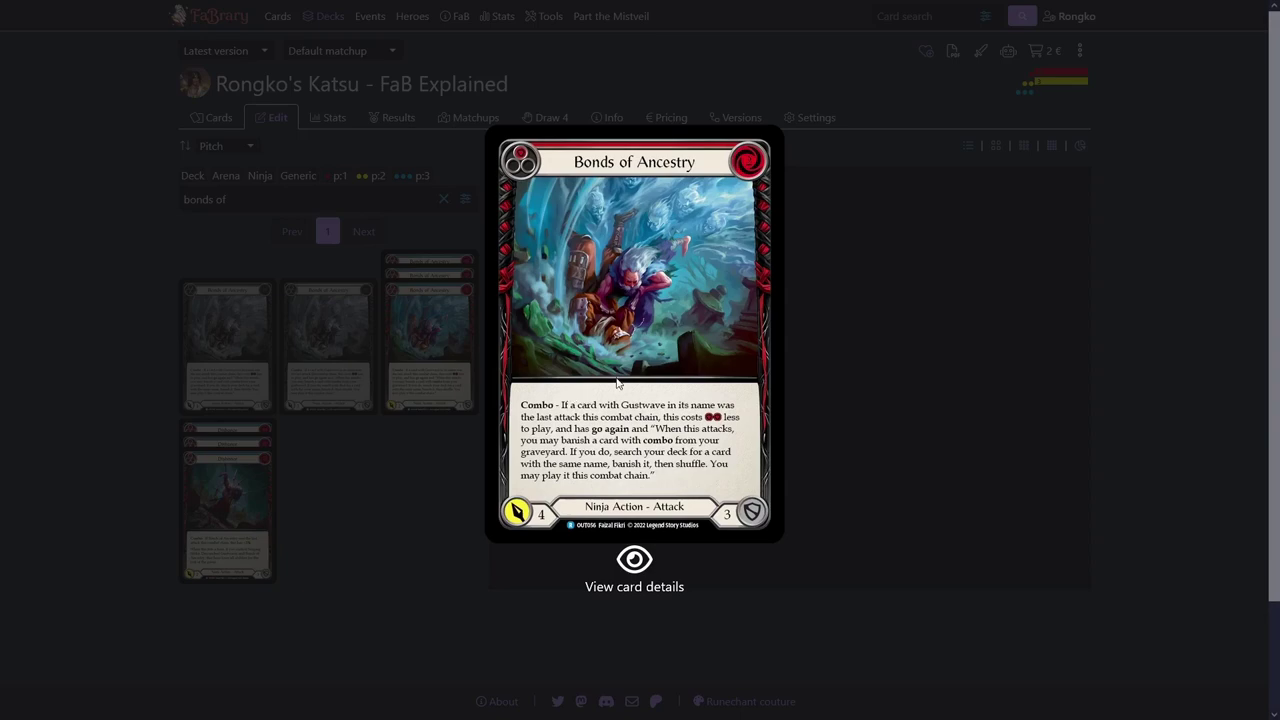
pyautogui.click(846, 325)
# Search the cards for "gustwave" and add three red copies of Descendent Gustwave to the deck
pyautogui.press('BackSpace')
pyautogui.press('BackSpace')
pyautogui.press('BackSpace')
pyautogui.press('BackSpace')
pyautogui.press('BackSpace')
pyautogui.press('BackSpace')
pyautogui.press('BackSpace')
pyautogui.press('BackSpace')
pyautogui.write('gustwave')
pyautogui.click(340, 322)
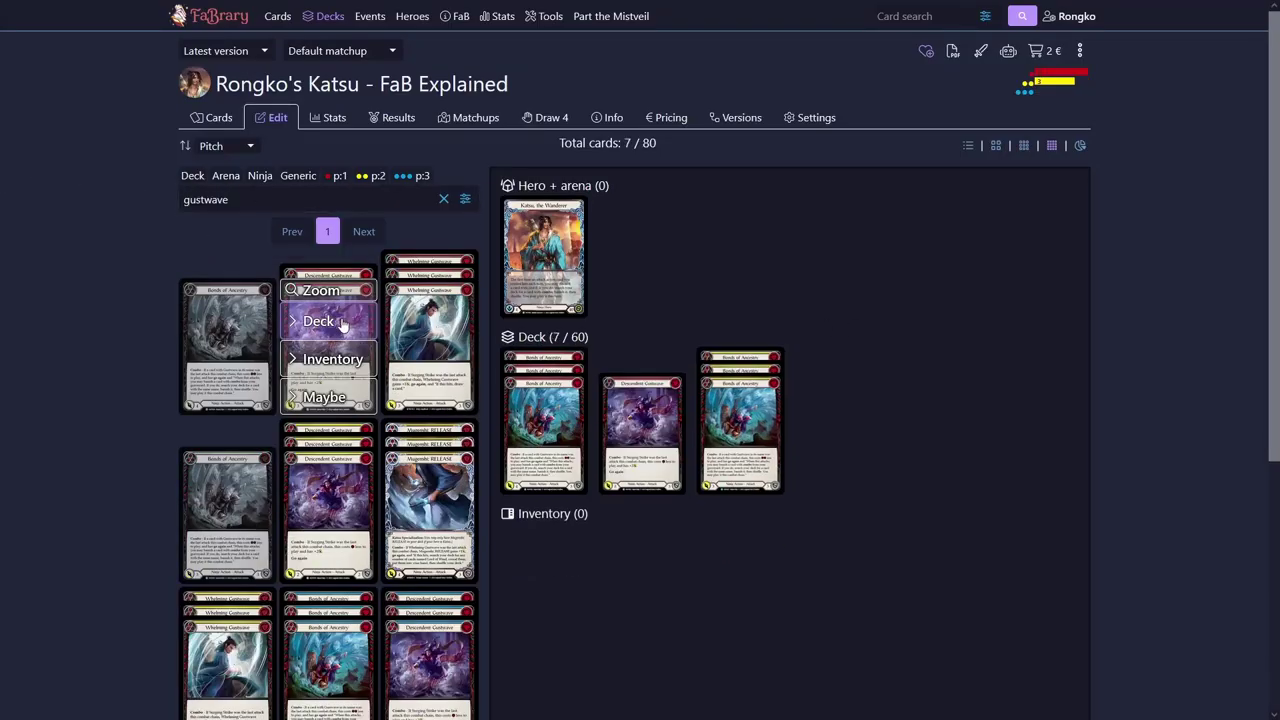
pyautogui.click(340, 322)
pyautogui.click(340, 322)
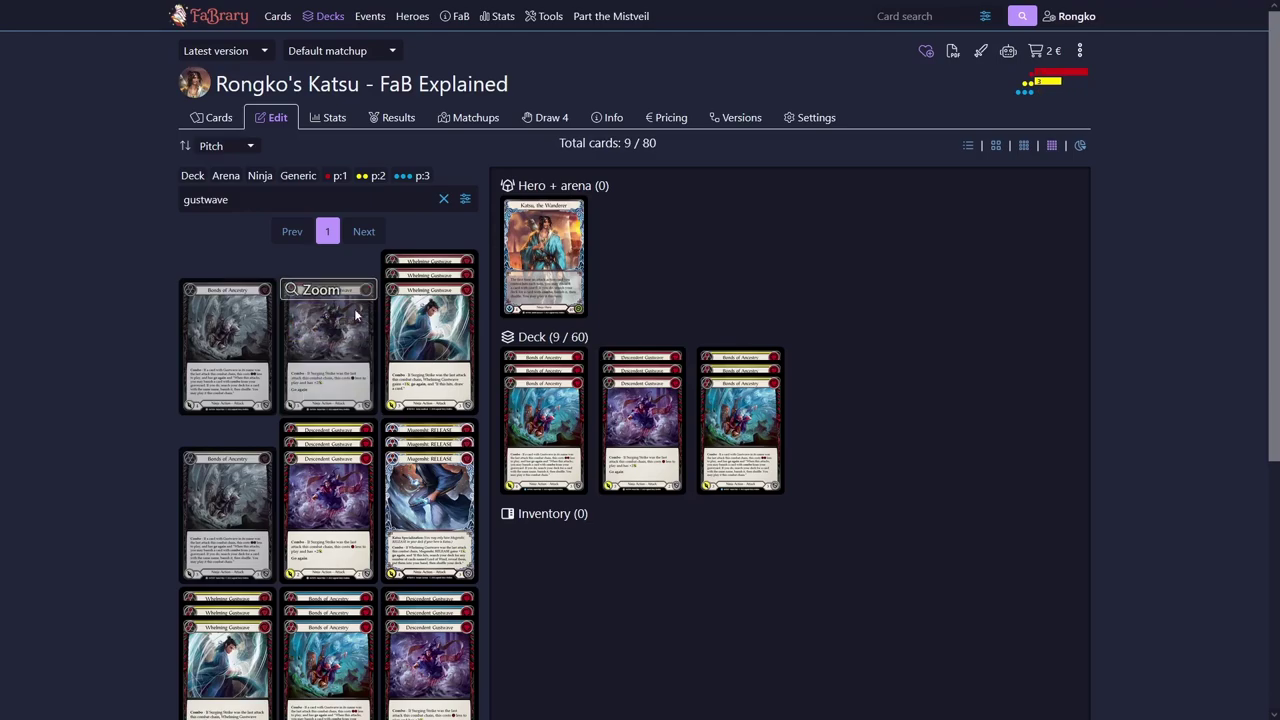
# Add three red copies of Whelming Gustwave to the deck
pyautogui.click(651, 397)
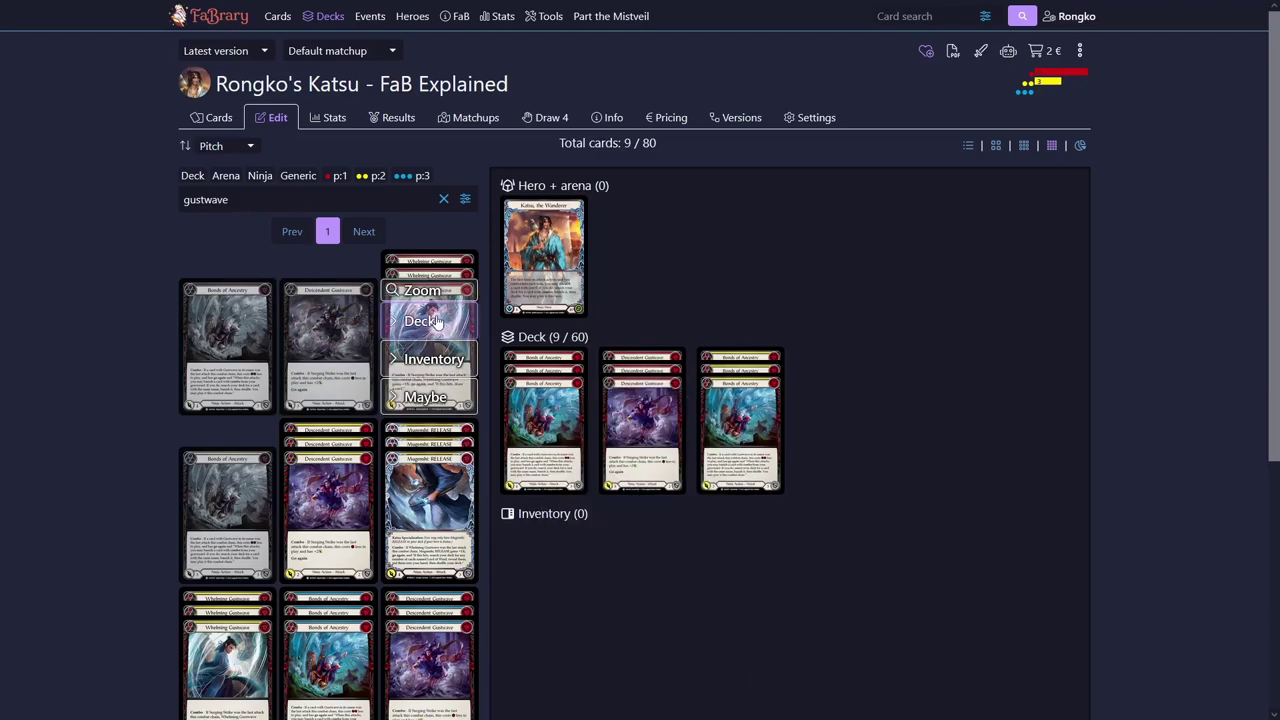
pyautogui.click(433, 321)
pyautogui.click(433, 321)
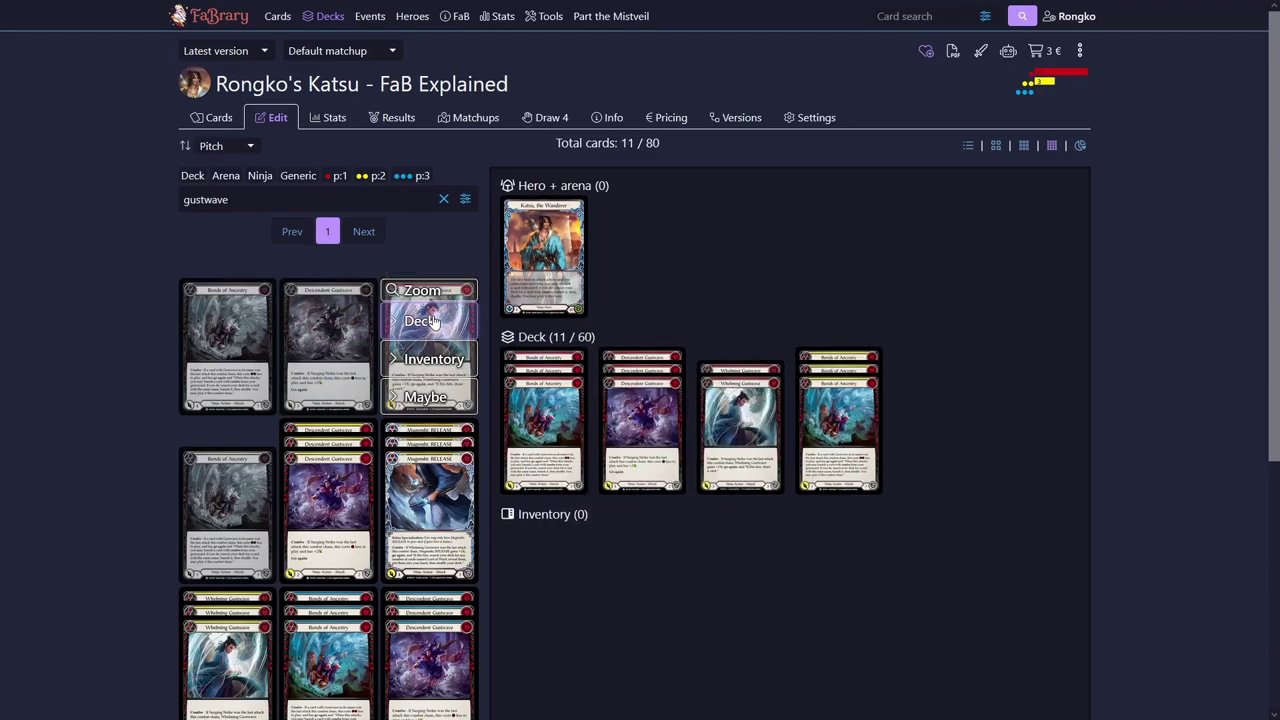
pyautogui.click(433, 321)
# Compare the combo texts of the red Descendent Gustwave, Whelming Gustwave and Bonds of Ancestry in the deck
pyautogui.click(627, 390)
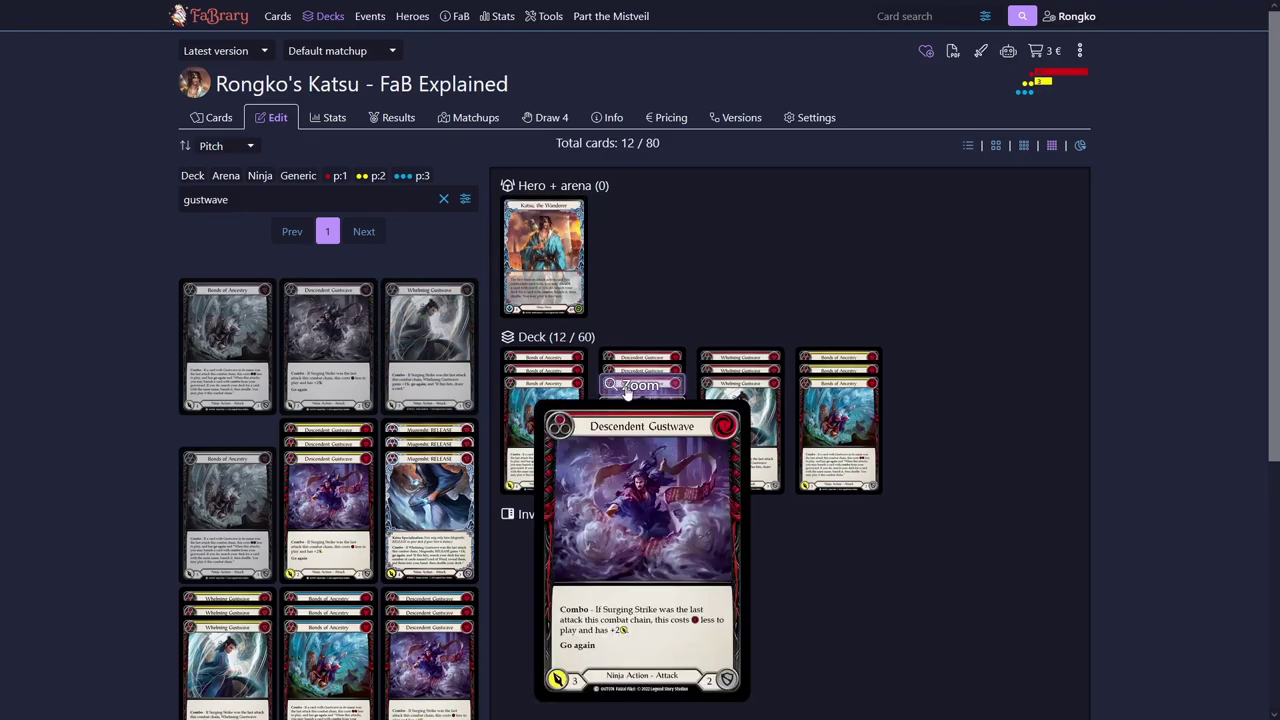
pyautogui.click(758, 390)
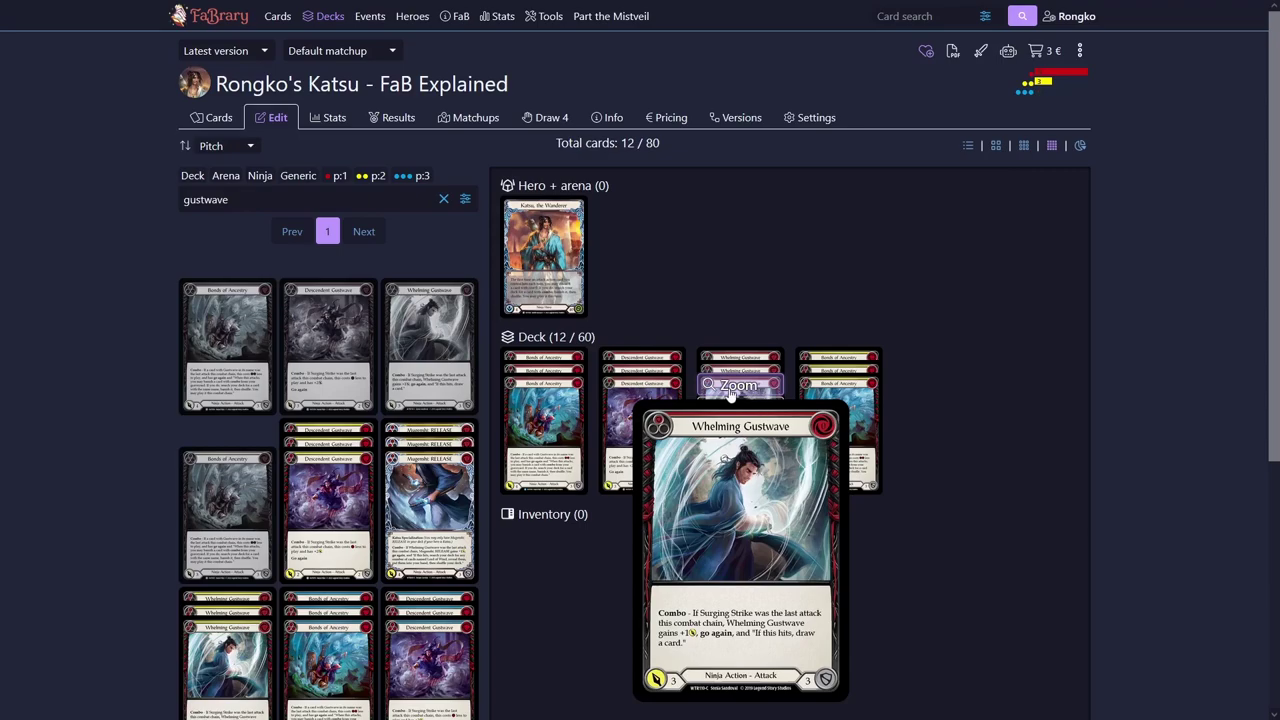
pyautogui.click(655, 384)
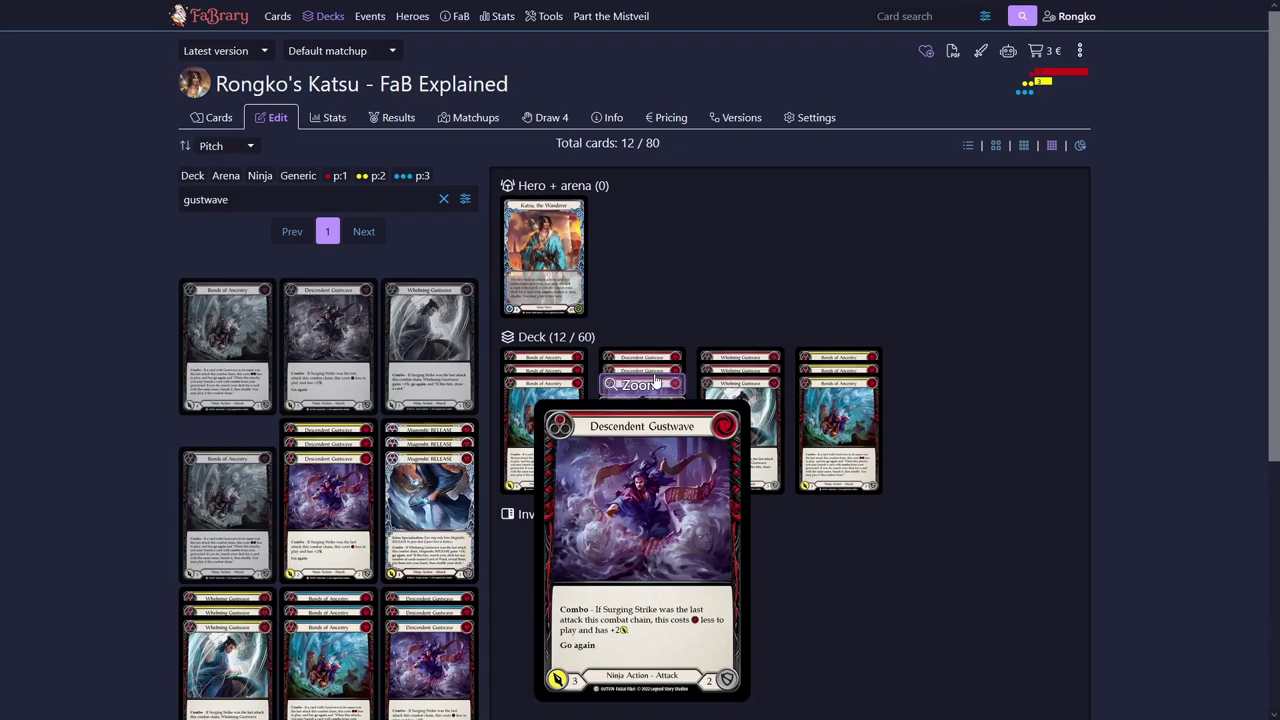
pyautogui.click(565, 390)
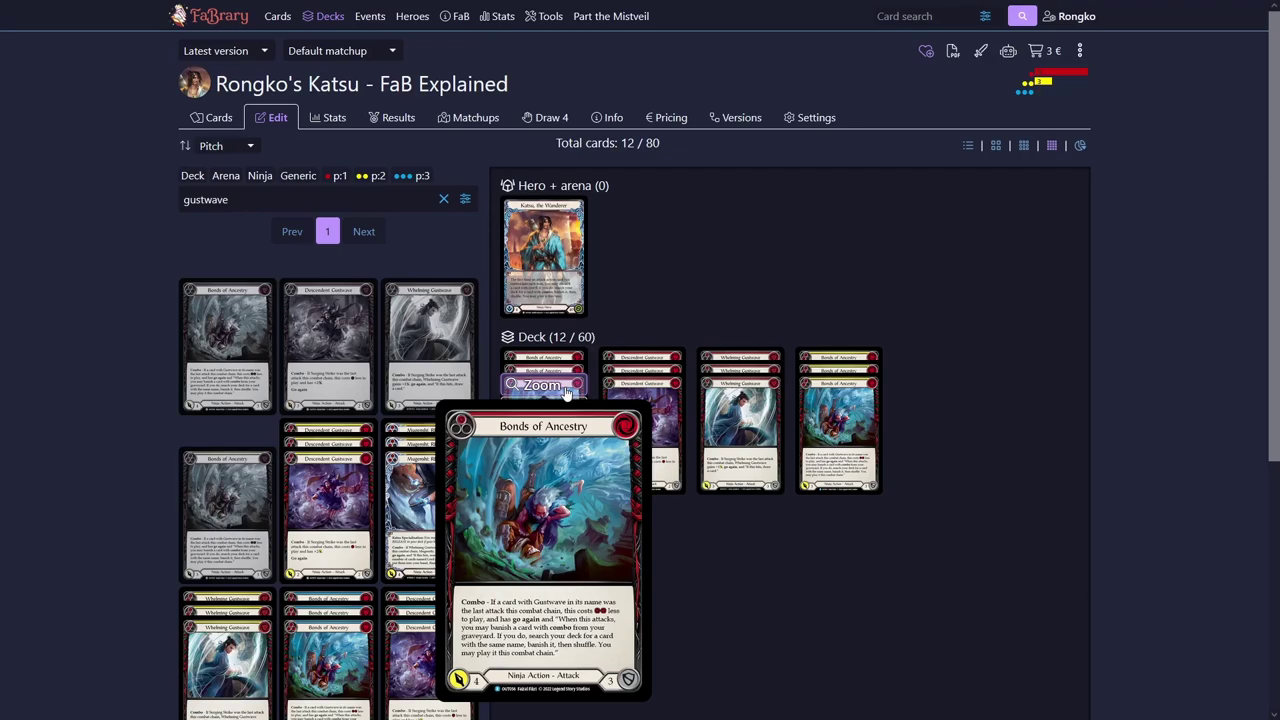
pyautogui.click(622, 387)
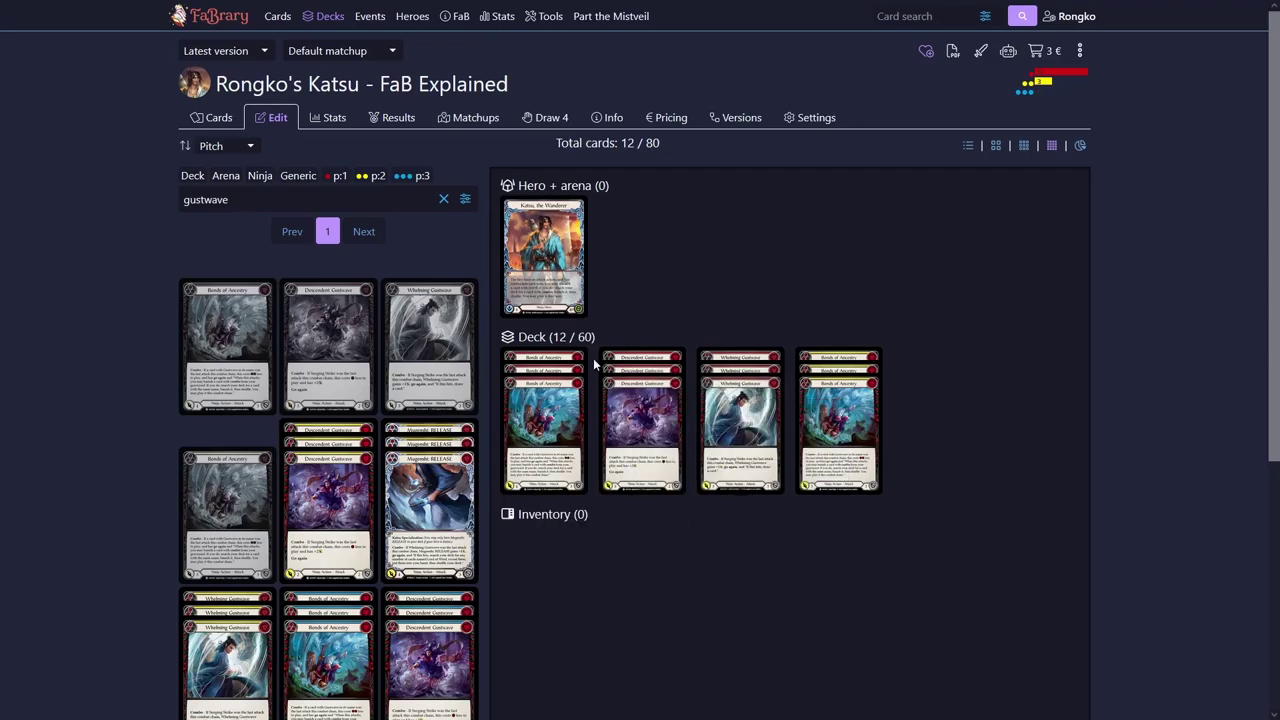
pyautogui.moveTo(555, 398)
pyautogui.moveTo(760, 391)
# Add three yellow copies of Descendent Gustwave to the deck
pyautogui.moveTo(232, 199); pyautogui.dragTo(197, 200)
pyautogui.scroll(-1, 407, 394)
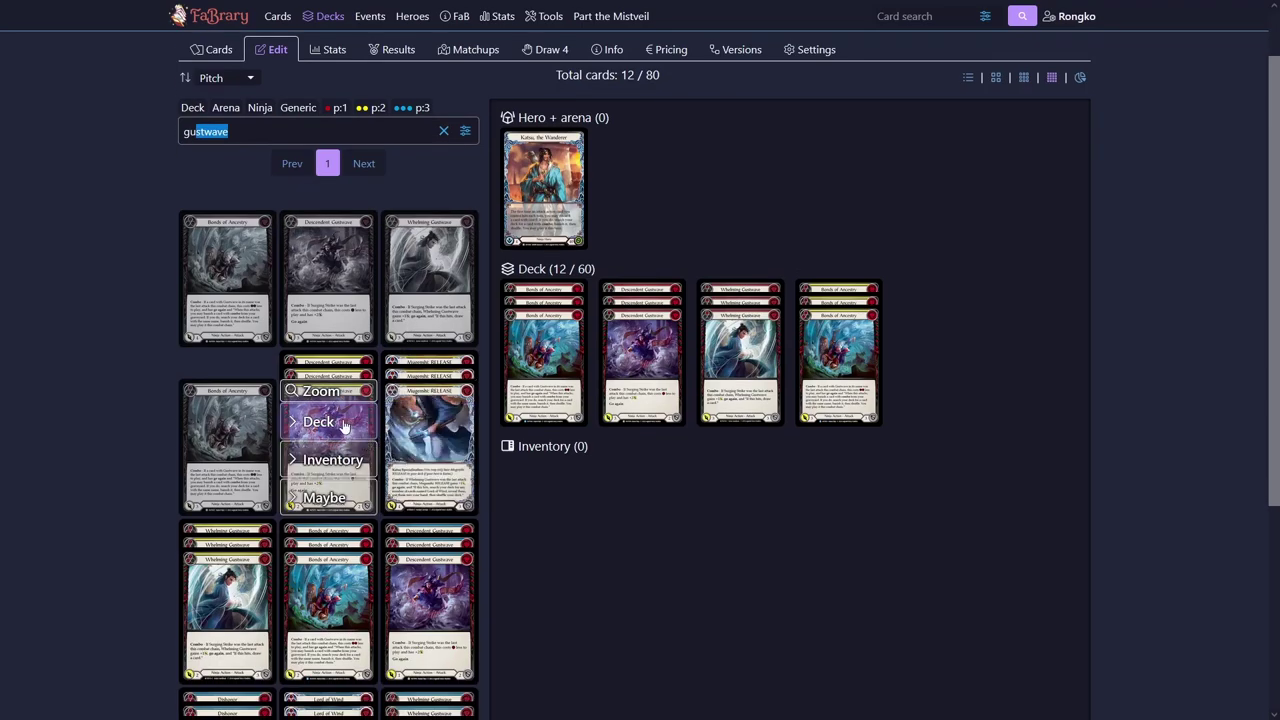
pyautogui.click(343, 424)
pyautogui.click(343, 424)
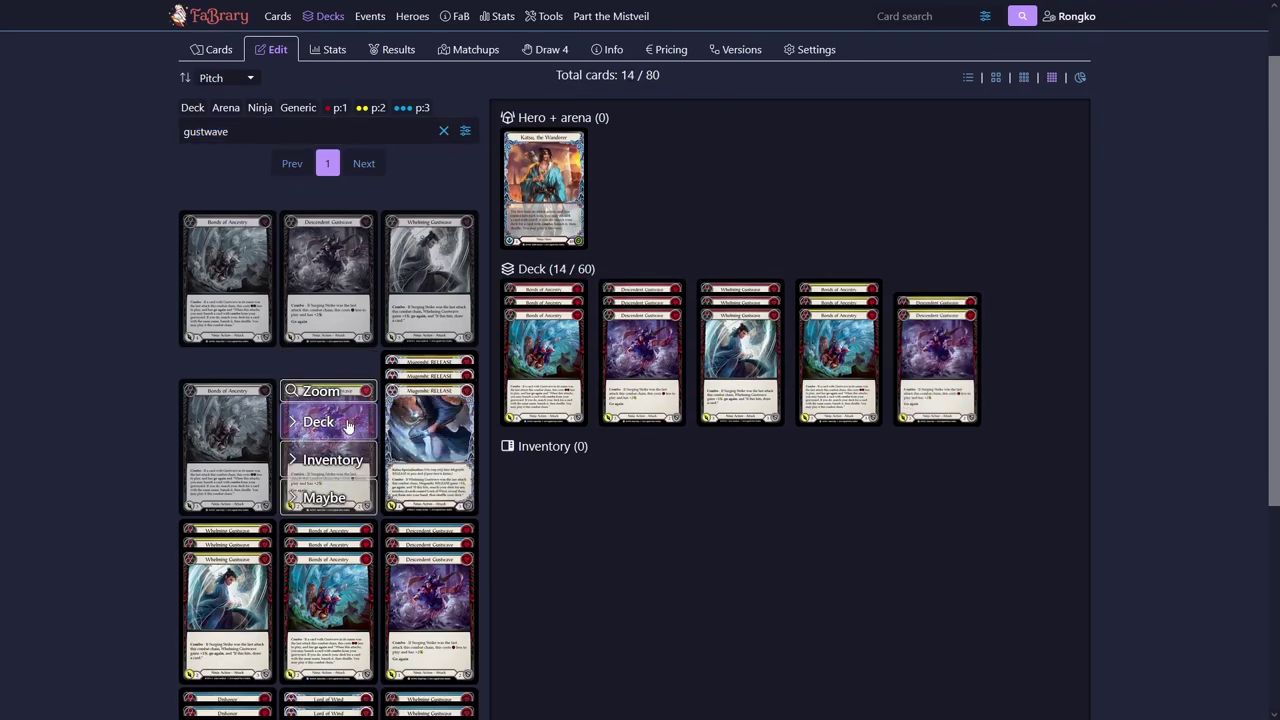
pyautogui.click(345, 425)
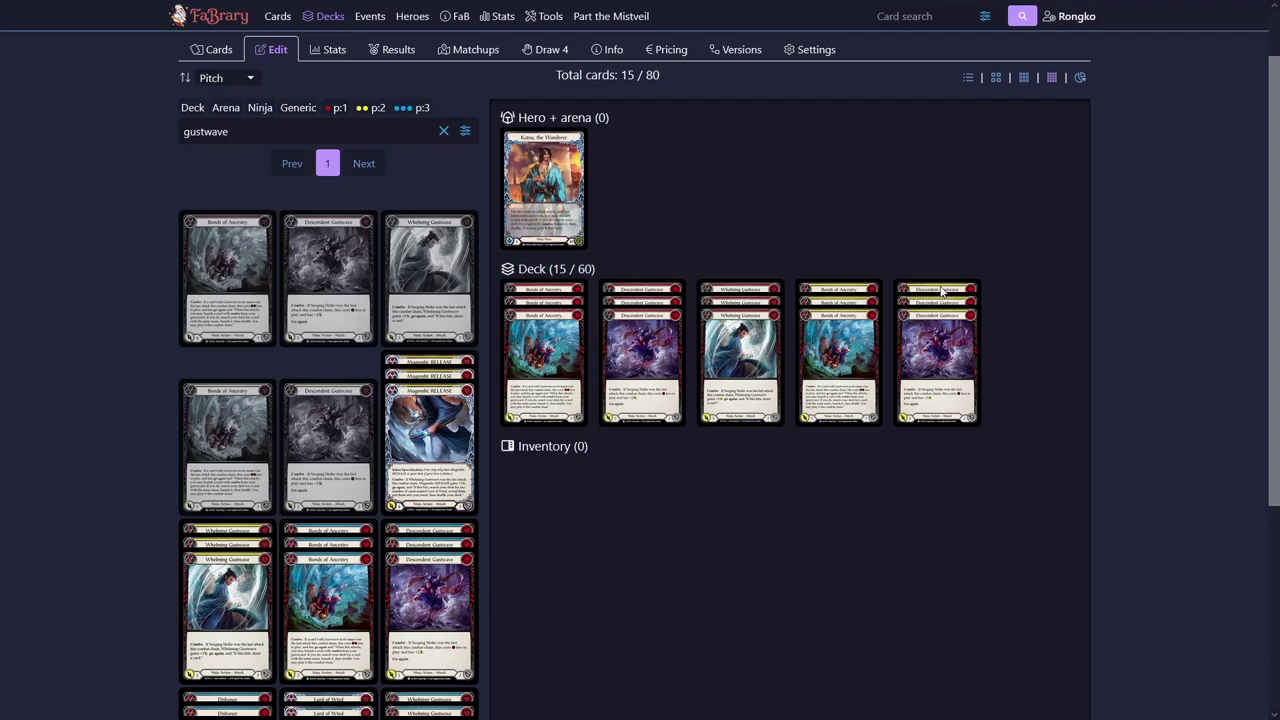
# Add three blue copies of Whelming Gustwave to the deck
pyautogui.scroll(-2, 280, 560)
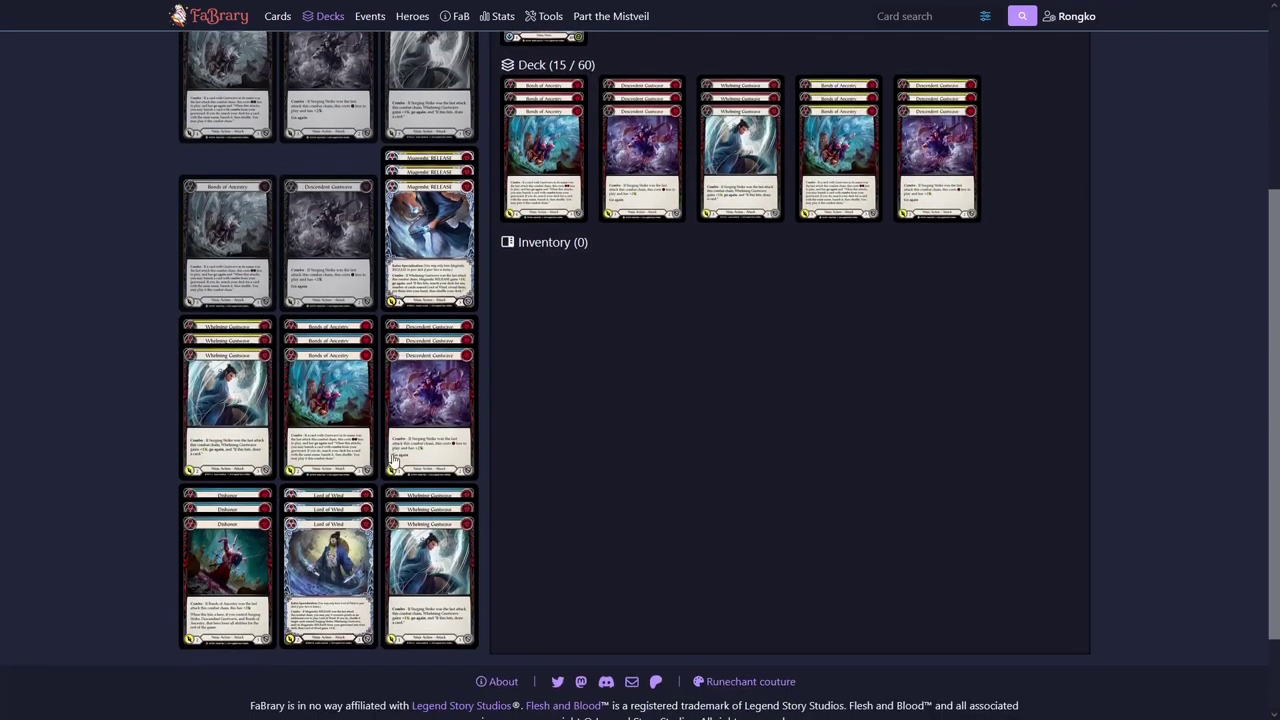
pyautogui.click(455, 562)
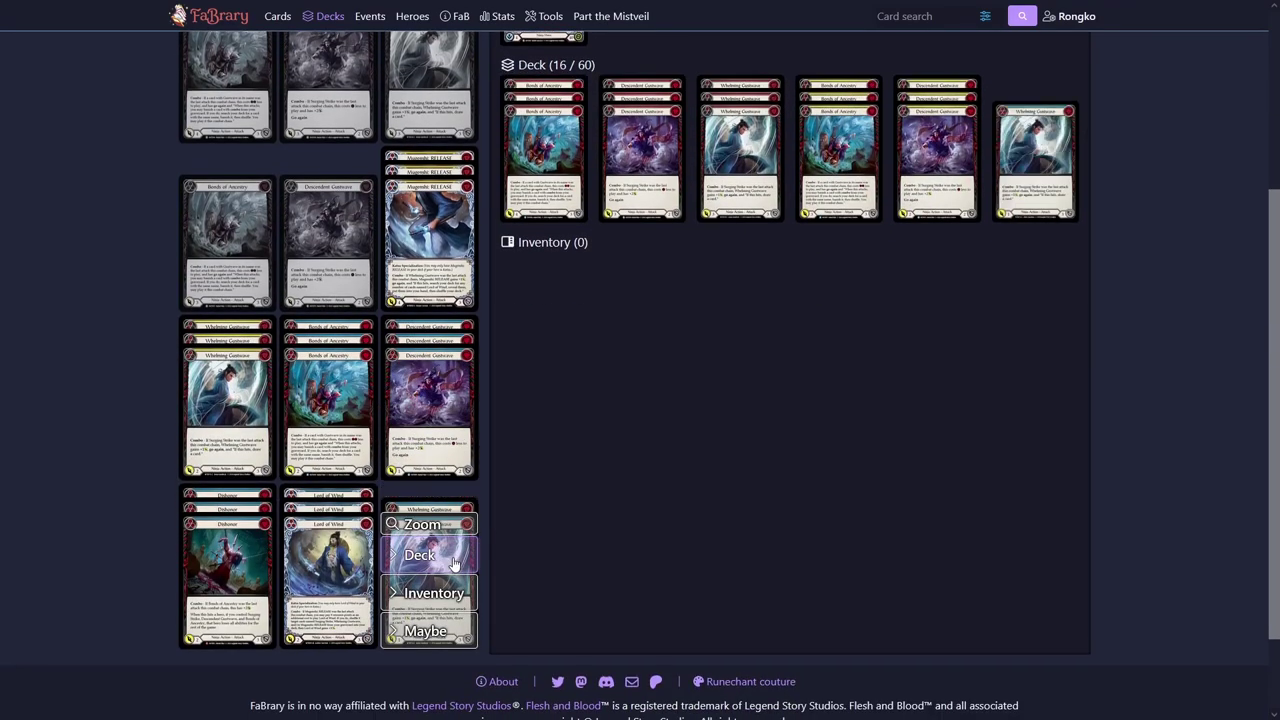
pyautogui.click(455, 562)
pyautogui.click(455, 562)
pyautogui.scroll(2, 975, 440)
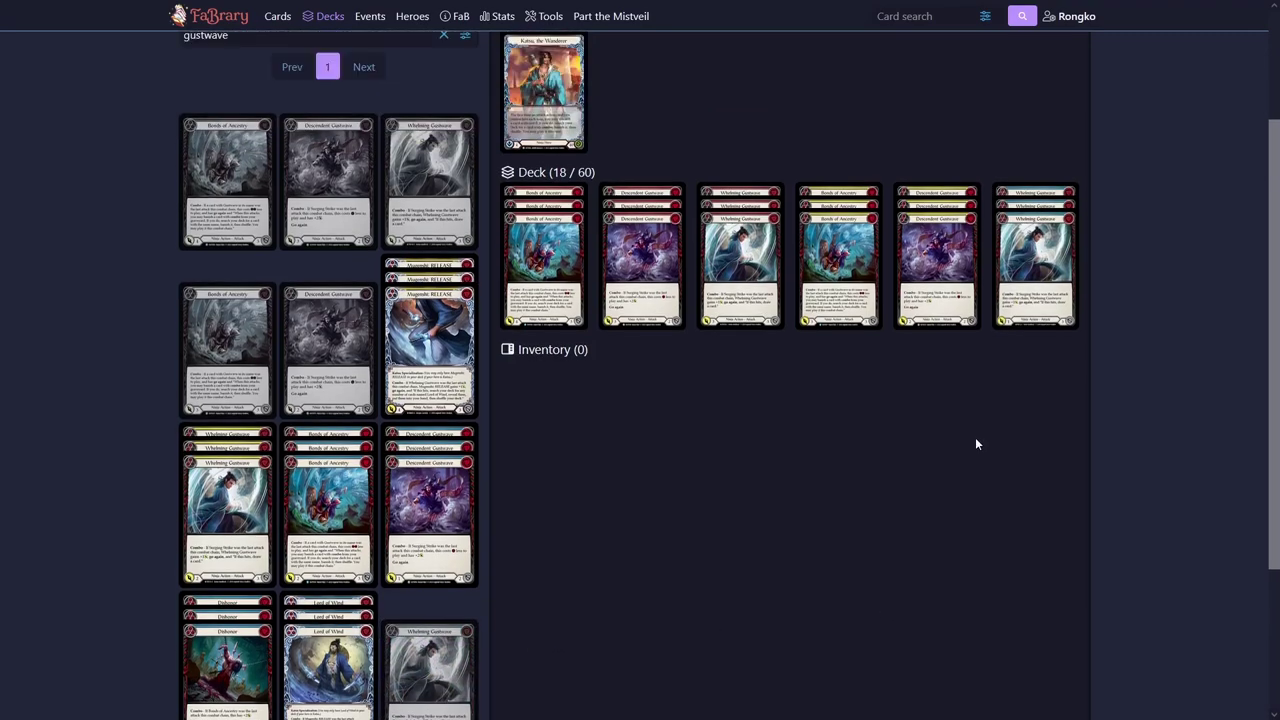
# Read the enlarged previews of the blue Whelming Gustwave, red Bonds of Ancestry and red Descendent Gustwave in the deck
pyautogui.moveTo(1072, 280)
pyautogui.moveTo(1053, 256)
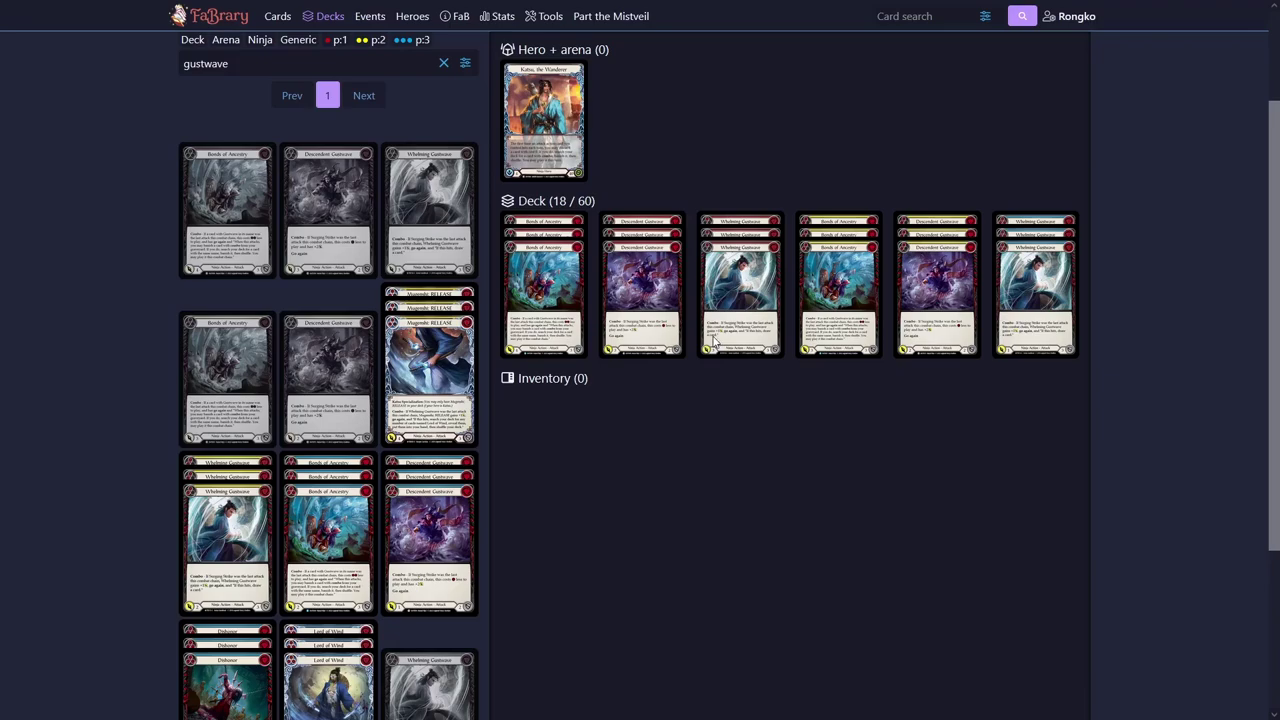
pyautogui.moveTo(569, 251)
pyautogui.moveTo(620, 256)
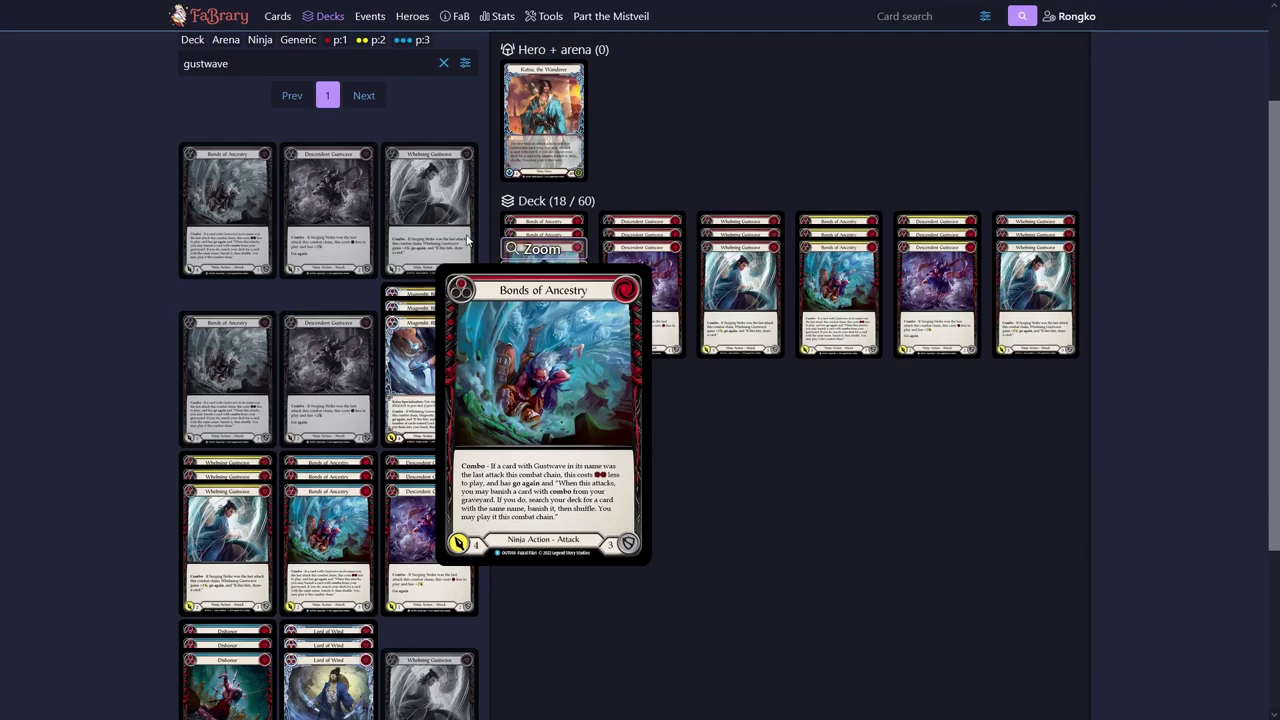
# Search the cards for "fluster" and add three red copies of Fluster Fist to the deck
pyautogui.scroll(2, 293, 183)
pyautogui.moveTo(230, 199); pyautogui.dragTo(44, 184)
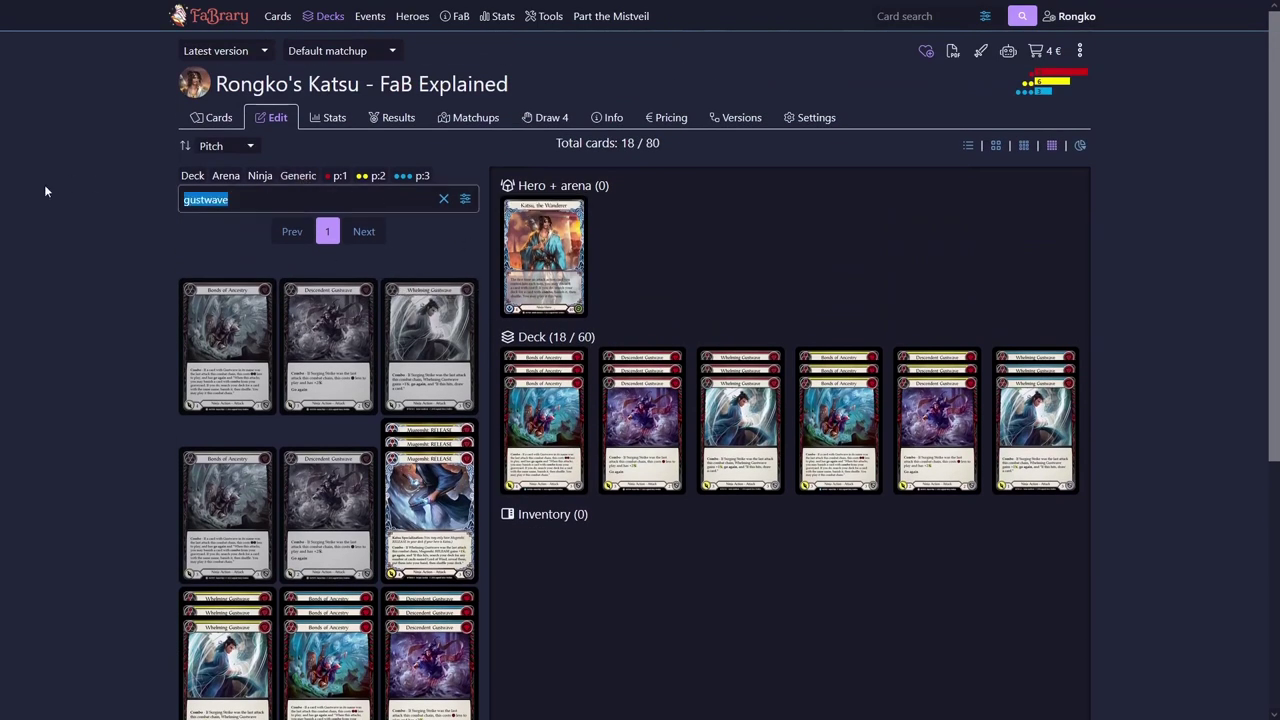
pyautogui.write('fluster')
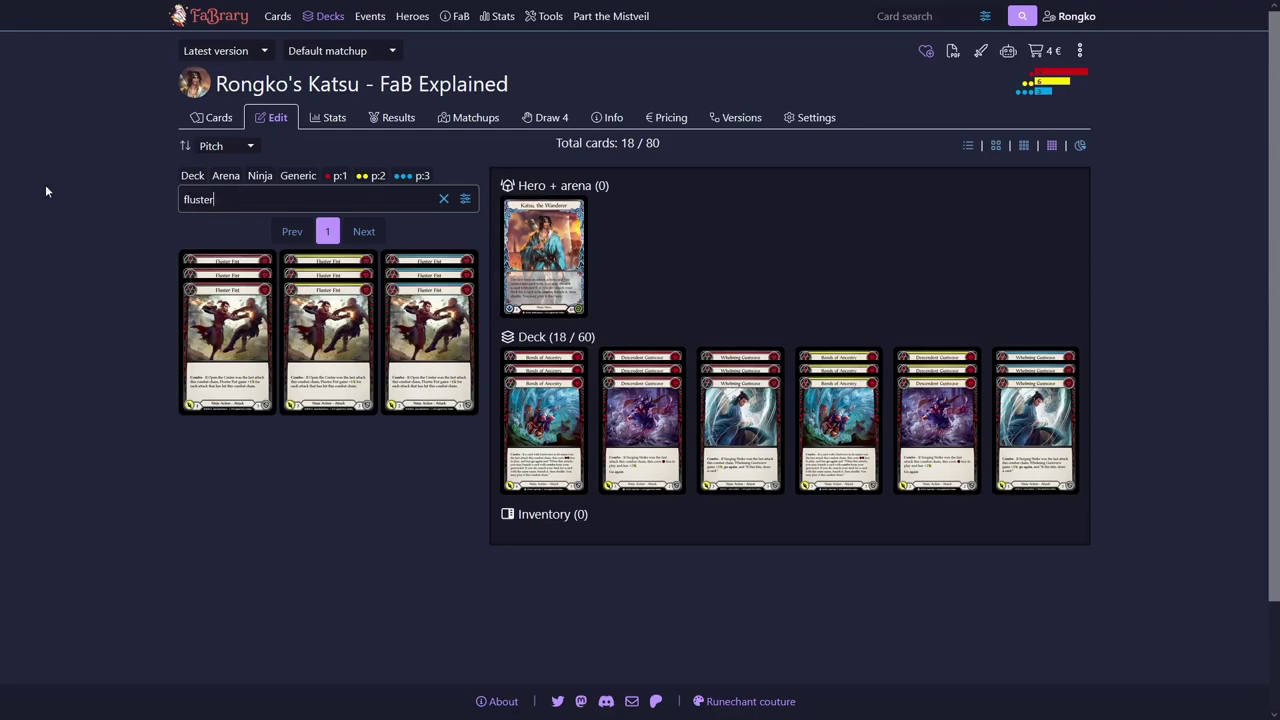
pyautogui.moveTo(213, 300)
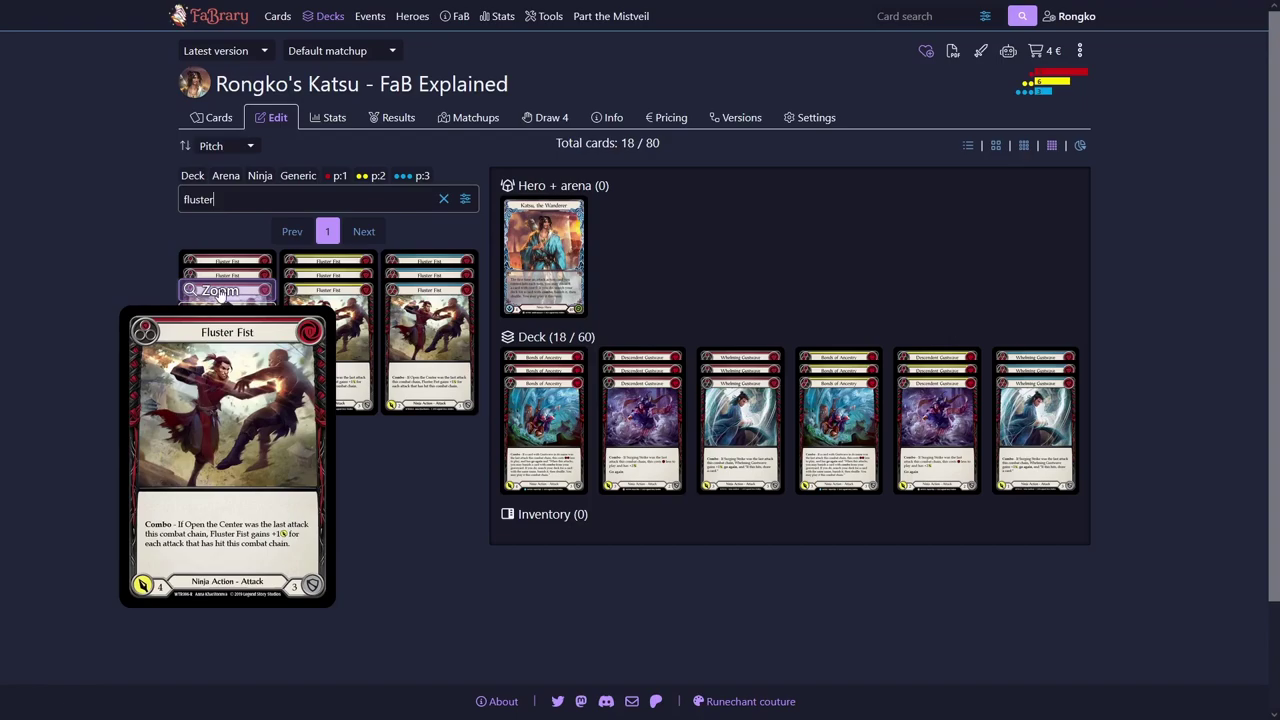
pyautogui.click(225, 318)
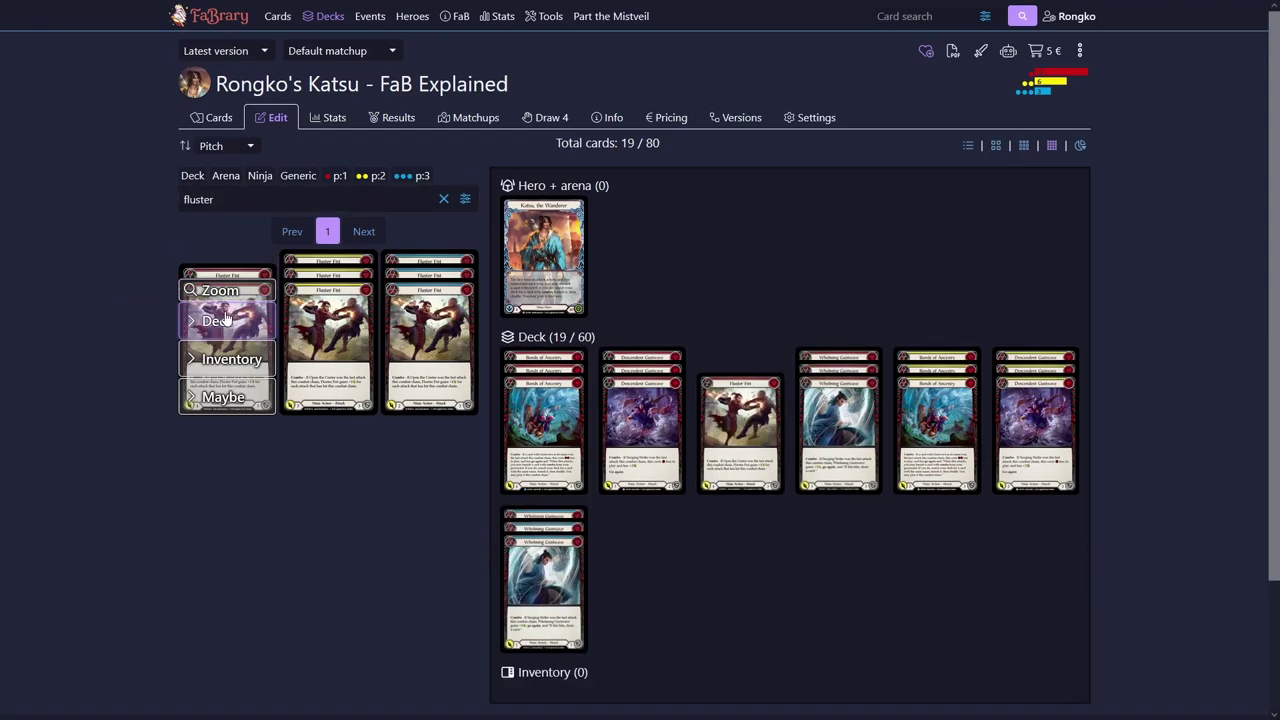
pyautogui.click(225, 318)
pyautogui.click(225, 318)
# Add three blue copies of Fluster Fist to the deck
pyautogui.click(449, 320)
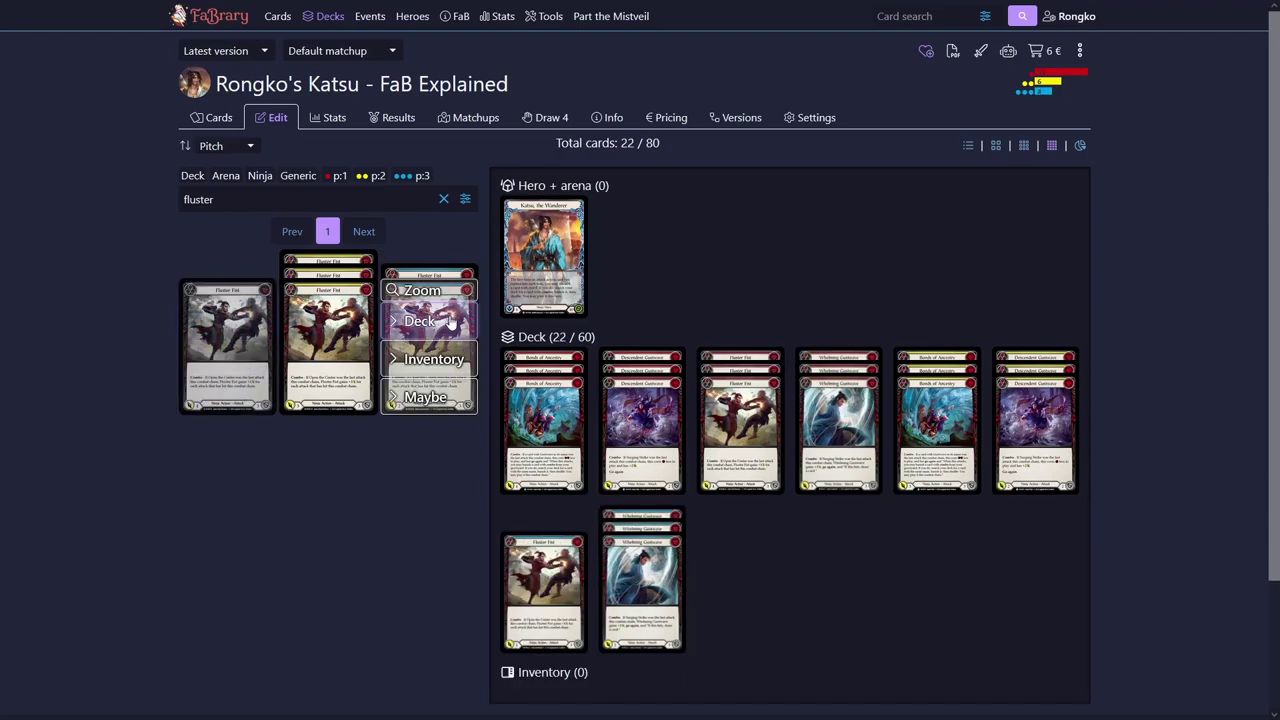
pyautogui.click(449, 320)
pyautogui.click(449, 320)
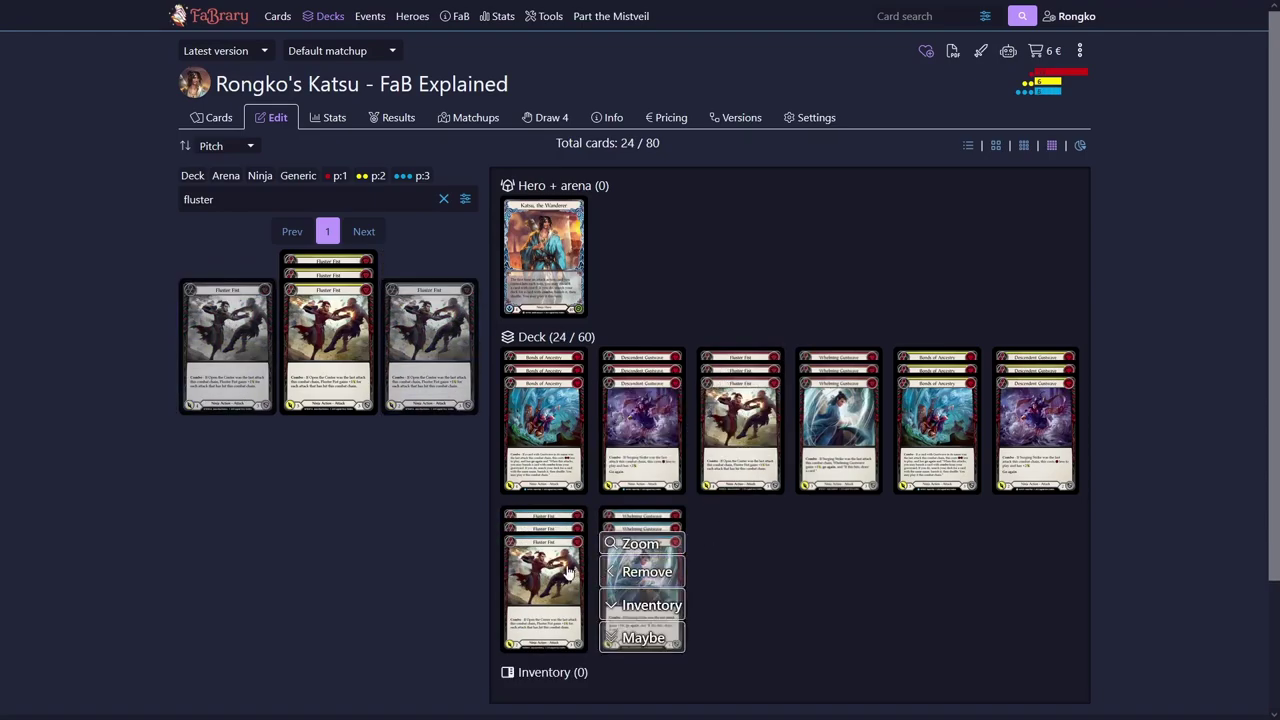
# Read the enlarged previews of the blue and red Fluster Fist, Descendent Gustwave and Bonds of Ancestry in the deck
pyautogui.click(545, 544)
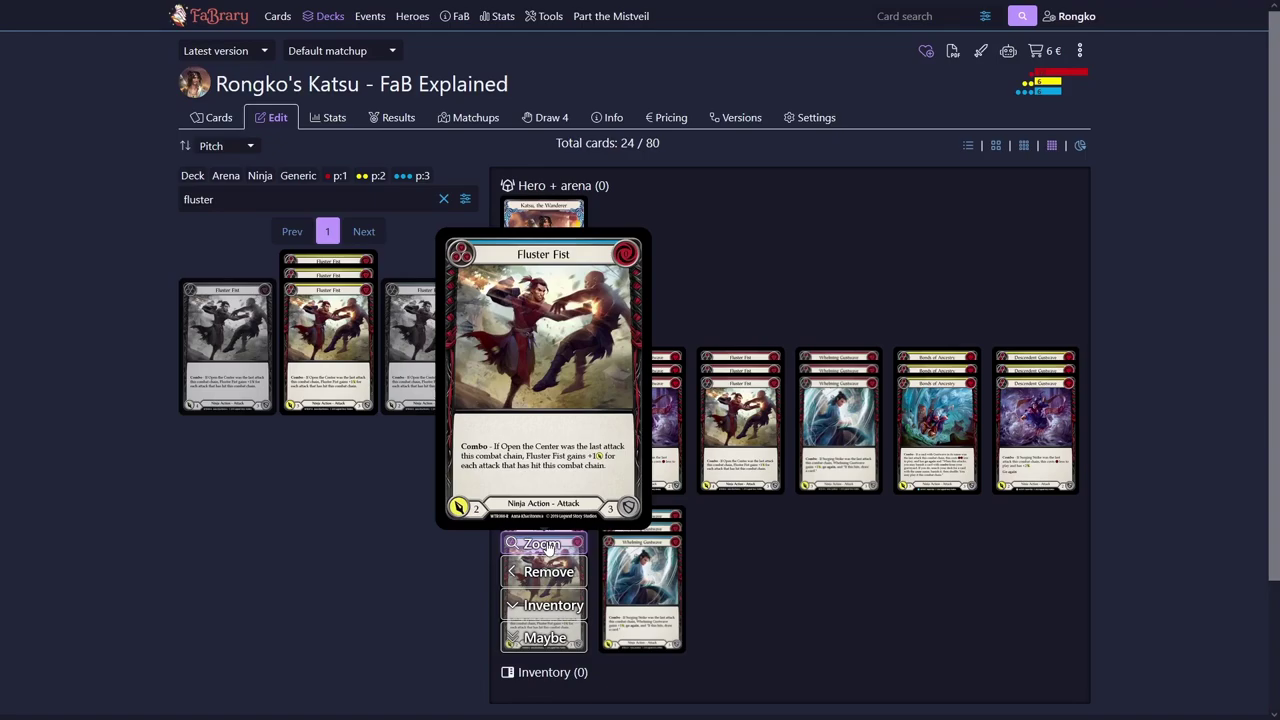
pyautogui.moveTo(570, 545)
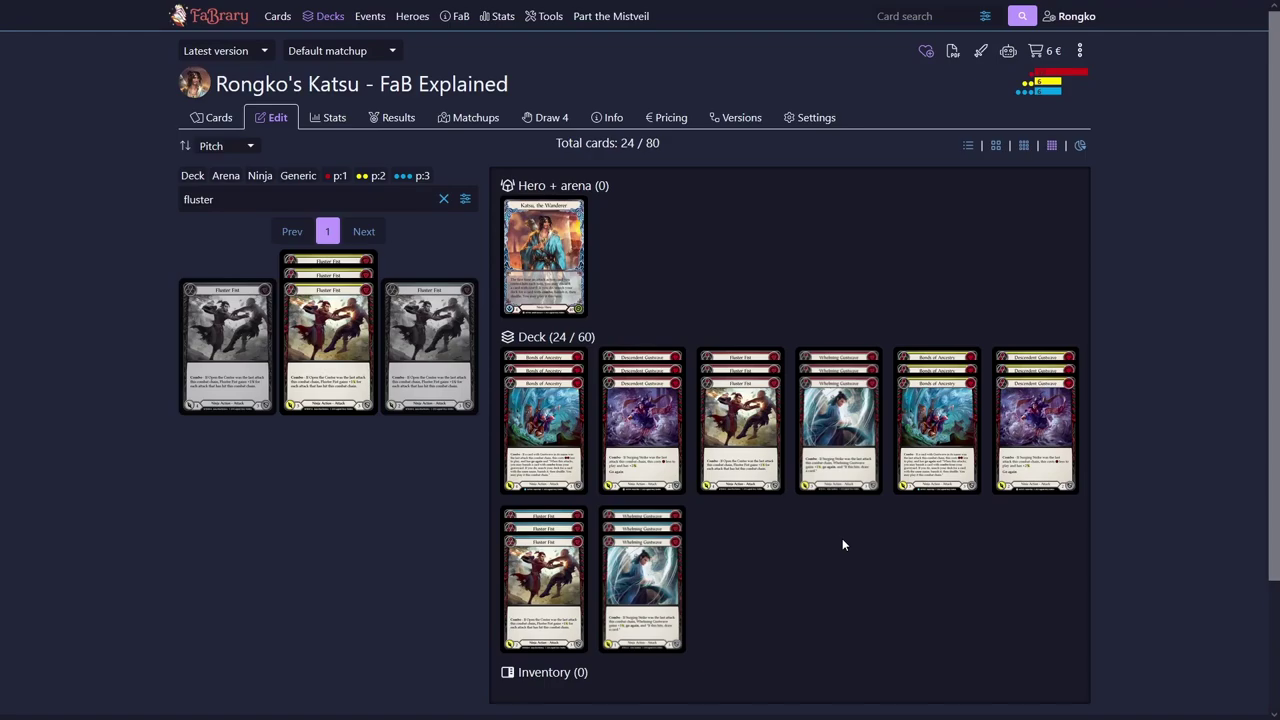
pyautogui.moveTo(664, 393)
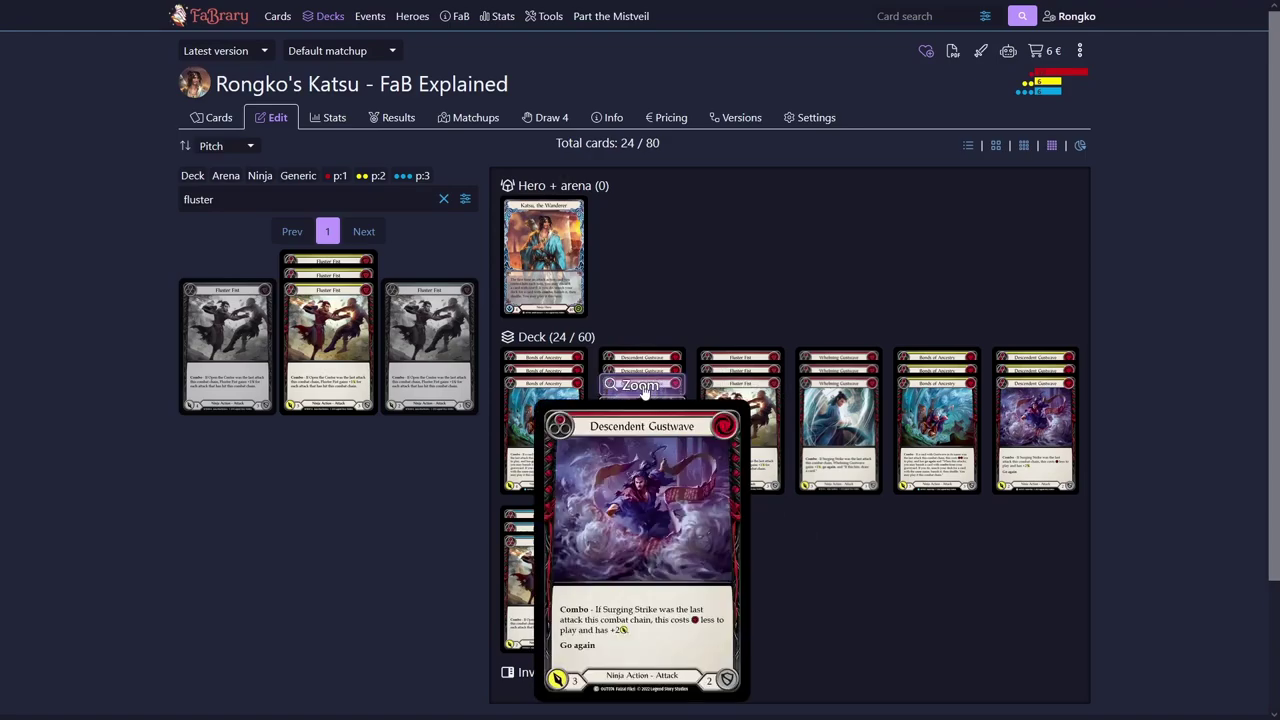
pyautogui.moveTo(566, 391)
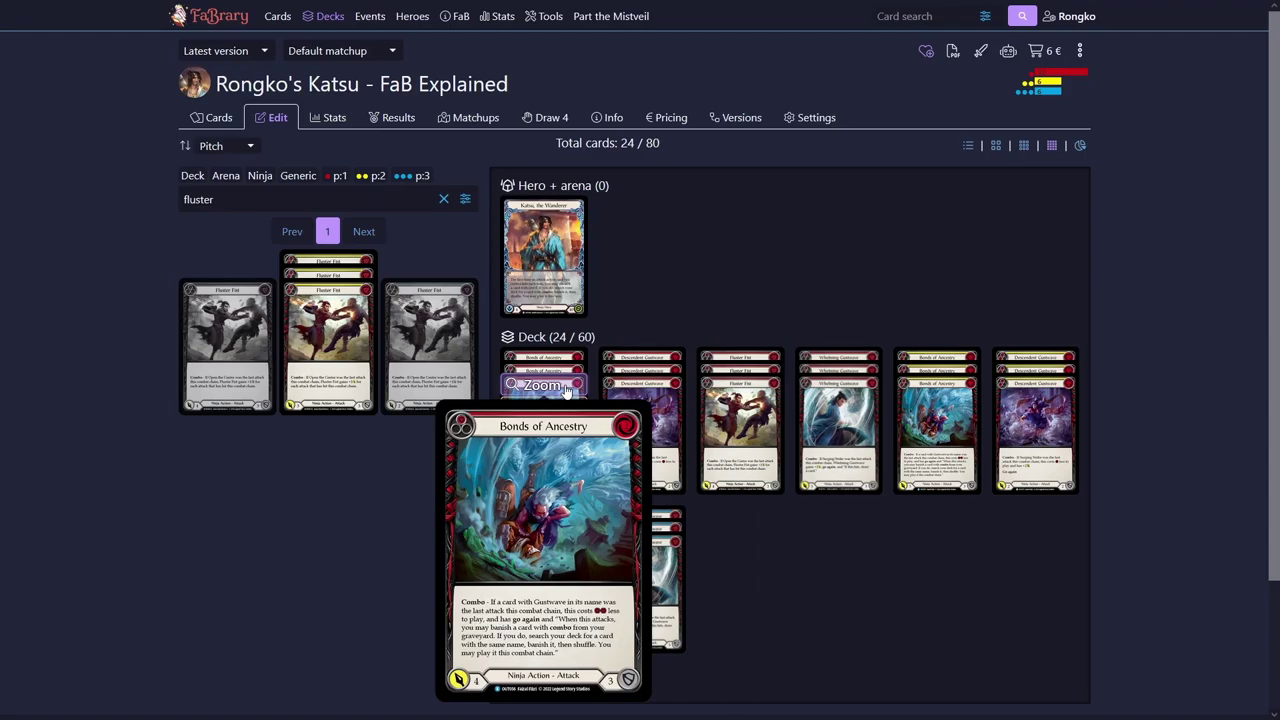
pyautogui.moveTo(755, 398)
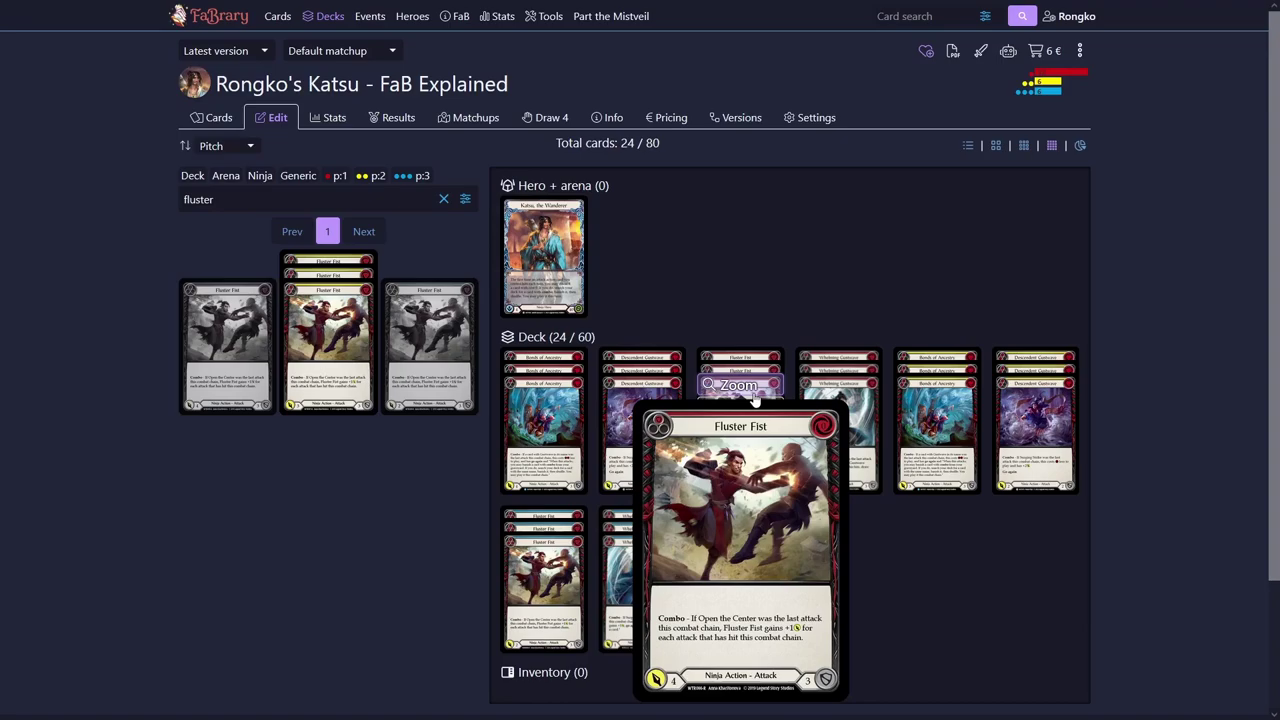
# Search the cards for "hundred" and add three red copies of Hundred Winds to the deck
pyautogui.write('hundred')
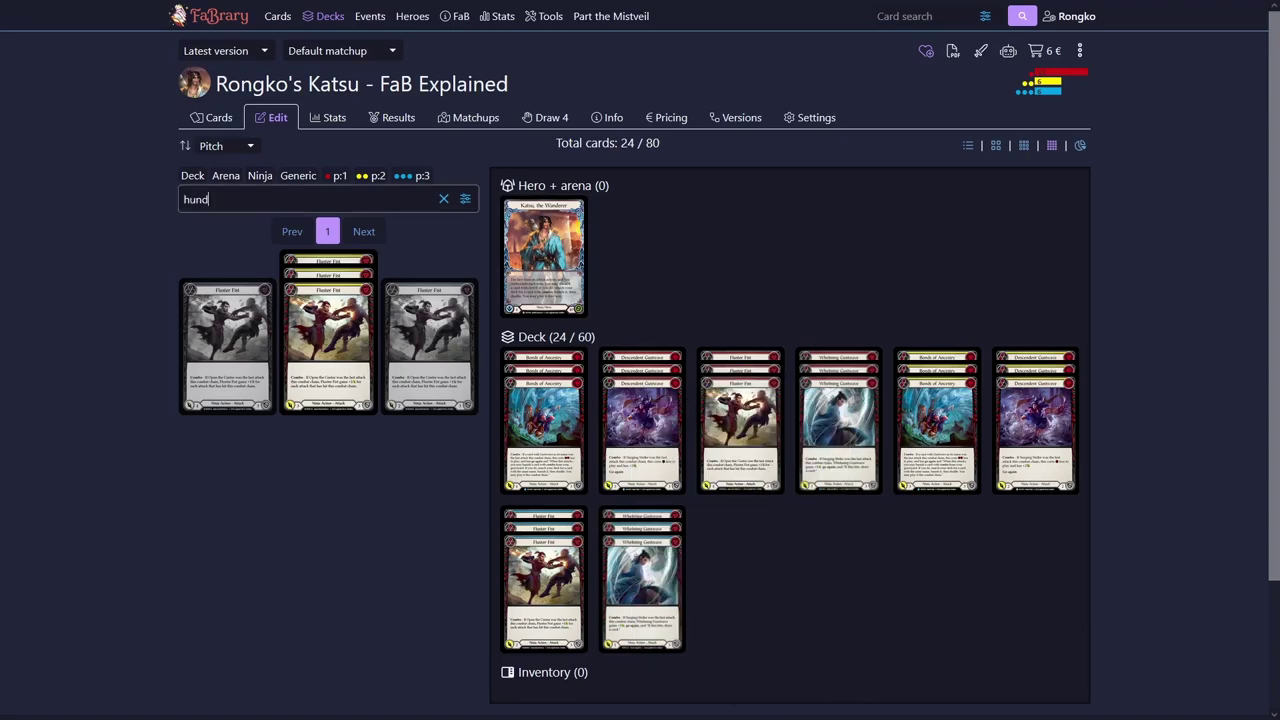
pyautogui.moveTo(243, 326)
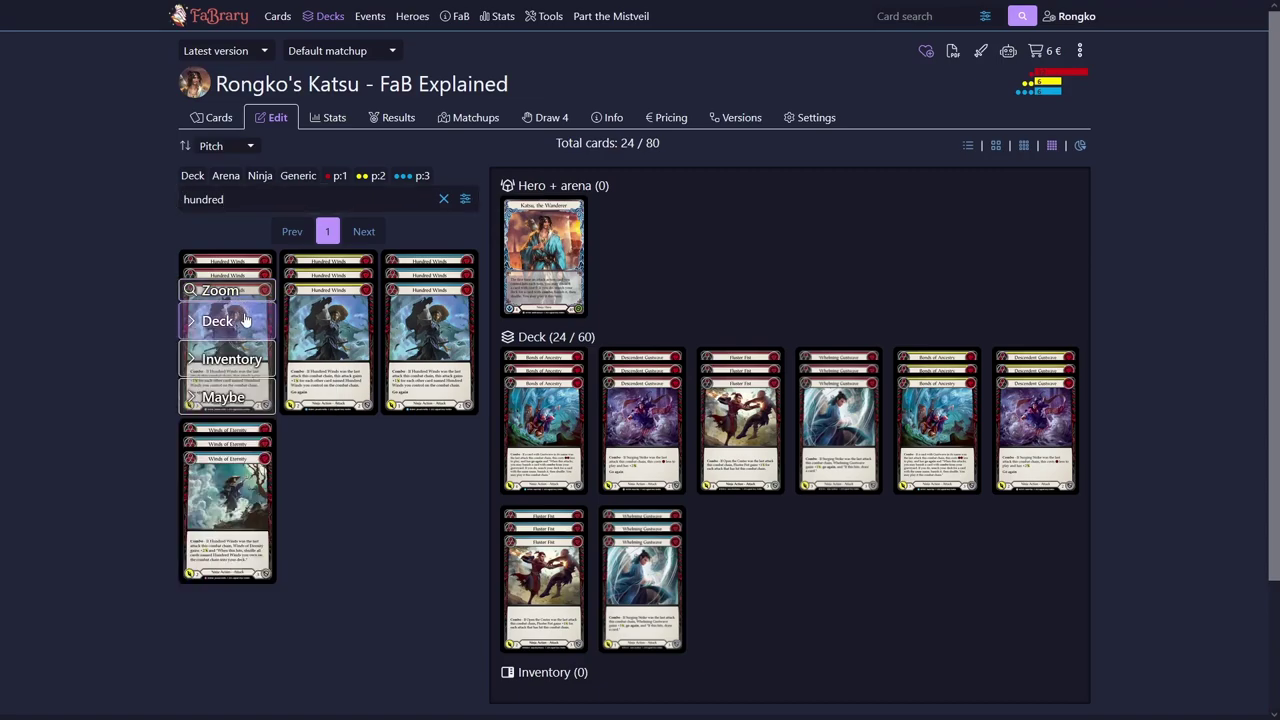
pyautogui.click(241, 325)
pyautogui.click(241, 325)
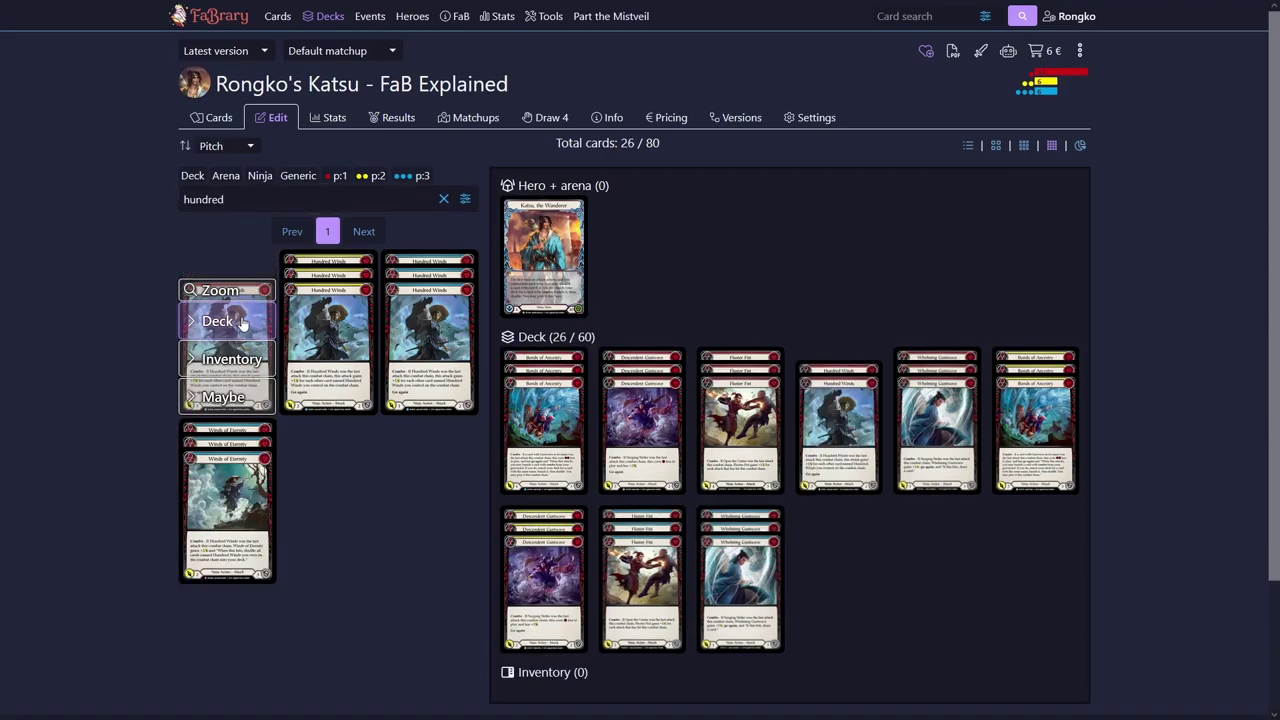
pyautogui.click(241, 325)
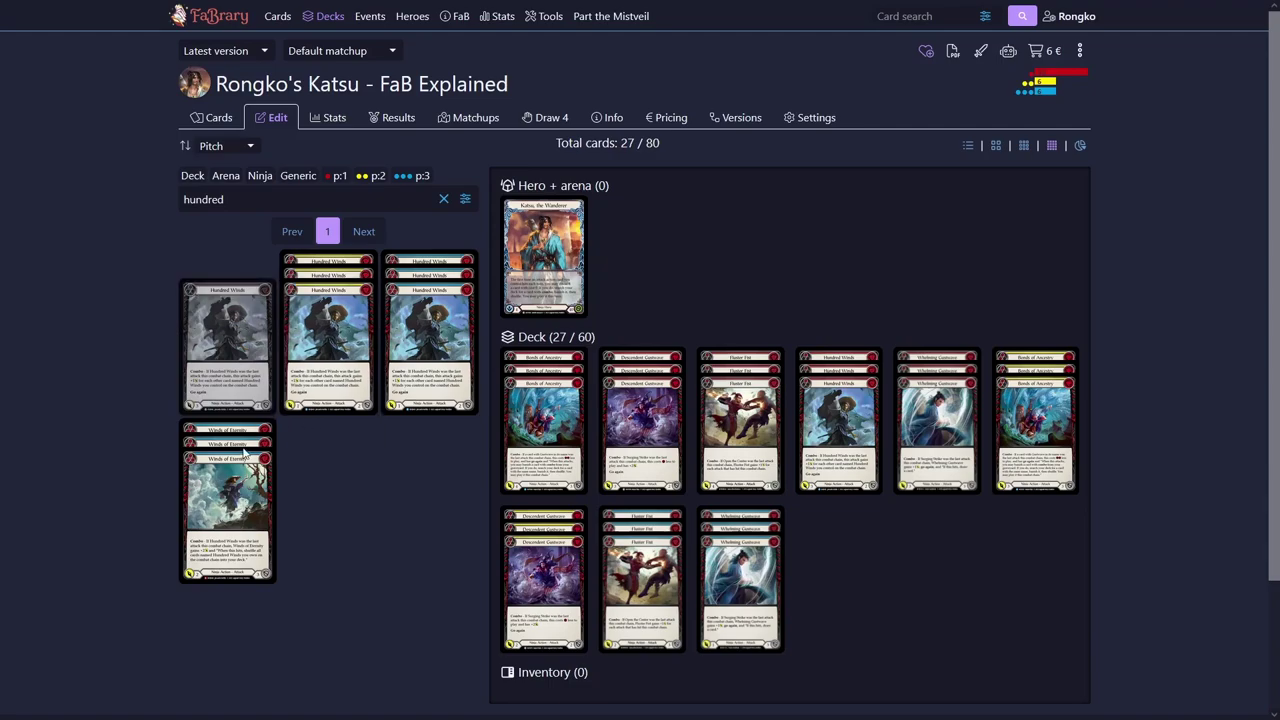
# Add three blue copies of Winds of Eternity to the deck
pyautogui.moveTo(243, 469)
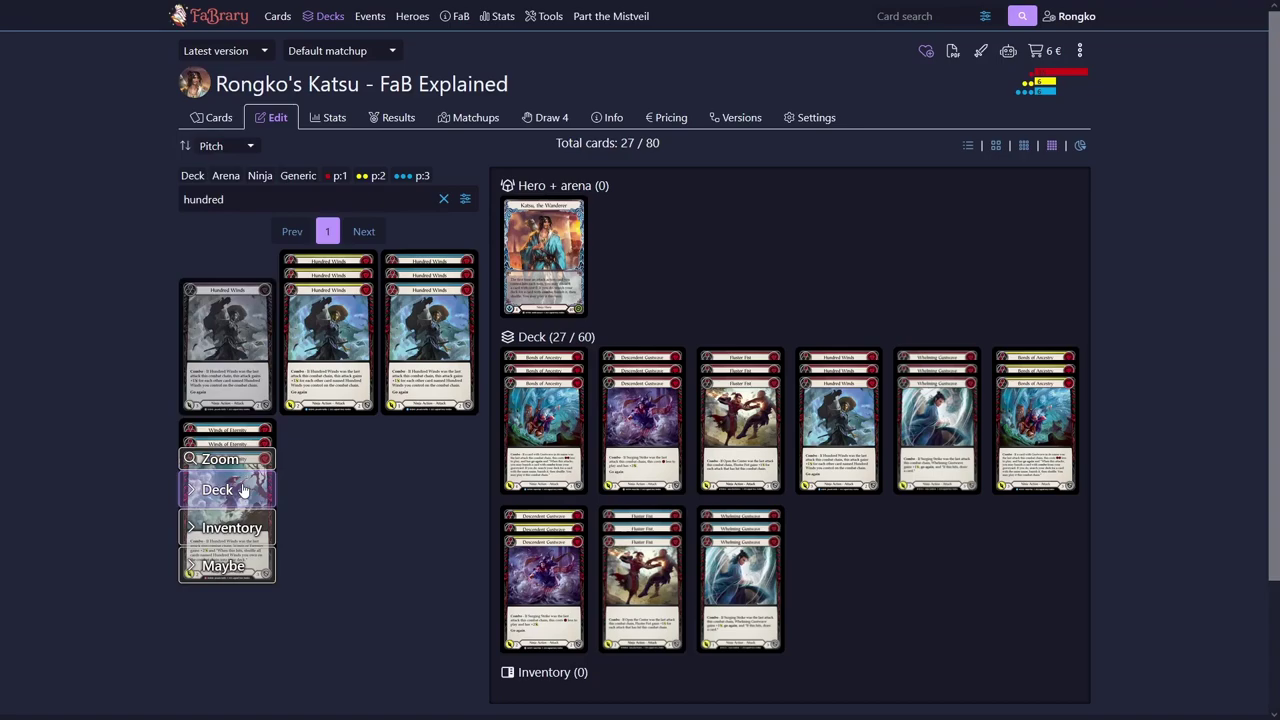
pyautogui.click(242, 490)
pyautogui.click(242, 490)
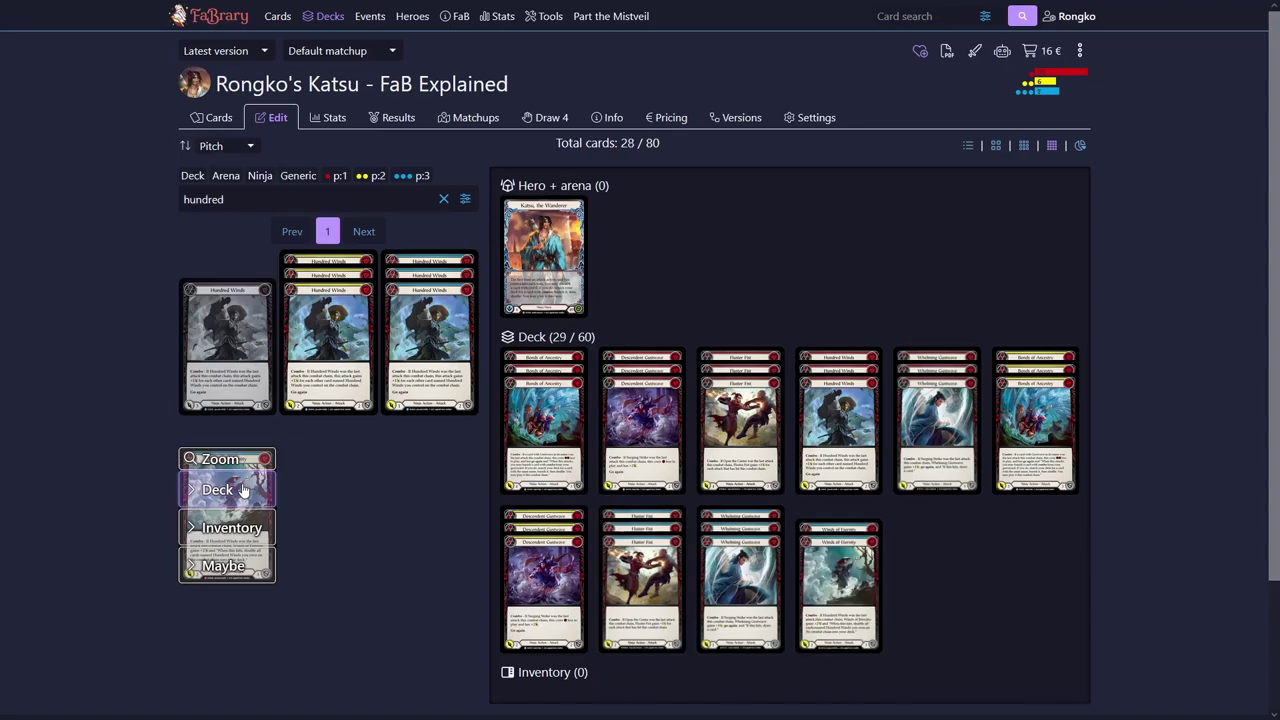
pyautogui.click(242, 490)
# Search the cards for "dish" and add three blue copies of Dishonor to the deck
pyautogui.moveTo(250, 199); pyautogui.dragTo(113, 203)
pyautogui.write('dish')
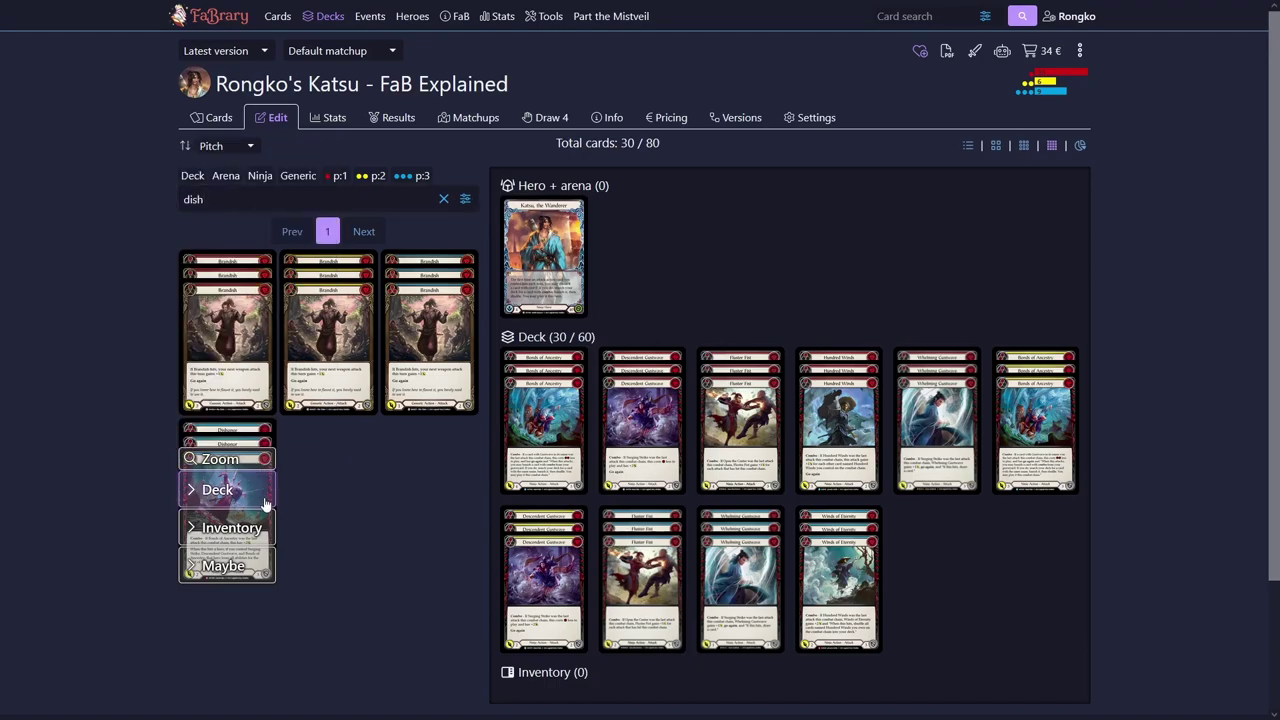
pyautogui.click(260, 492)
pyautogui.click(260, 492)
pyautogui.click(258, 493)
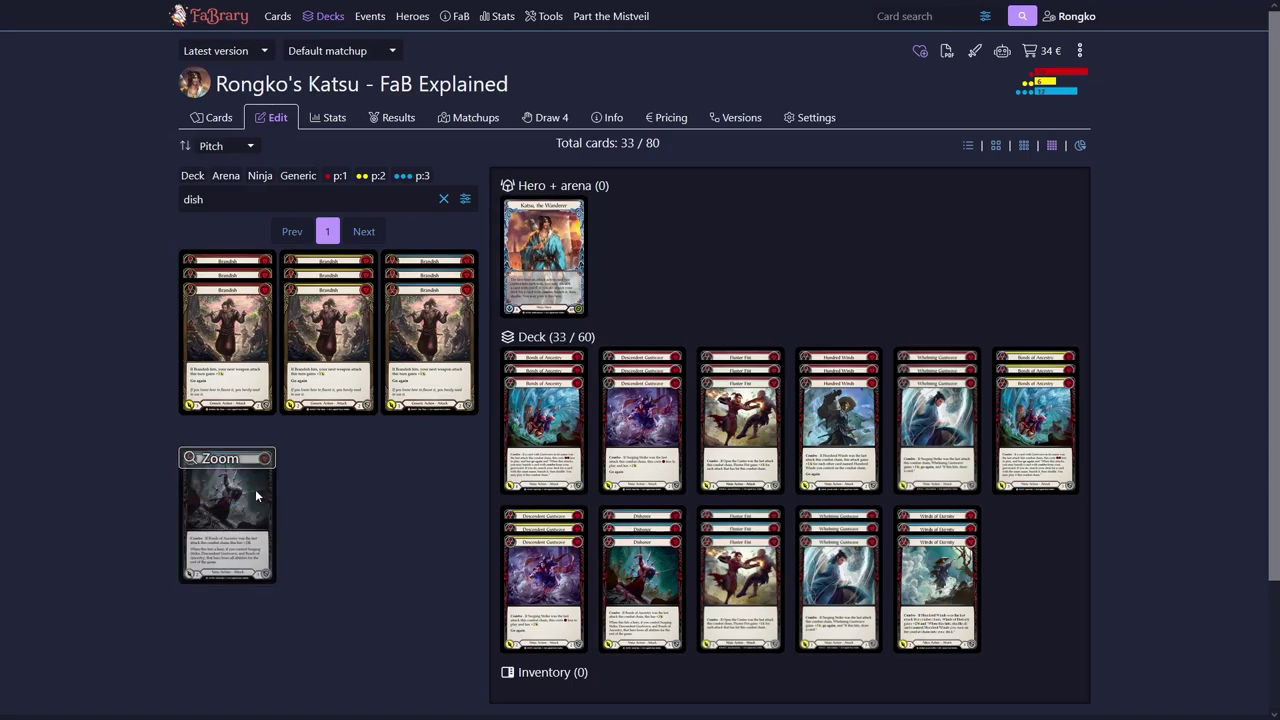
# Search the cards for "surging" and add three red copies of Surging Strike to the deck
pyautogui.doubleClick(195, 200)
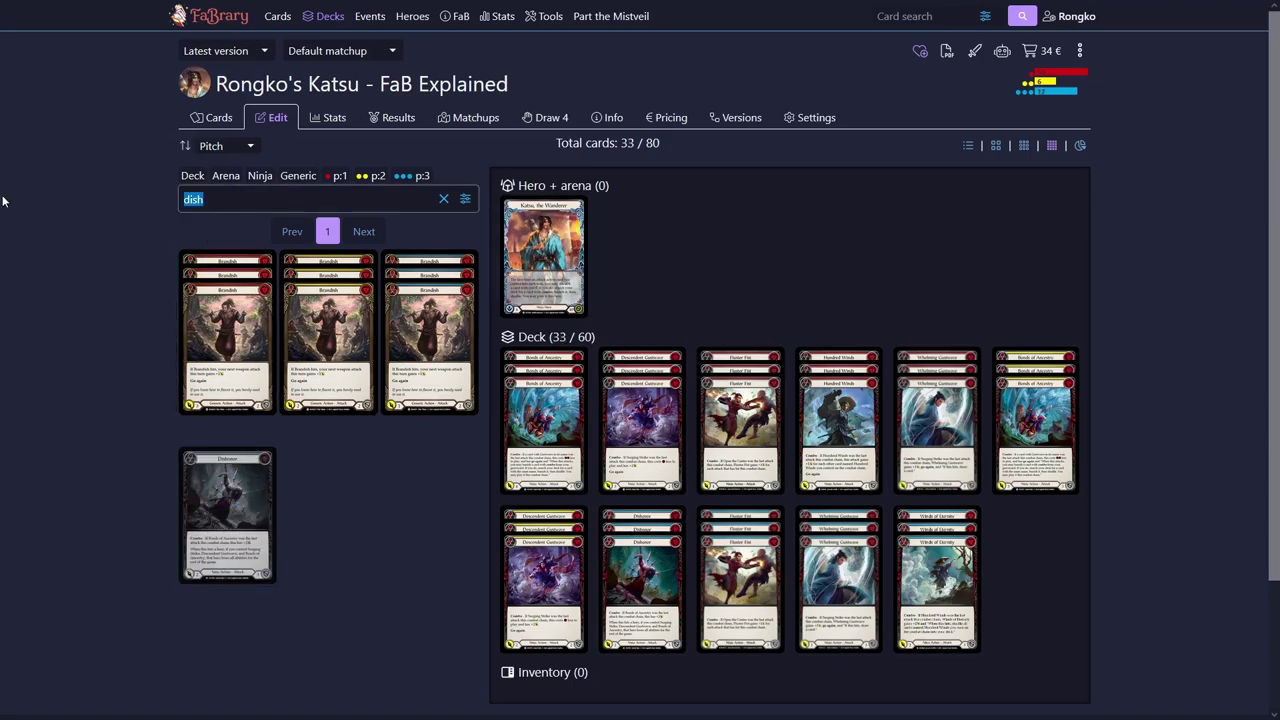
pyautogui.write('surging')
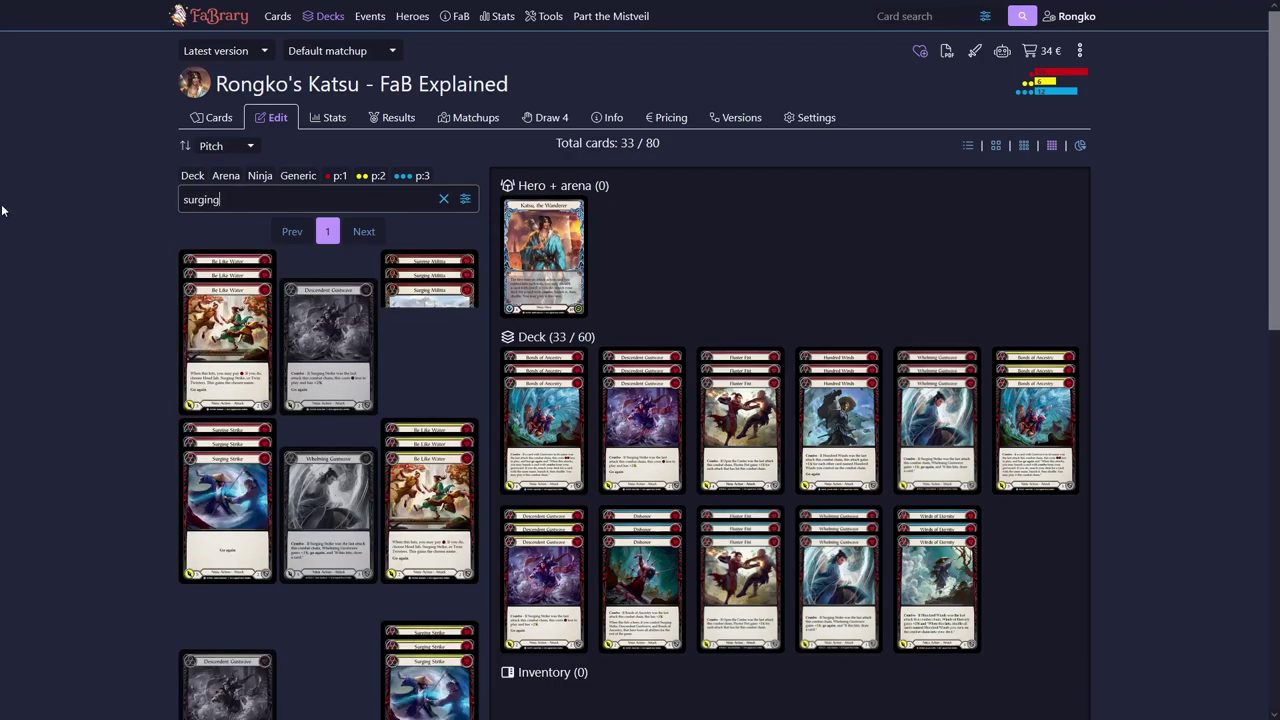
pyautogui.scroll(-1, 280, 350)
pyautogui.moveTo(260, 400)
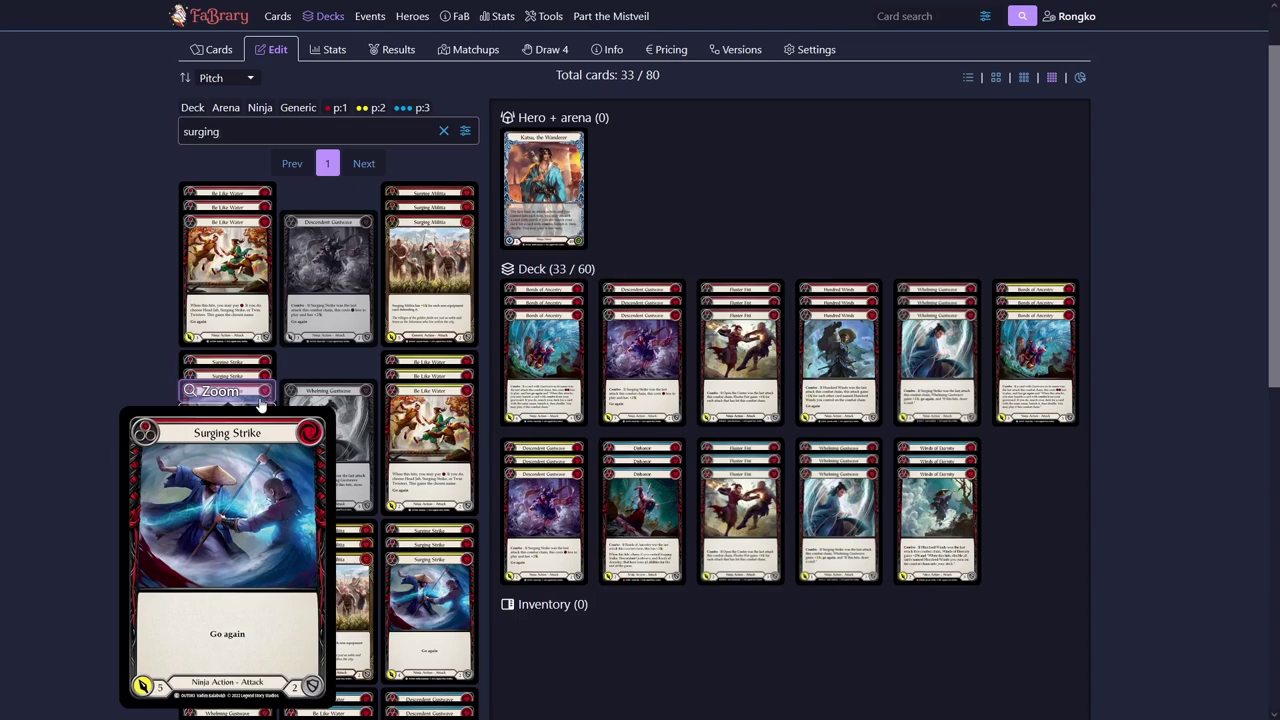
pyautogui.click(253, 422)
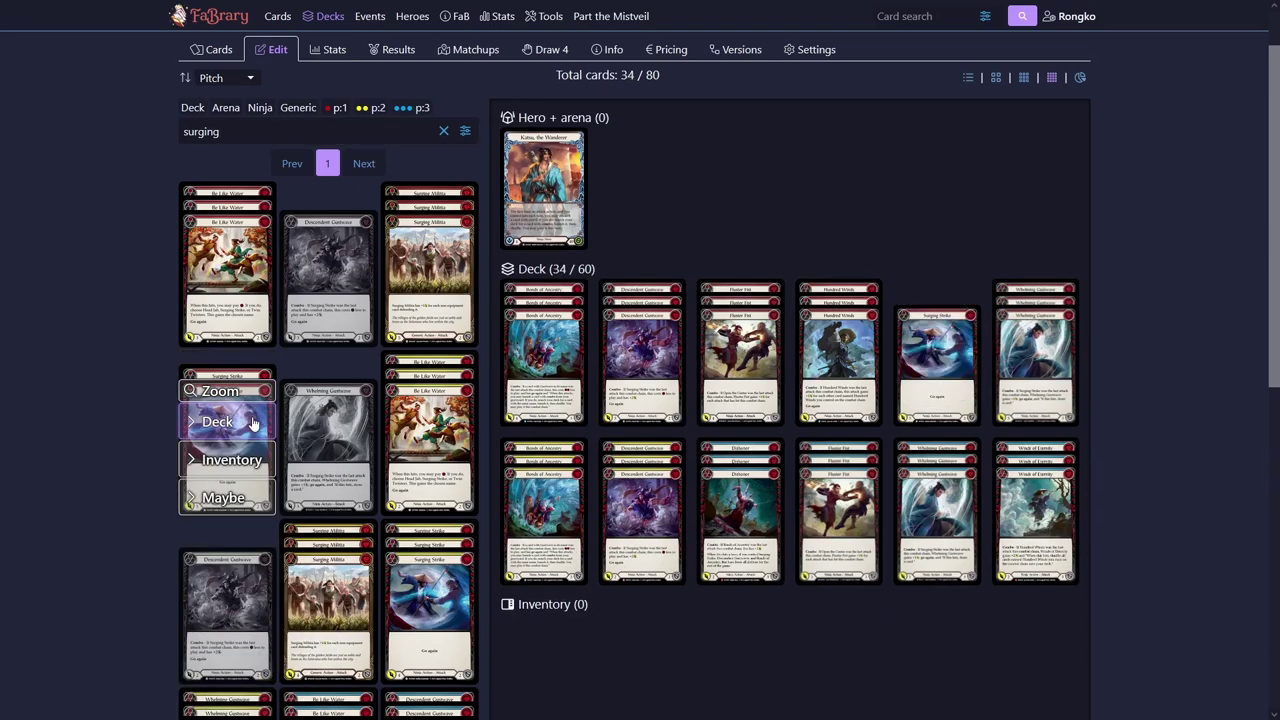
pyautogui.click(253, 422)
pyautogui.click(253, 422)
# Add three yellow copies of Surging Strike to the deck
pyautogui.moveTo(225, 132); pyautogui.dragTo(11, 118)
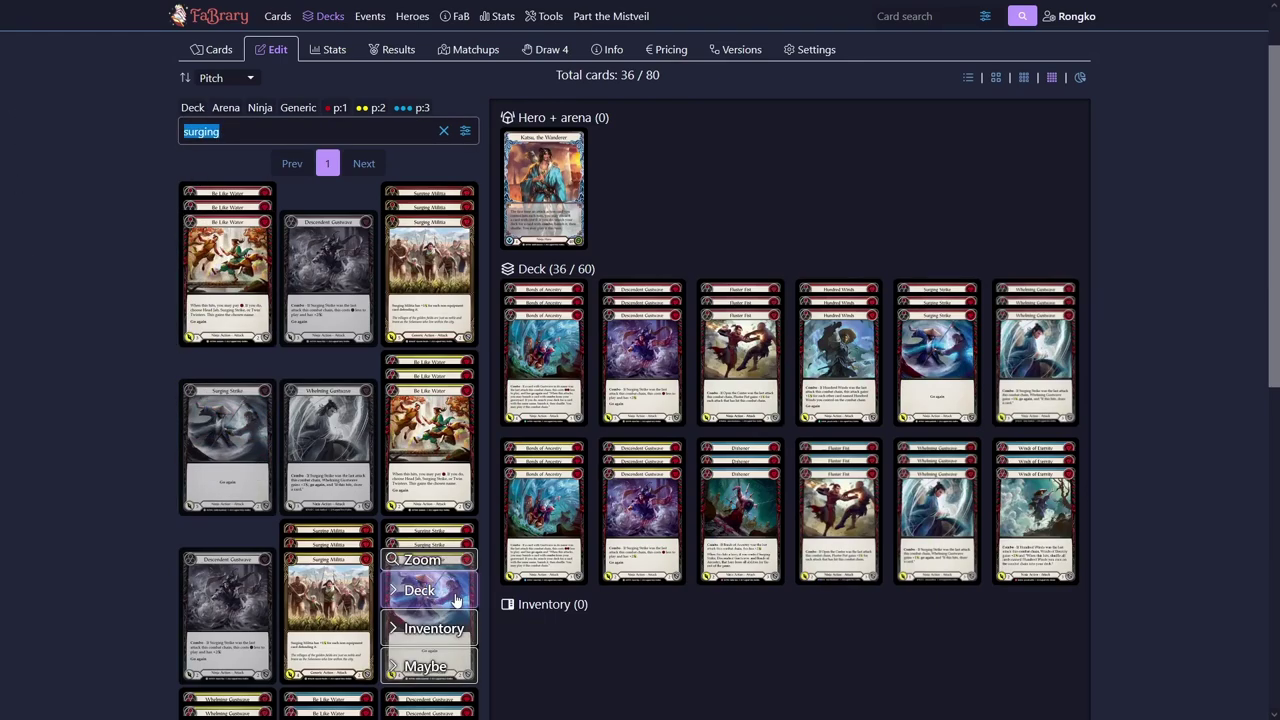
pyautogui.click(448, 592)
pyautogui.click(448, 592)
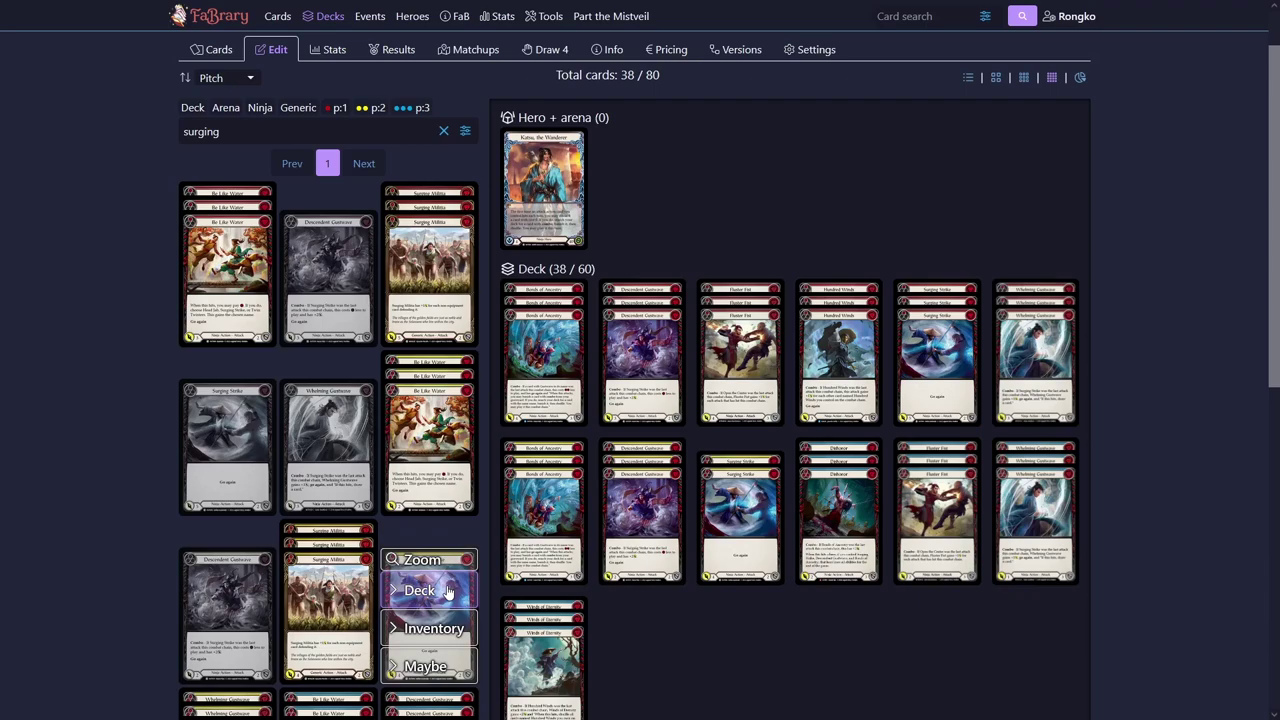
pyautogui.click(448, 592)
# Read the enlarged previews of Surging Strike, Descendent Gustwave, Bonds of Ancestry and the other red combo cards in the deck
pyautogui.moveTo(745, 480)
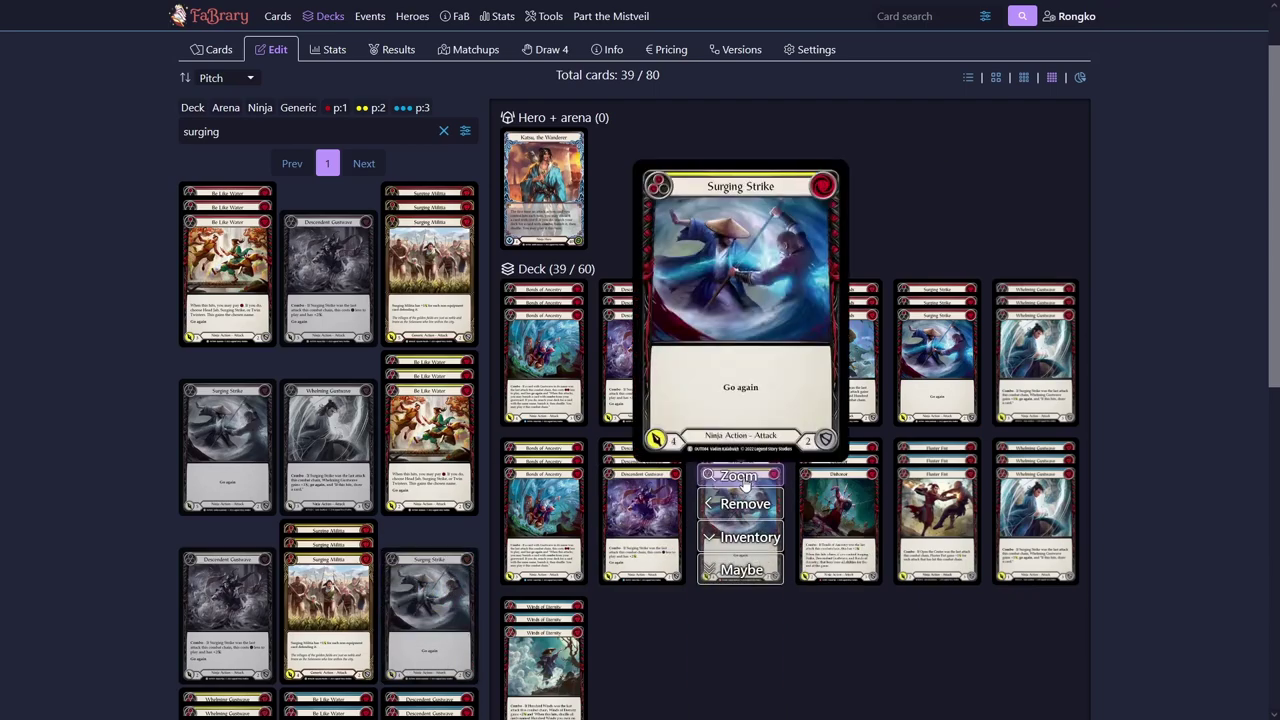
pyautogui.moveTo(660, 318)
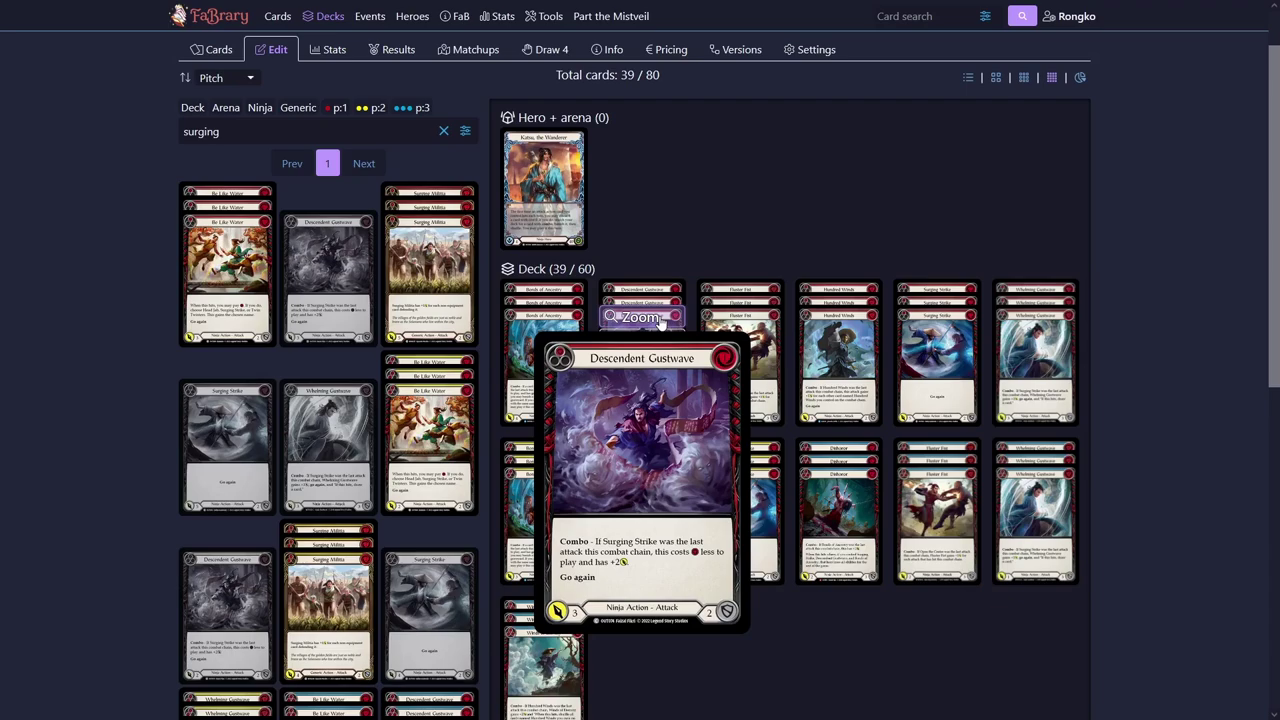
pyautogui.moveTo(1064, 316)
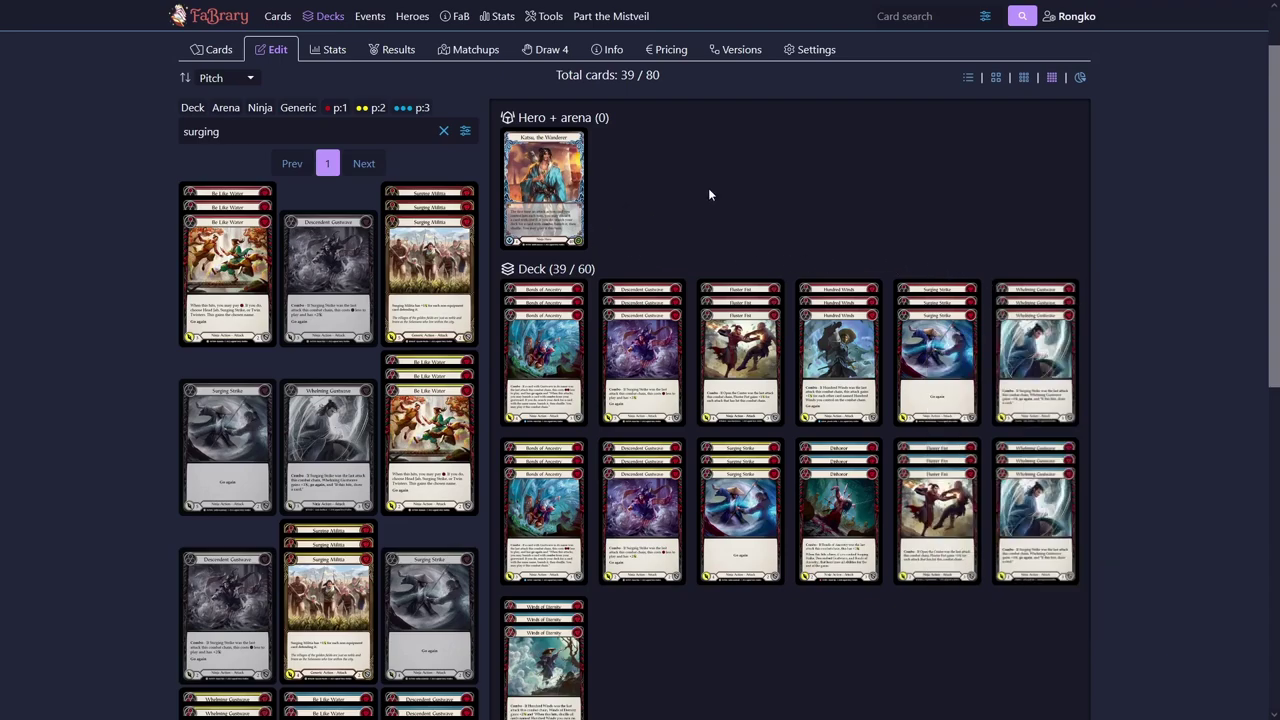
pyautogui.moveTo(940, 328)
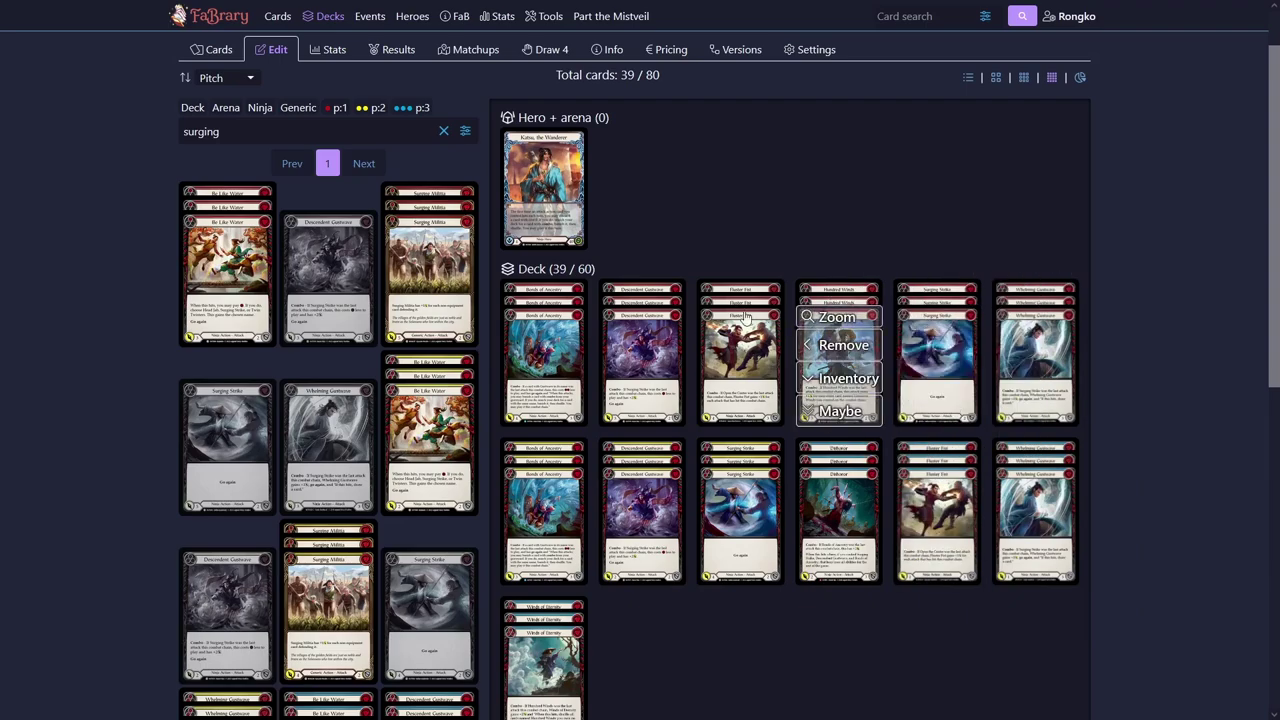
pyautogui.moveTo(540, 317)
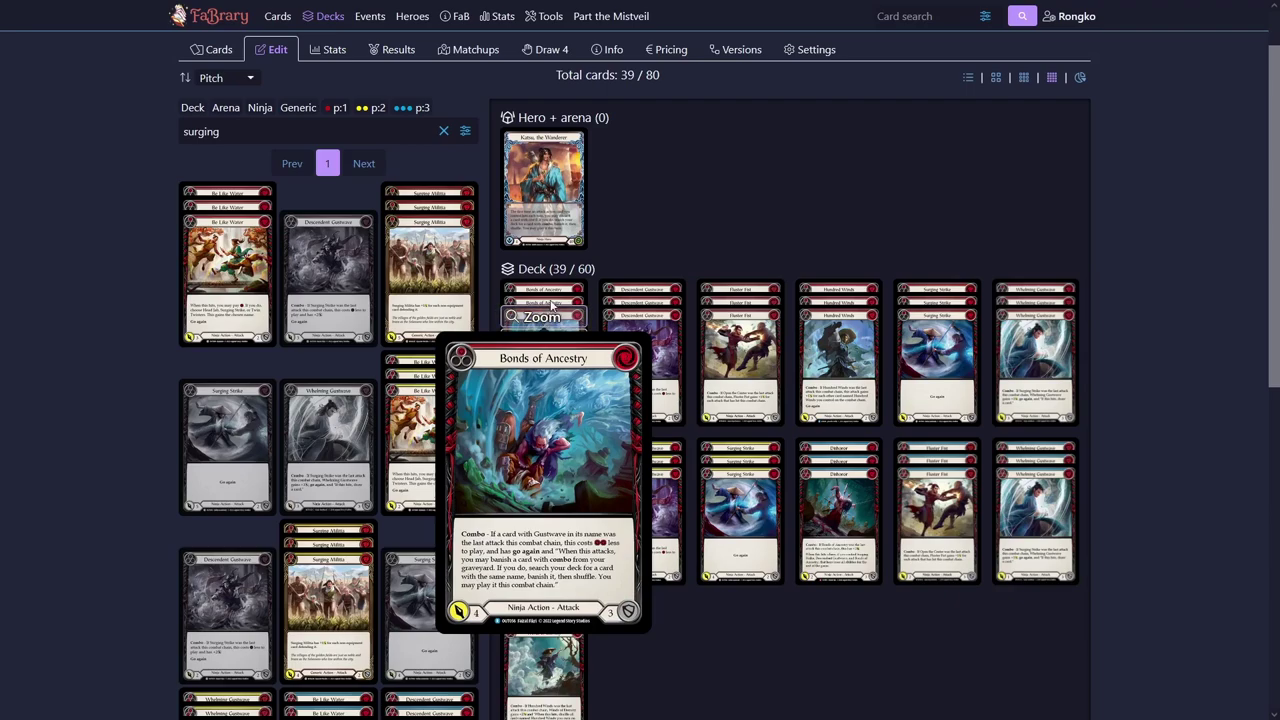
pyautogui.moveTo(851, 330)
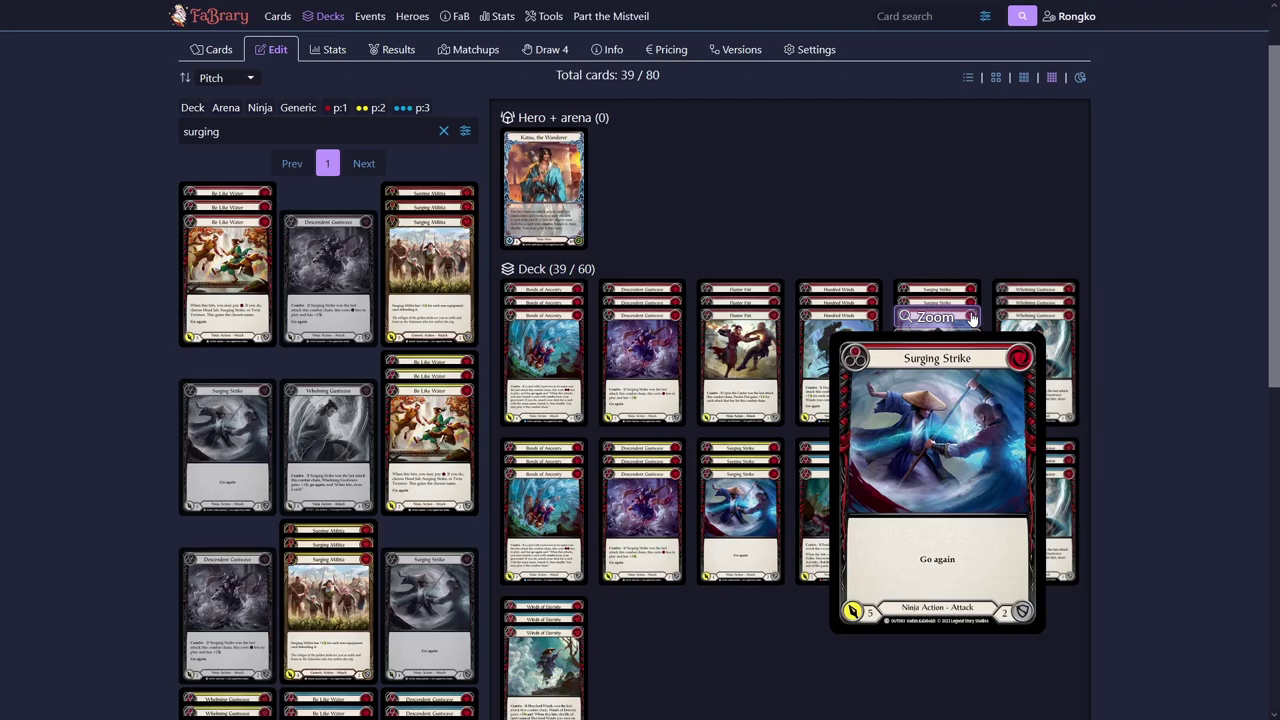
pyautogui.moveTo(1040, 347)
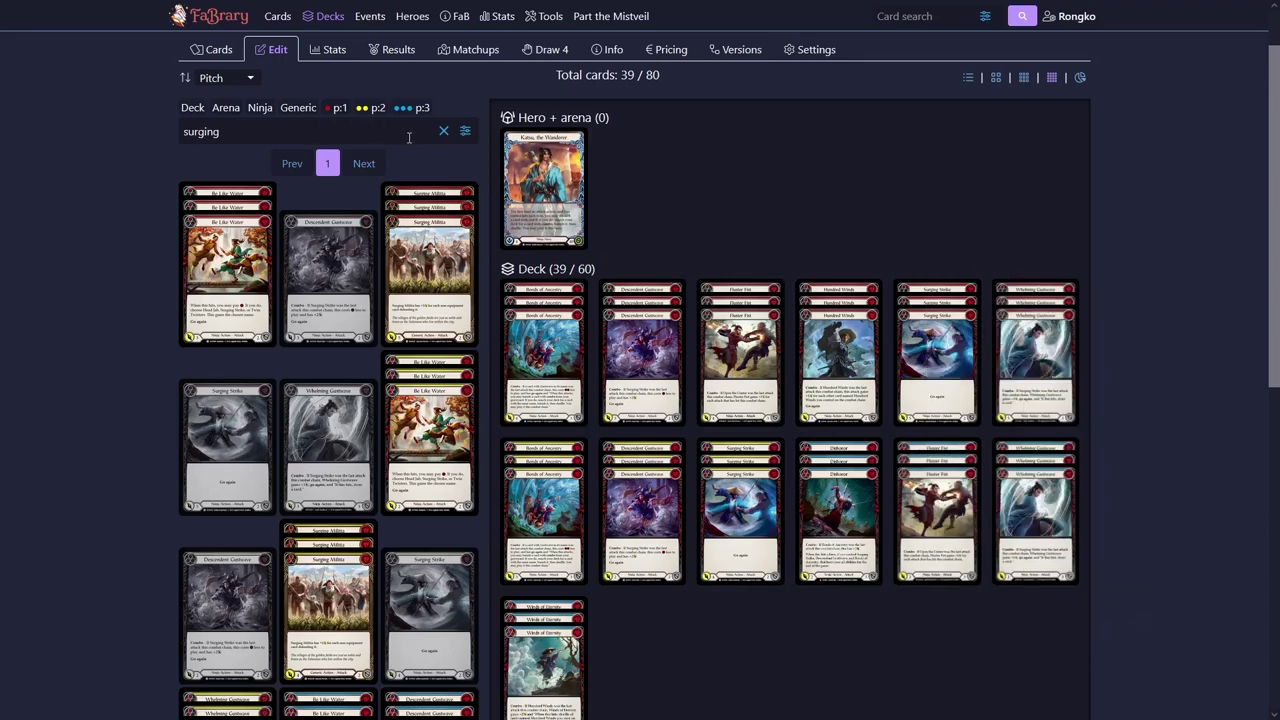
# Add three red copies of Be Like Water to the deck
pyautogui.moveTo(243, 230)
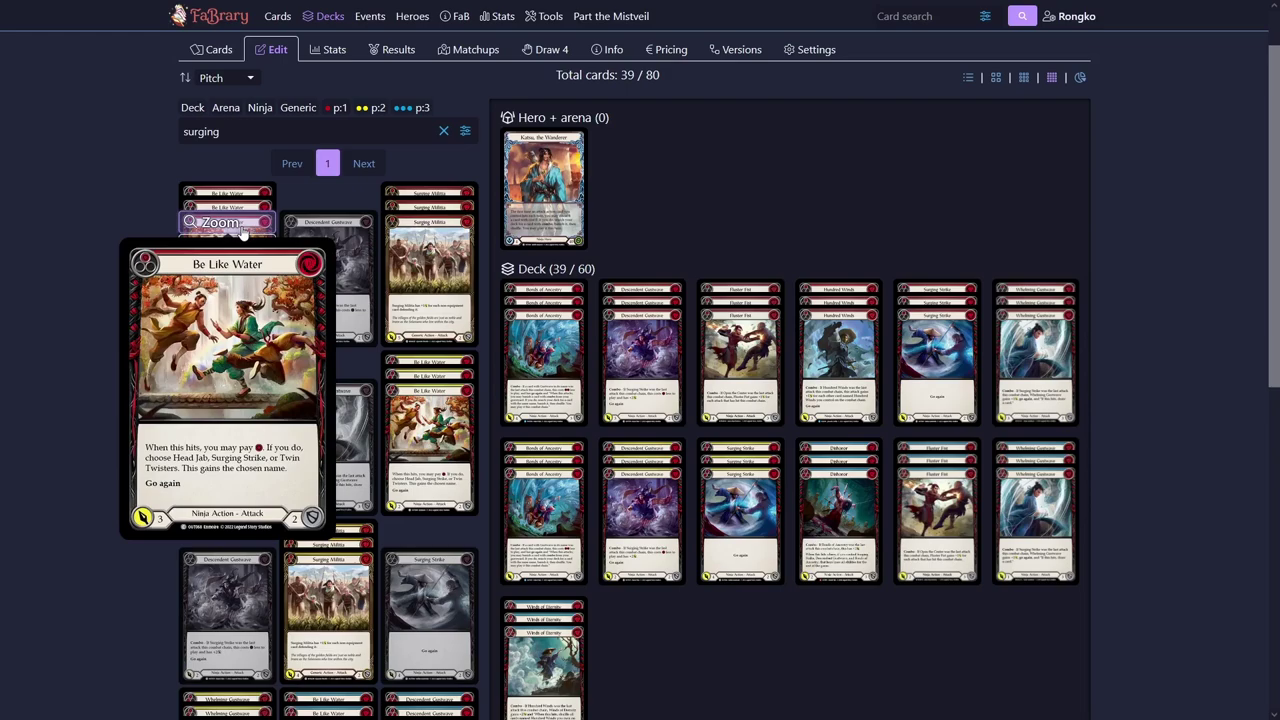
pyautogui.click(247, 254)
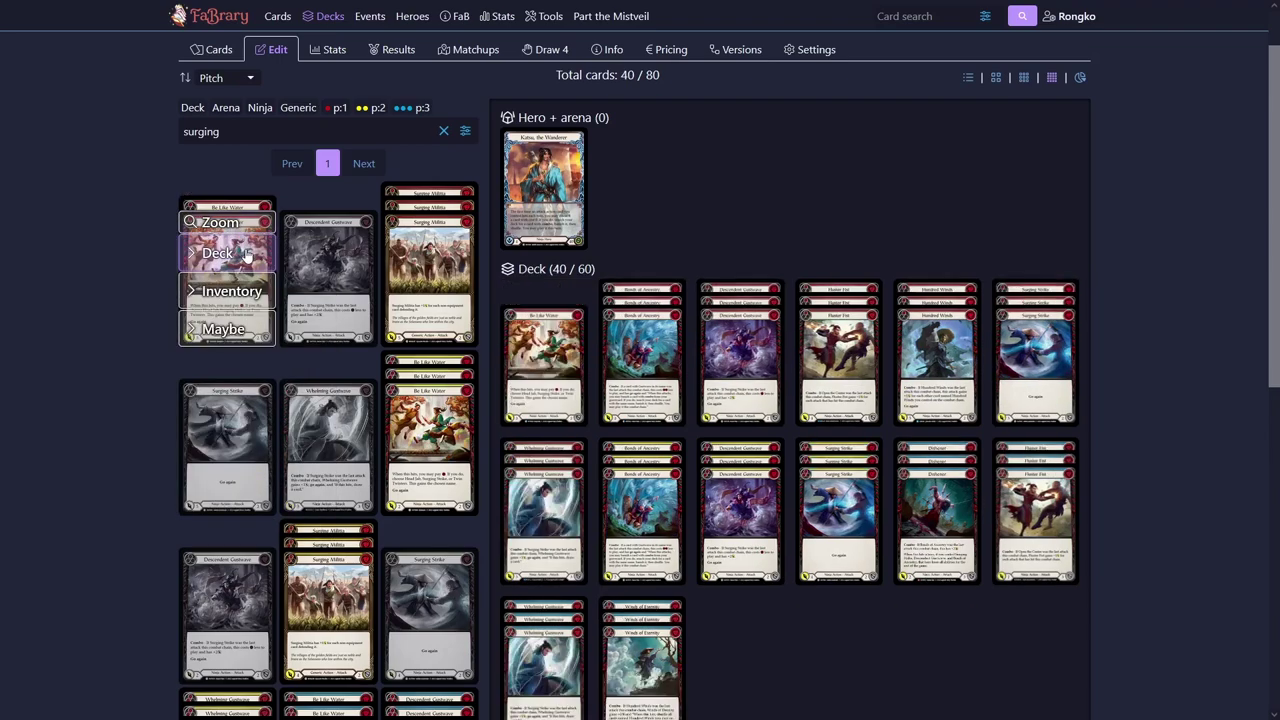
pyautogui.click(247, 254)
pyautogui.click(247, 254)
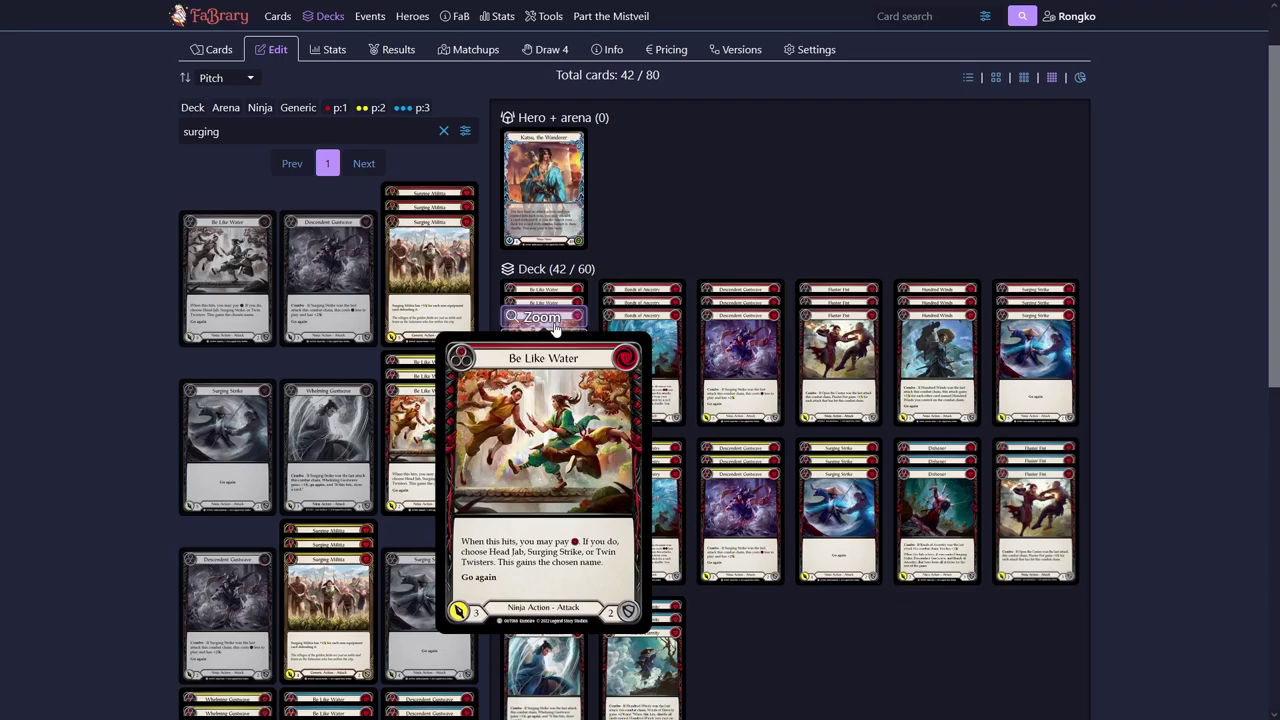
pyautogui.moveTo(549, 146)
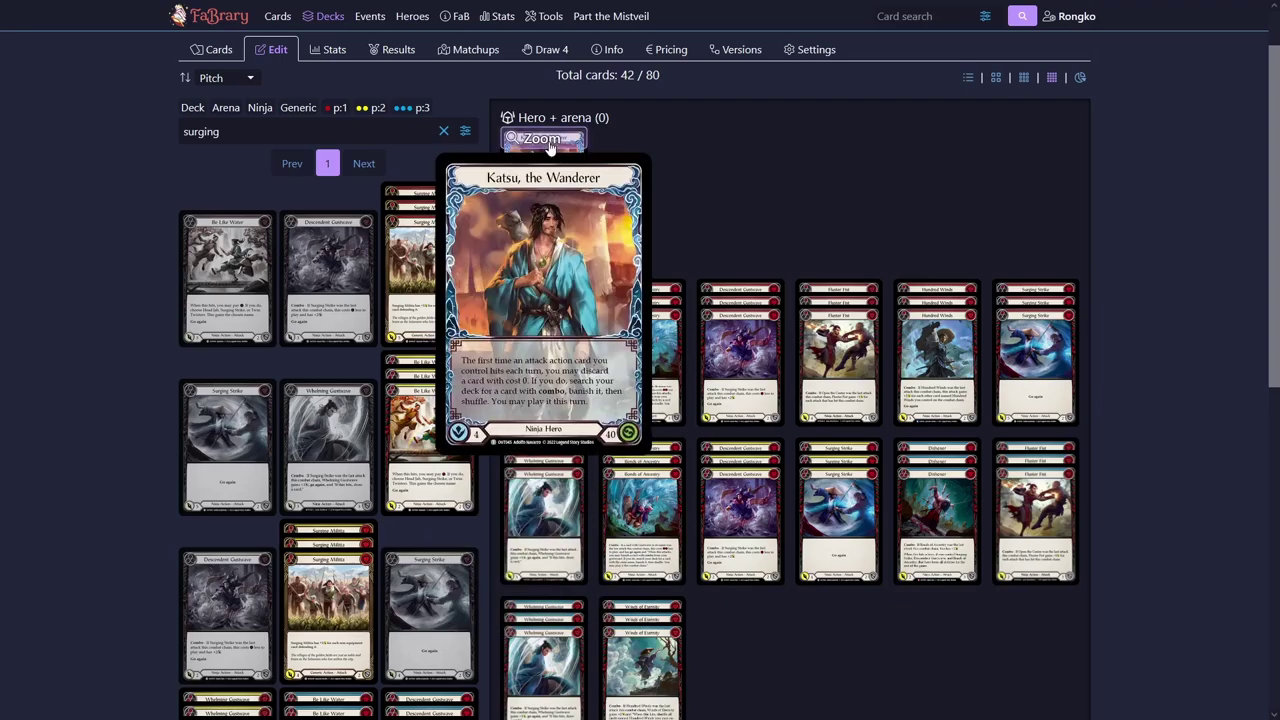
# Search the cards for "ancestra" and add three red copies of Ancestral Empowerment to the deck
pyautogui.doubleClick(262, 133)
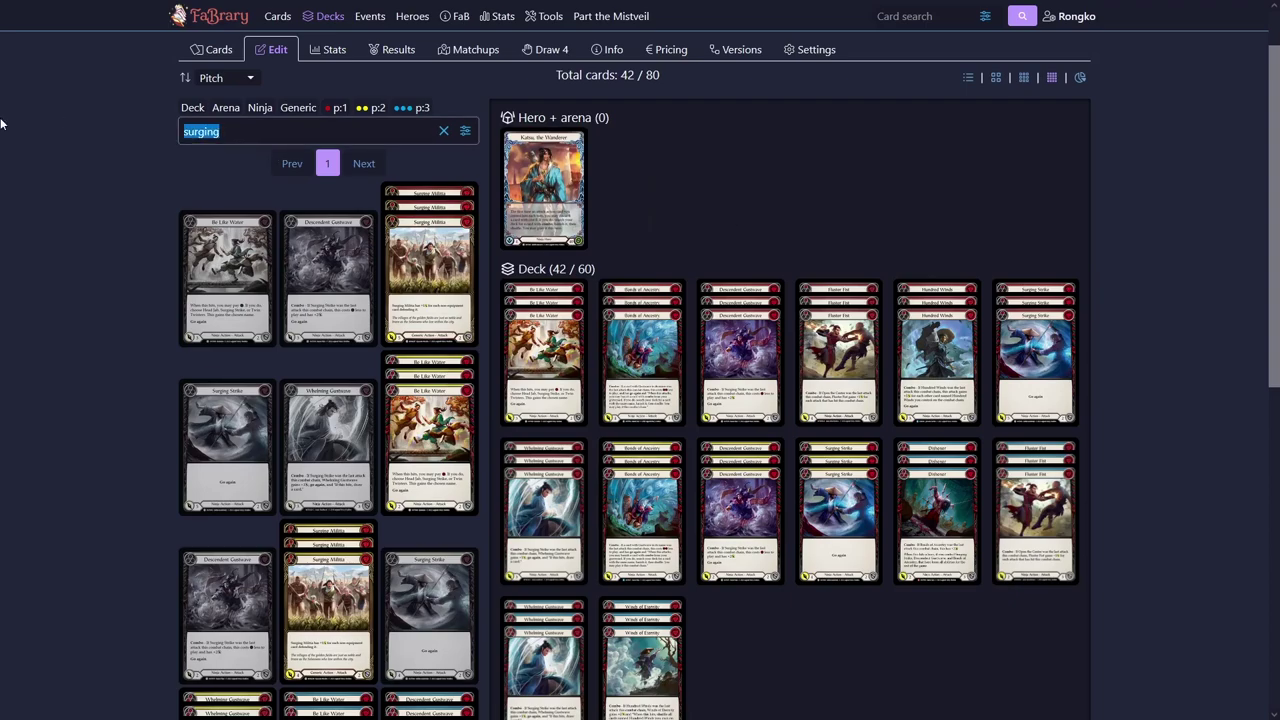
pyautogui.write('ancestra')
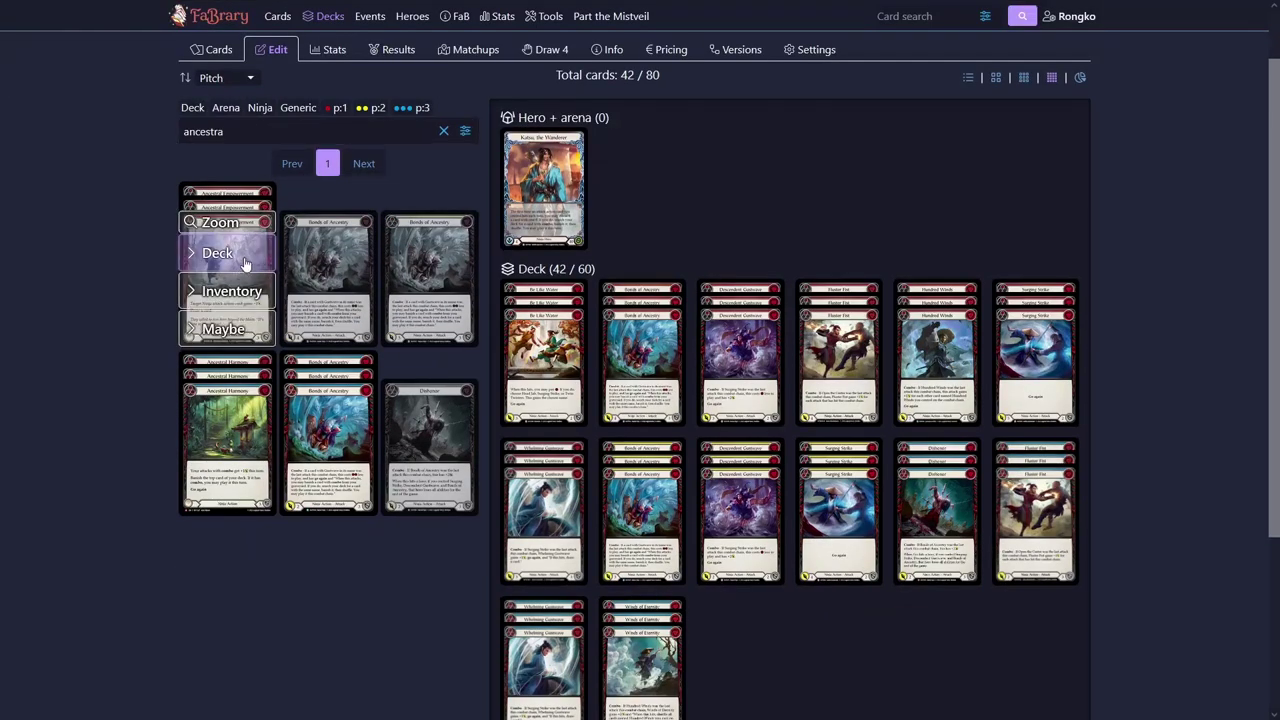
pyautogui.click(245, 262)
pyautogui.click(245, 262)
pyautogui.click(245, 262)
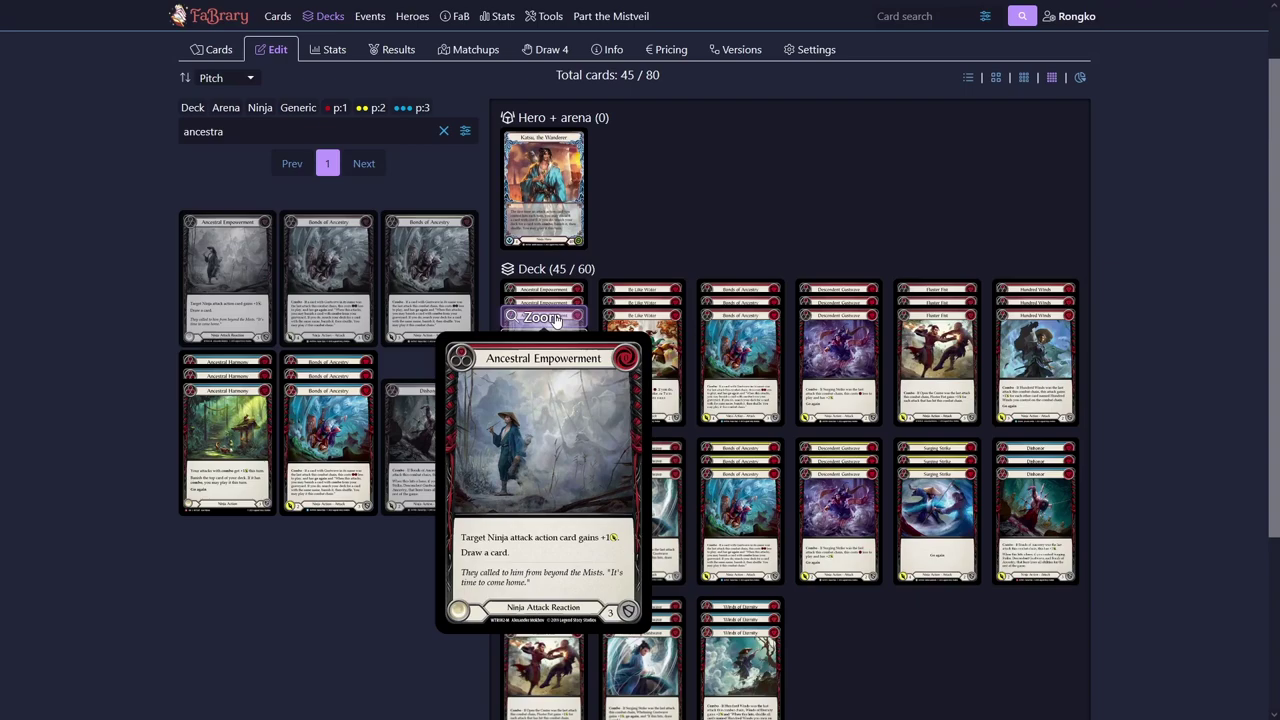
pyautogui.moveTo(648, 318)
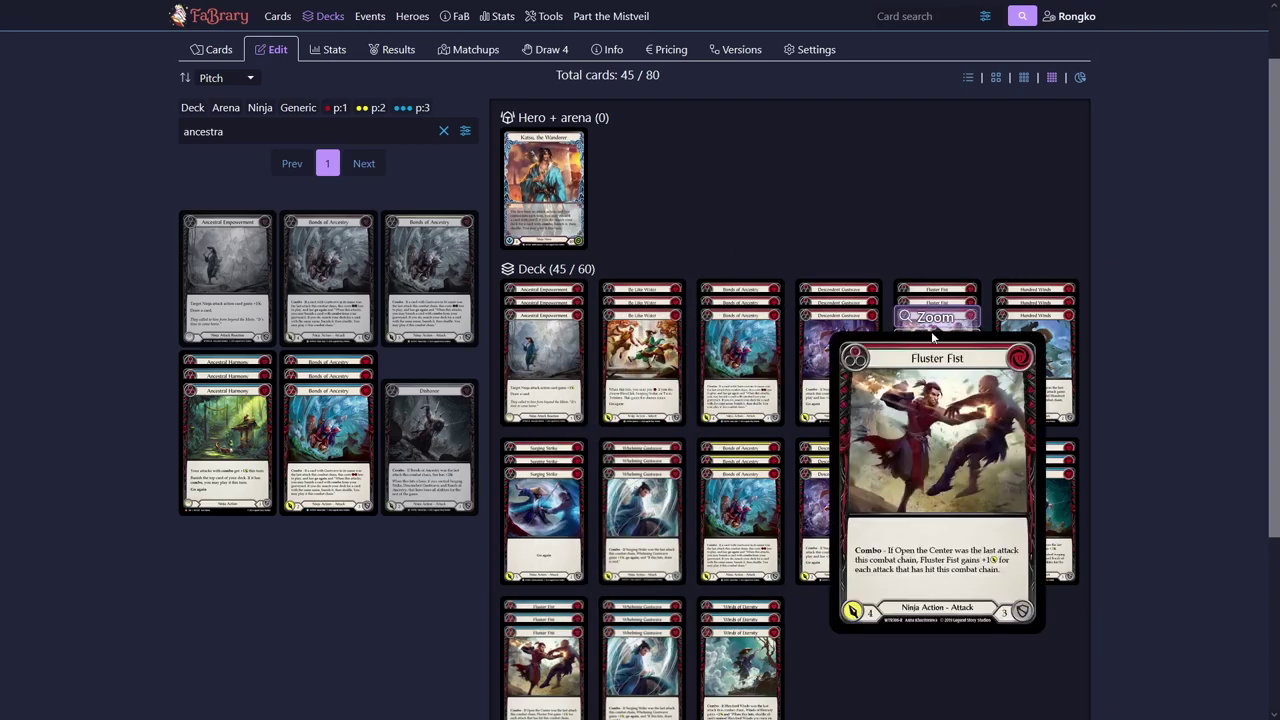
pyautogui.moveTo(650, 477)
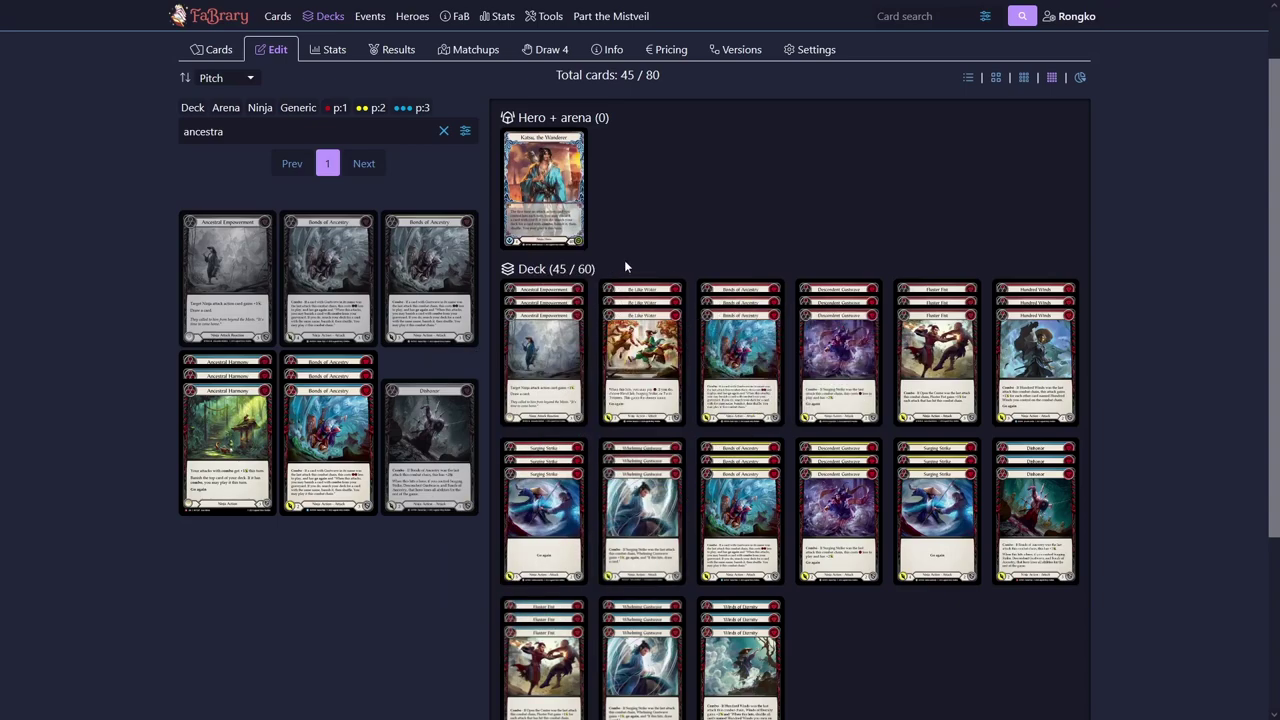
# Search the cards for "mask" and read the enlarged previews of Mask of Momentum and Mask of the Pouncing Lynx
pyautogui.click(287, 139)
pyautogui.hotkey('ctrl', 'a')
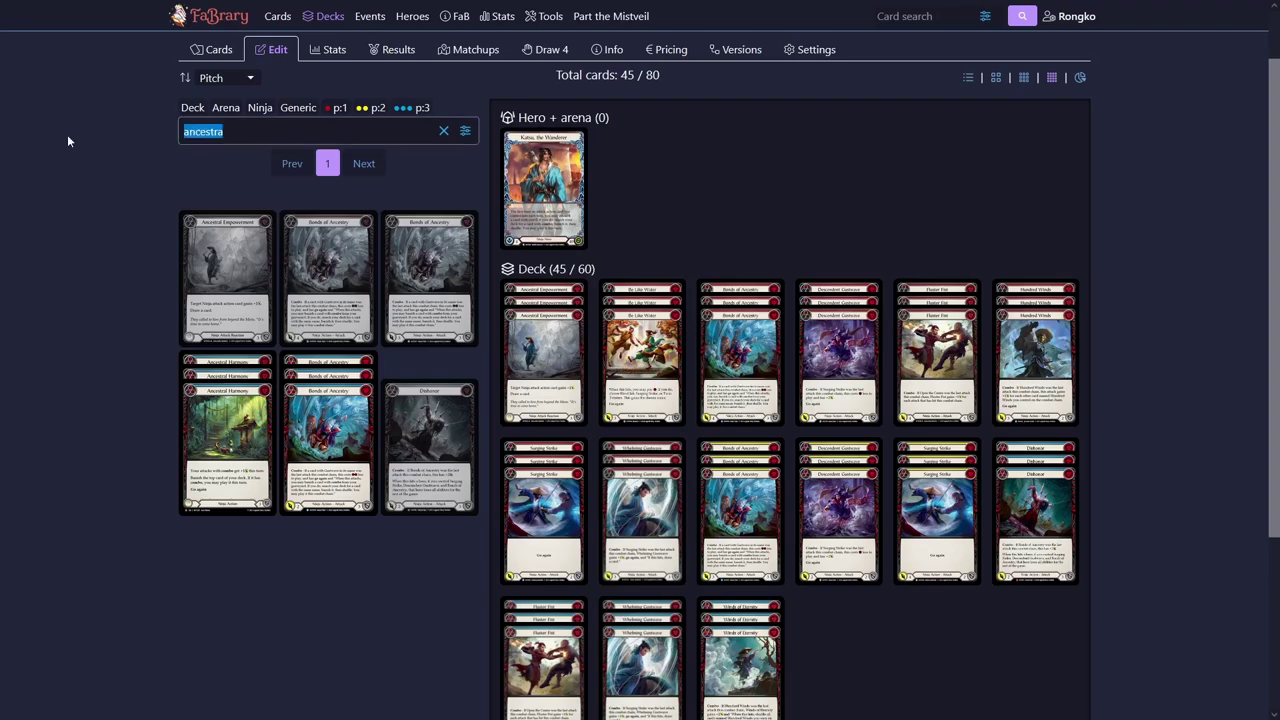
pyautogui.write('mask')
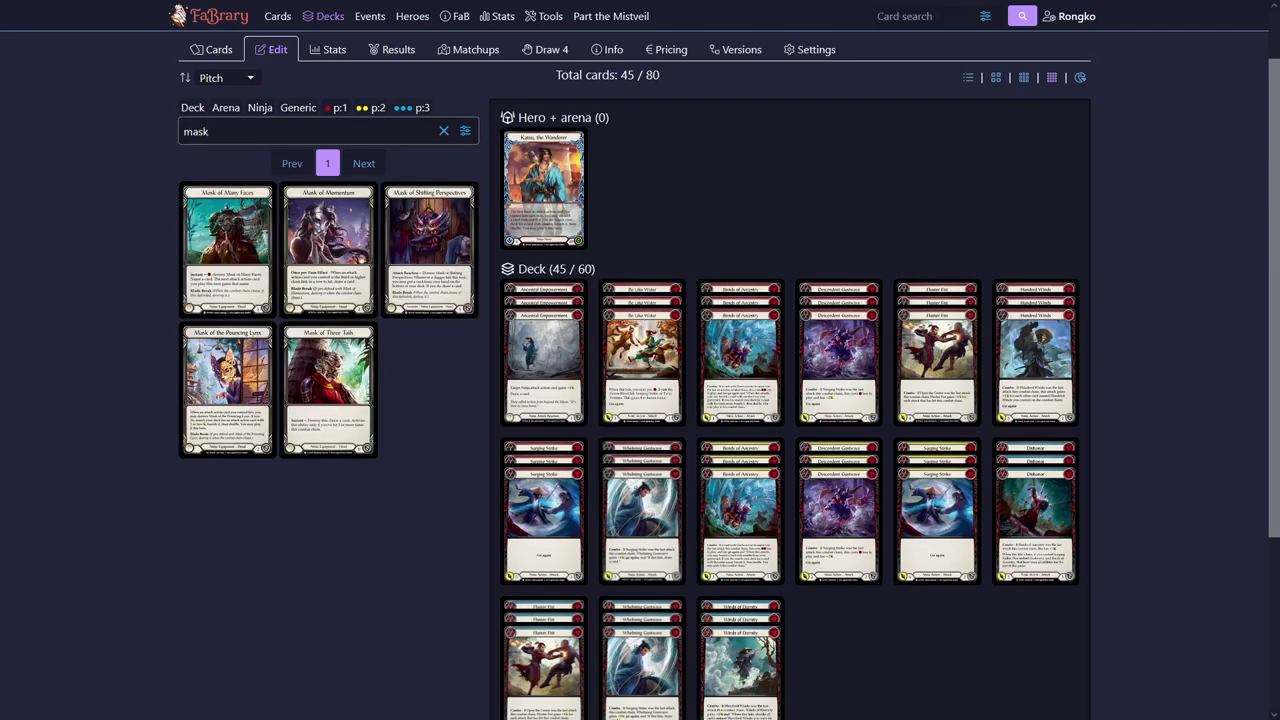
pyautogui.moveTo(320, 197)
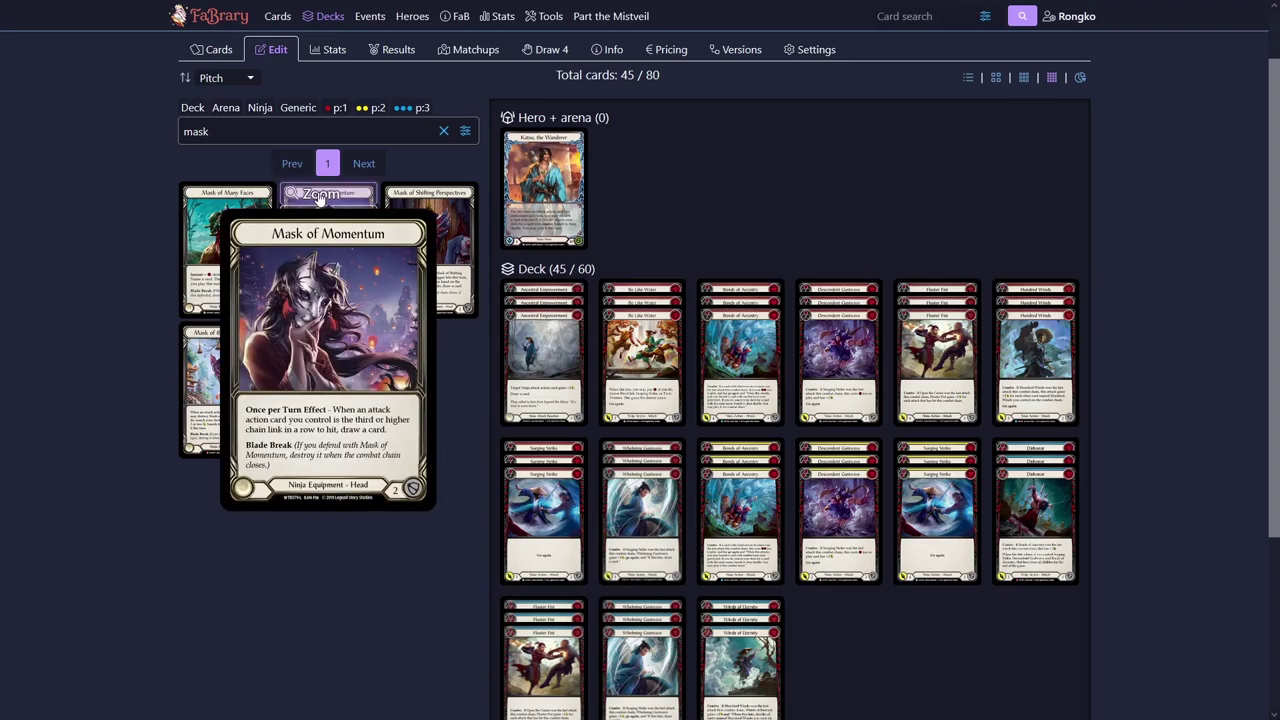
pyautogui.moveTo(238, 342)
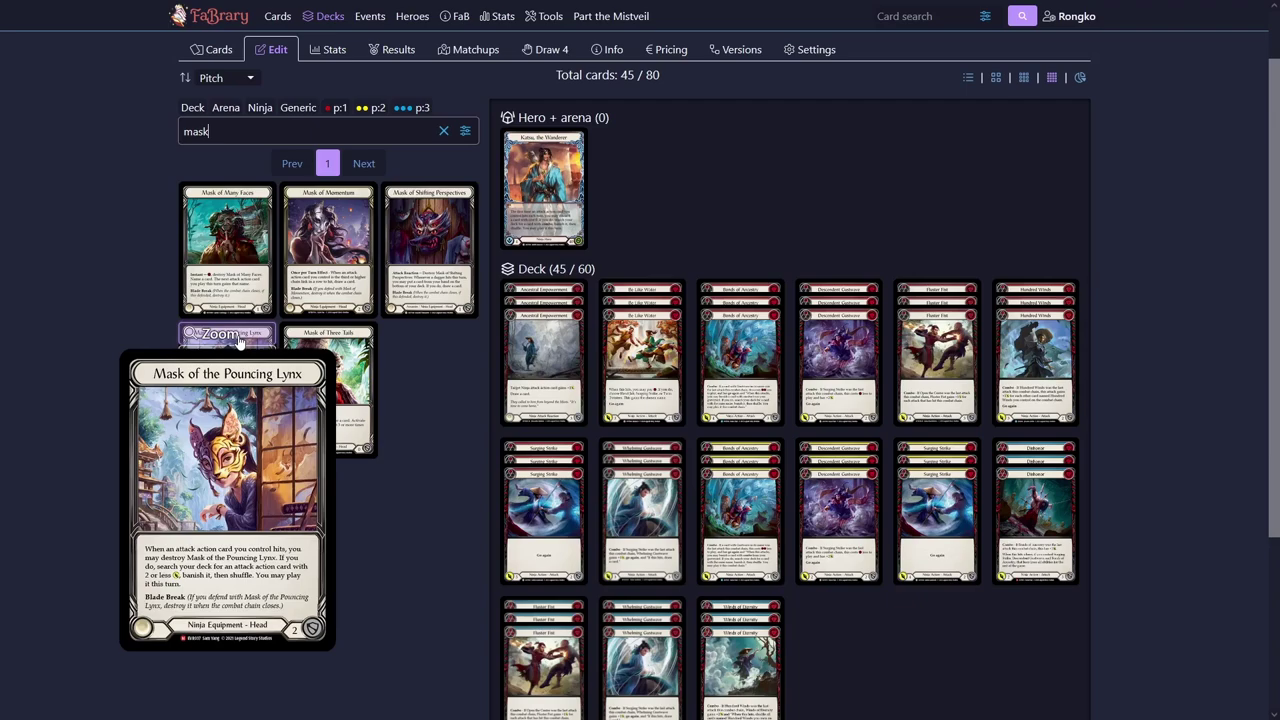
pyautogui.click(230, 390)
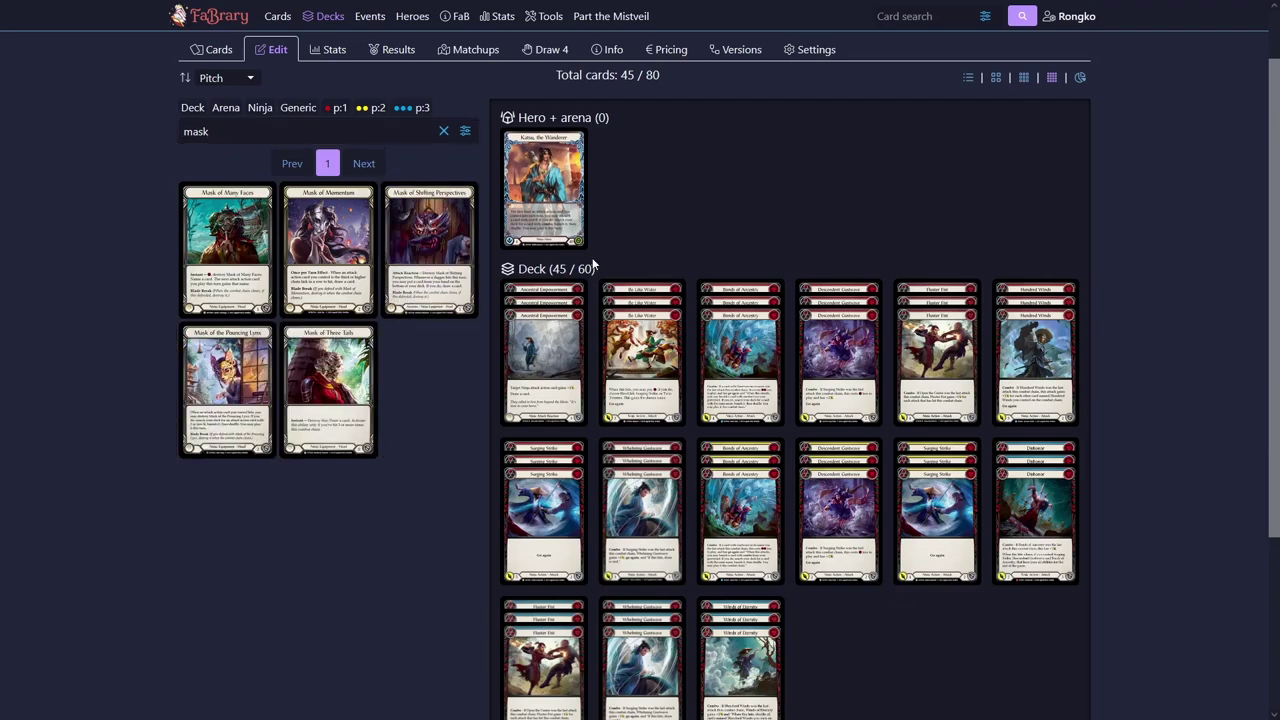
# Add Mask of the Pouncing Lynx to the deck's arena cards and Mask of Momentum to the inventory
pyautogui.moveTo(671, 143)
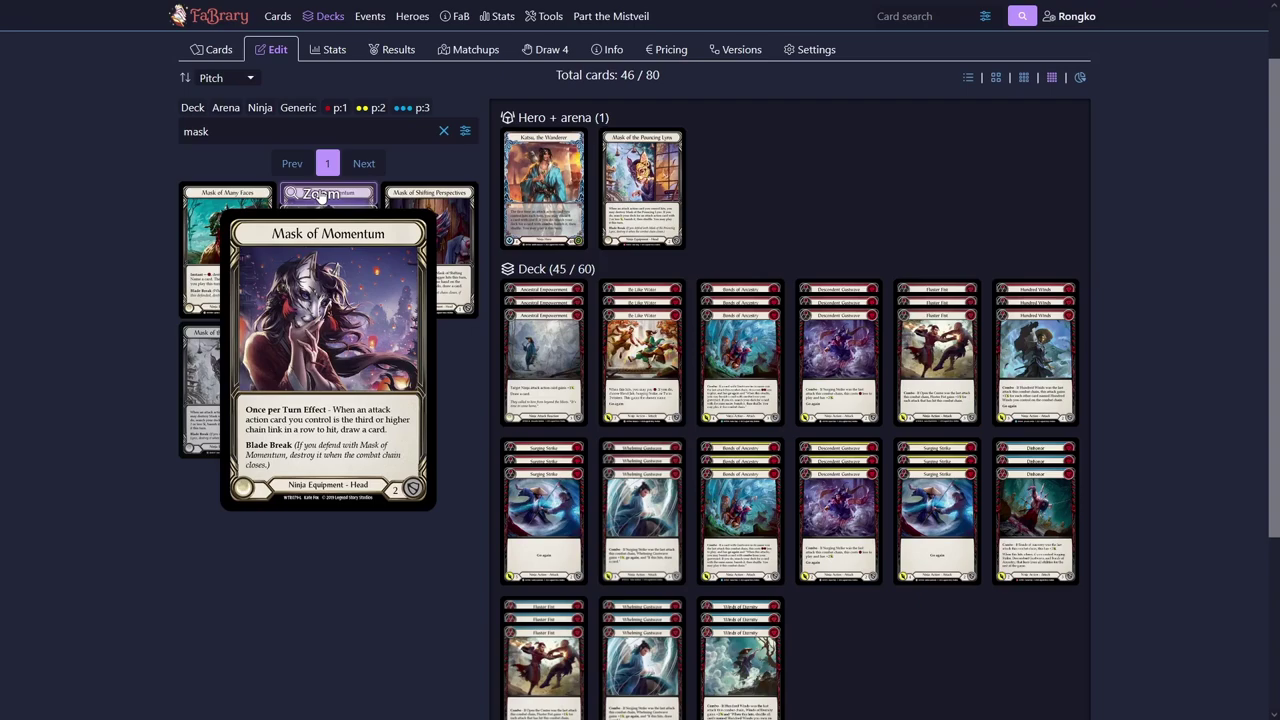
pyautogui.click(321, 196)
# Search the cards for "kodachi" and add two copies of Harmonized Kodachi to the deck
pyautogui.doubleClick(196, 131)
pyautogui.write('kodachi')
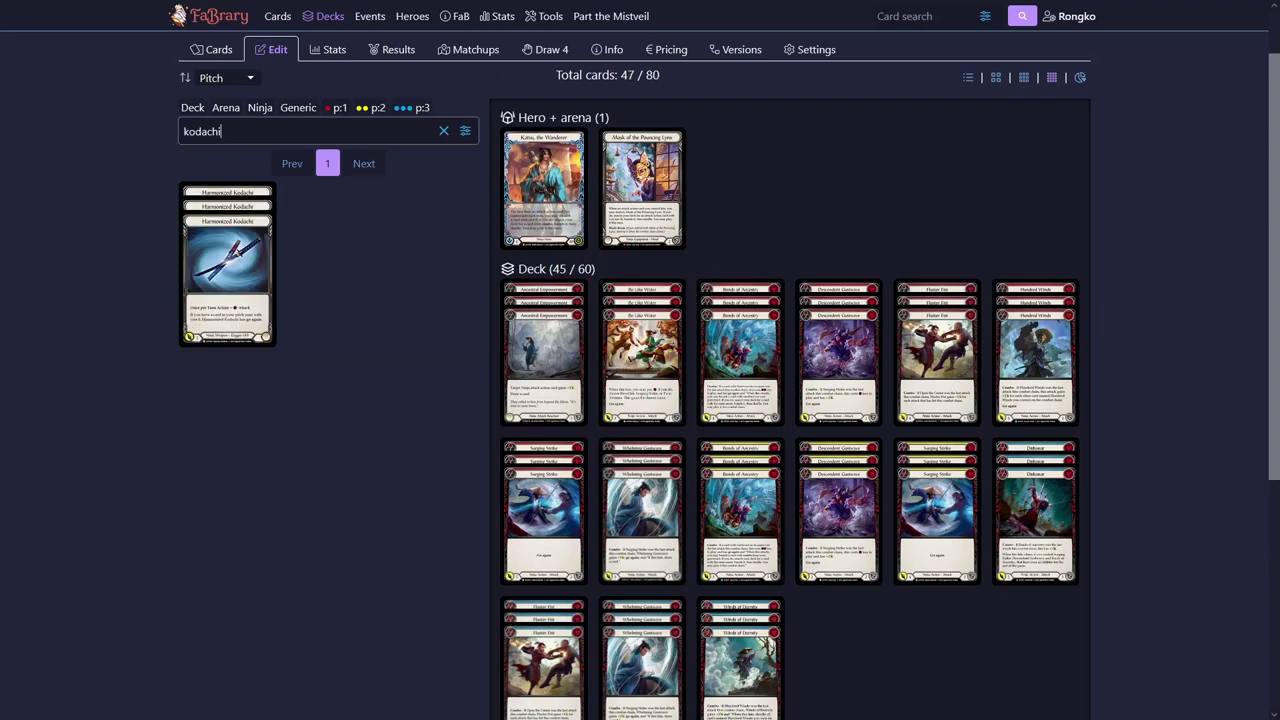
pyautogui.click(240, 186)
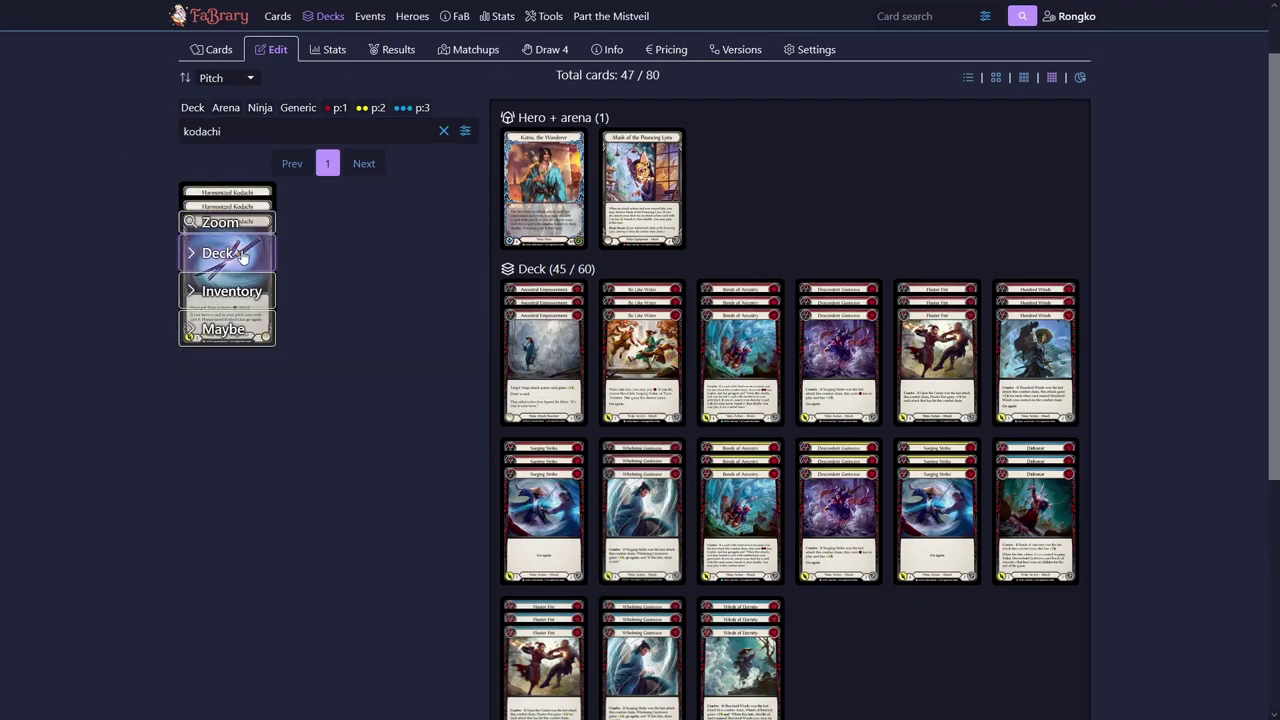
pyautogui.click(241, 257)
pyautogui.click(241, 257)
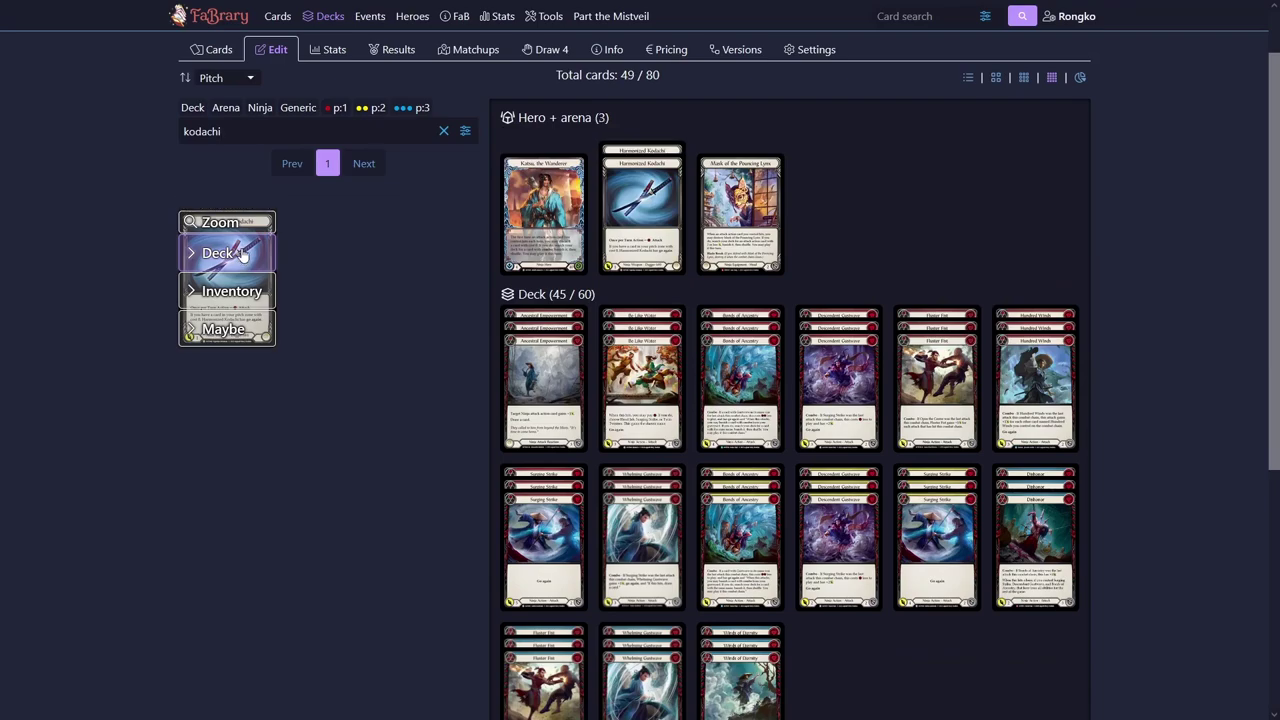
# Read the enlarged previews of Harmonized Kodachi and Be Like Water, and look over the deck and inventory
pyautogui.click(640, 165)
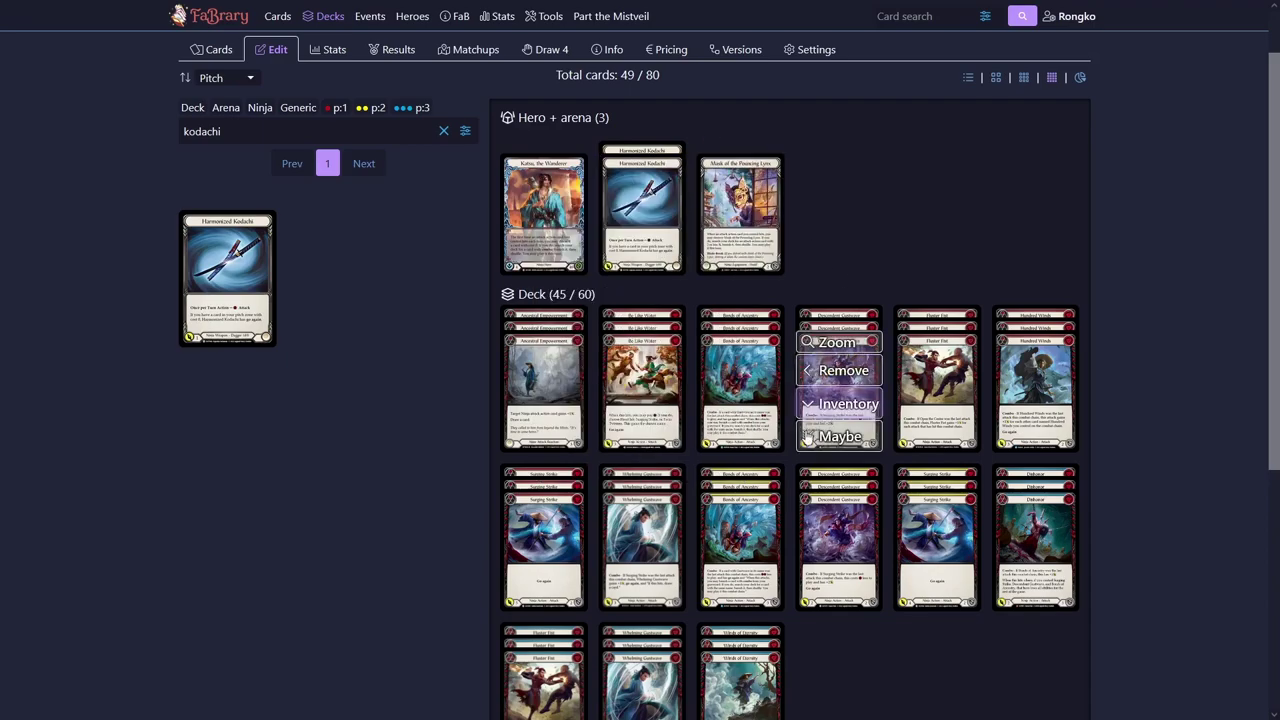
pyautogui.moveTo(547, 667)
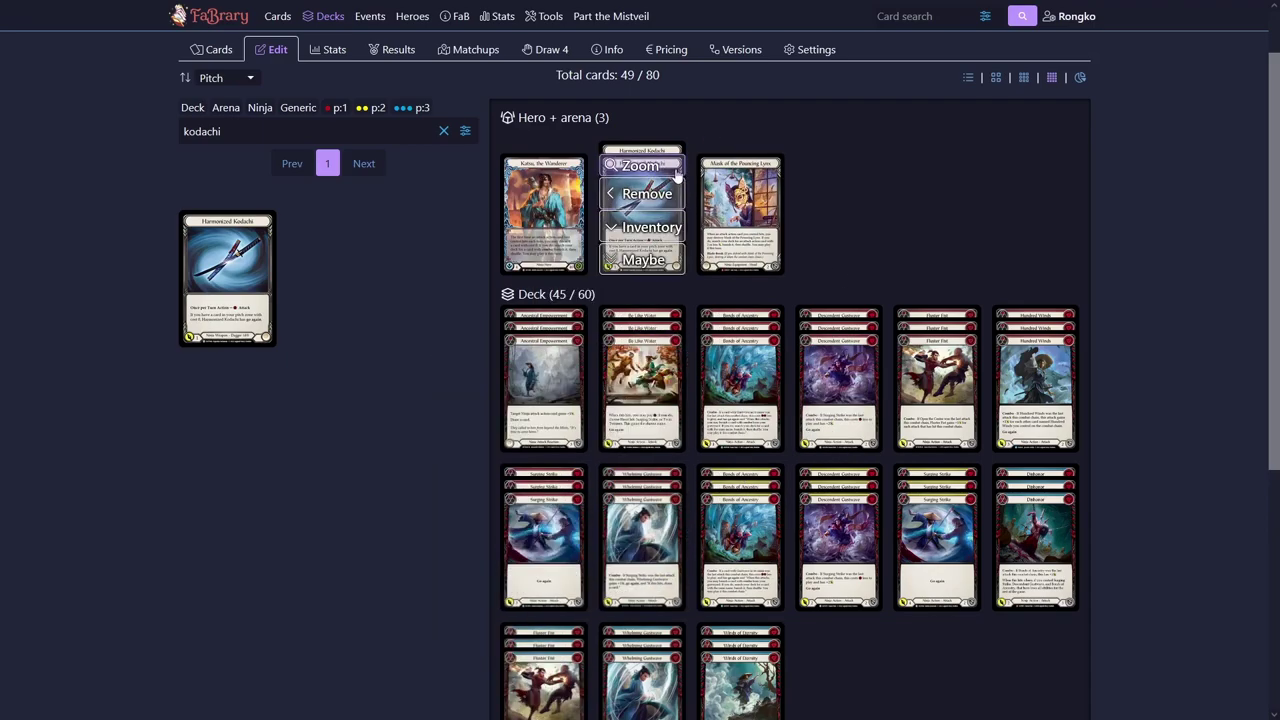
pyautogui.moveTo(677, 172)
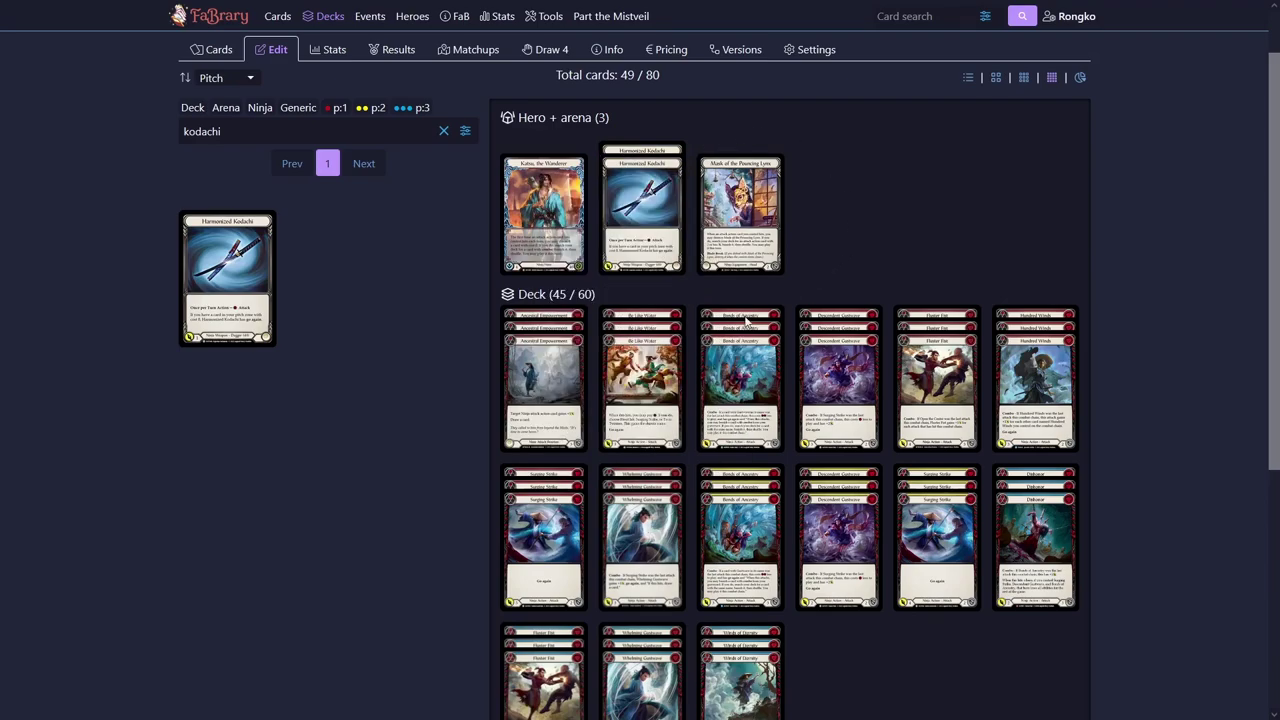
pyautogui.moveTo(657, 346)
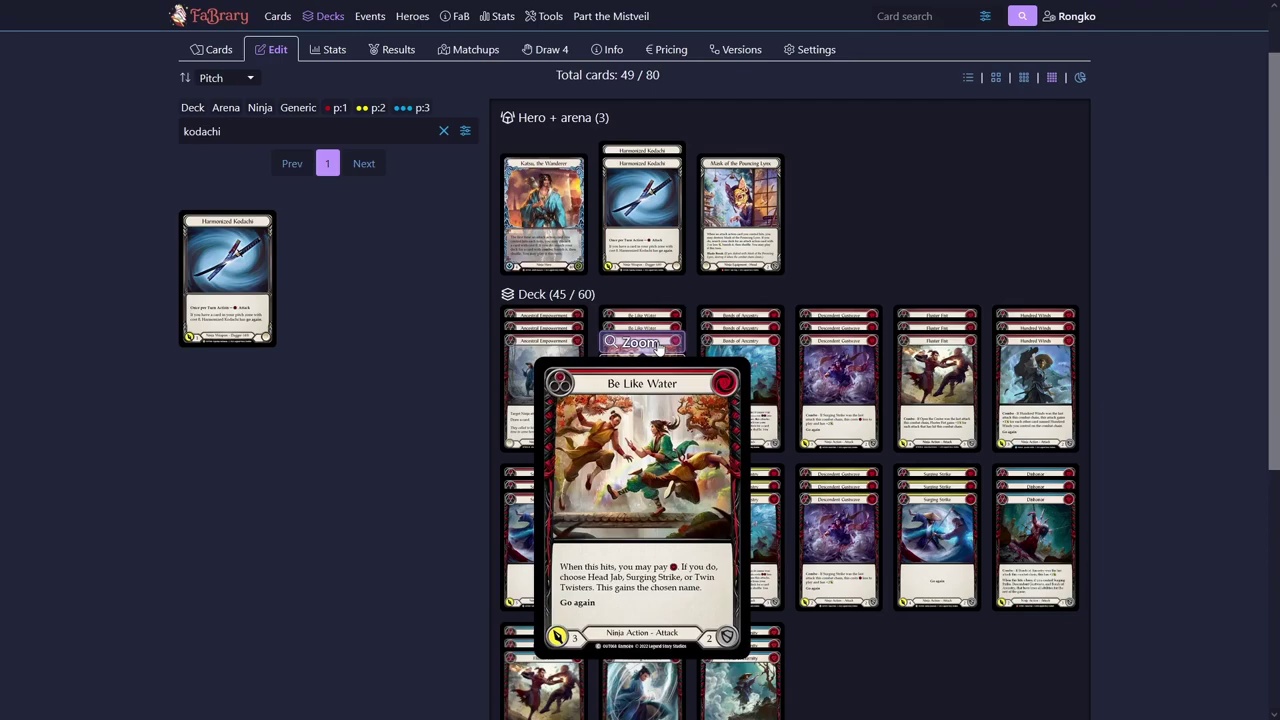
pyautogui.scroll(-3, 849, 371)
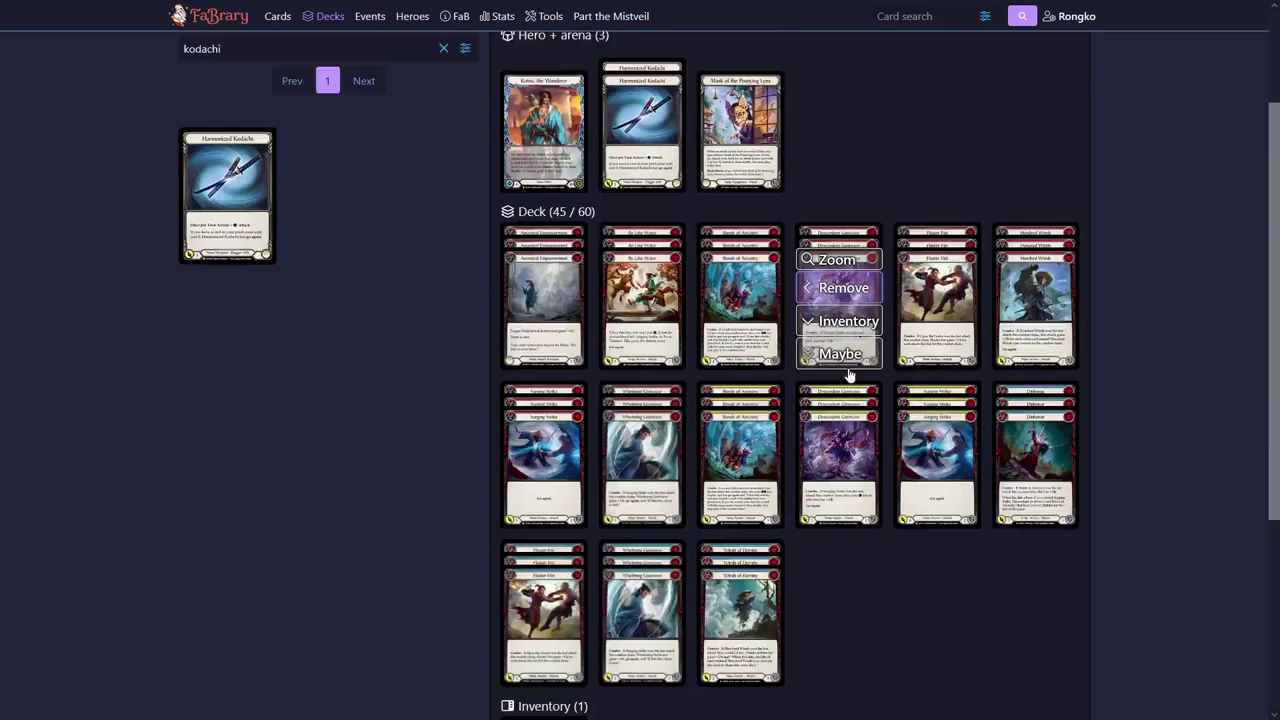
pyautogui.moveTo(571, 480)
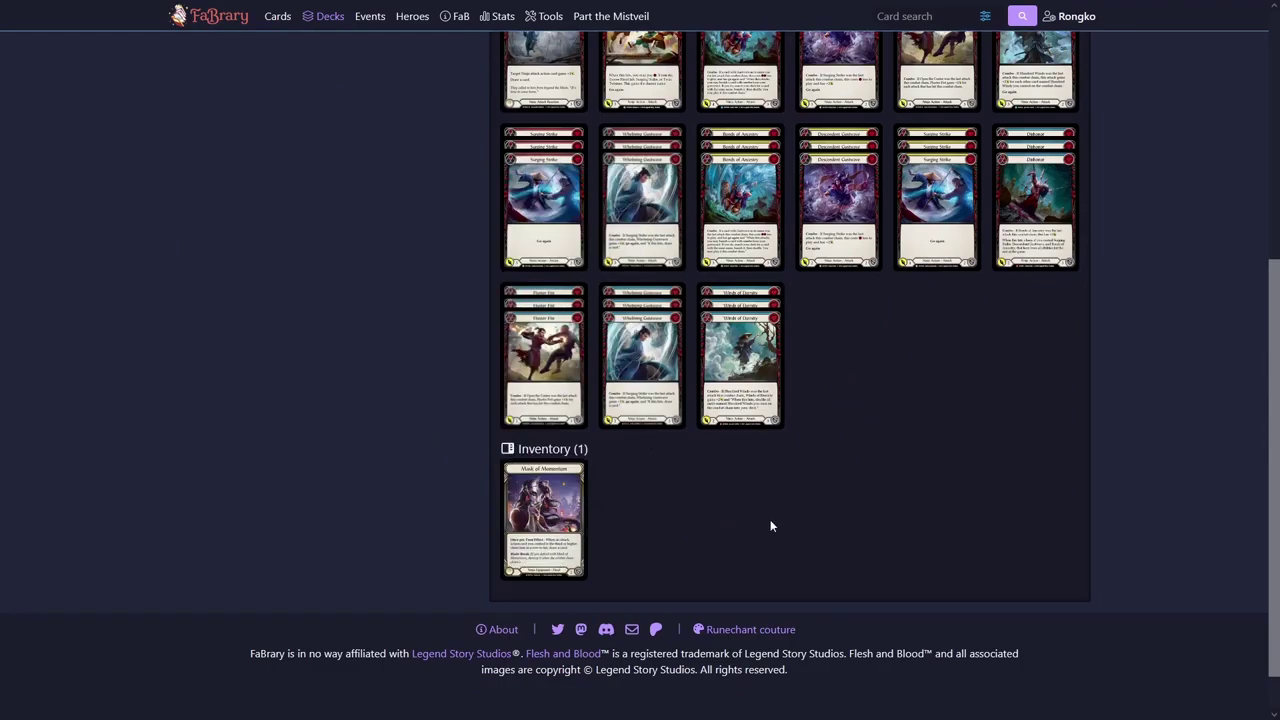
pyautogui.scroll(8, 770, 522)
pyautogui.moveTo(668, 235)
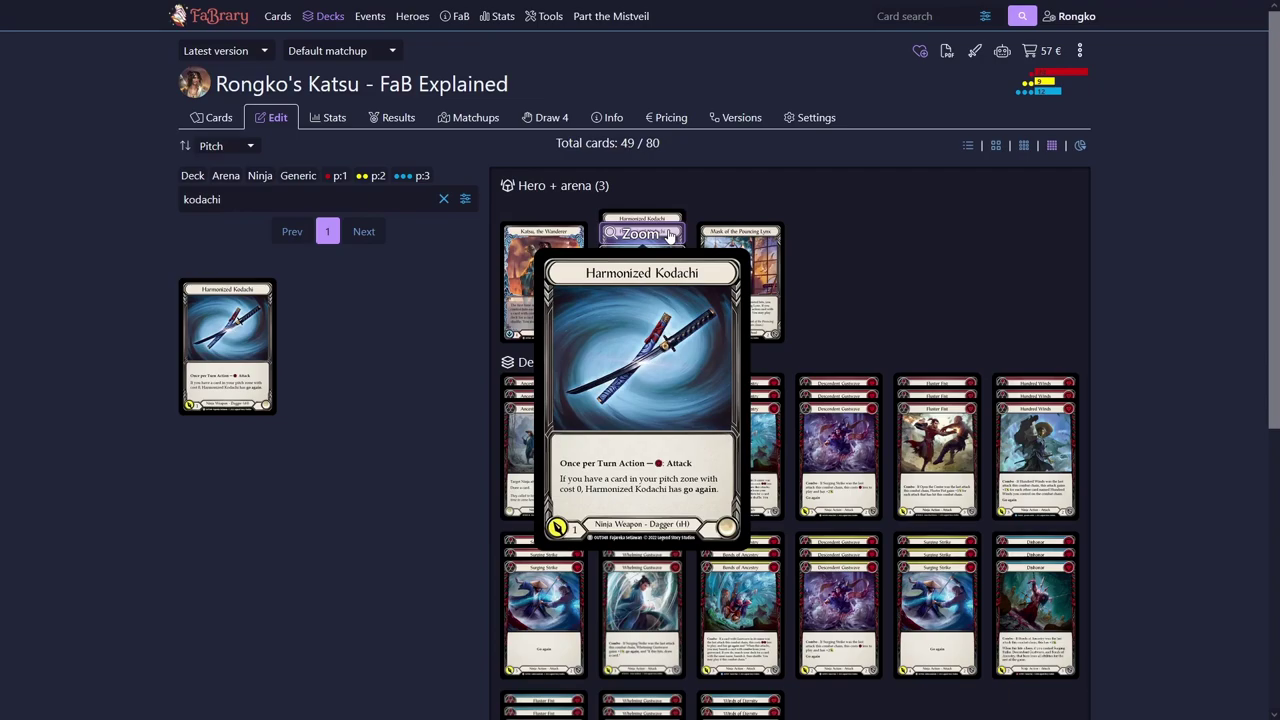
# Search the cards for "breaking", add Breaking Scales to the deck, and read its enlarged preview alongside Whelming Gustwave
pyautogui.doubleClick(205, 199)
pyautogui.write('breaking')
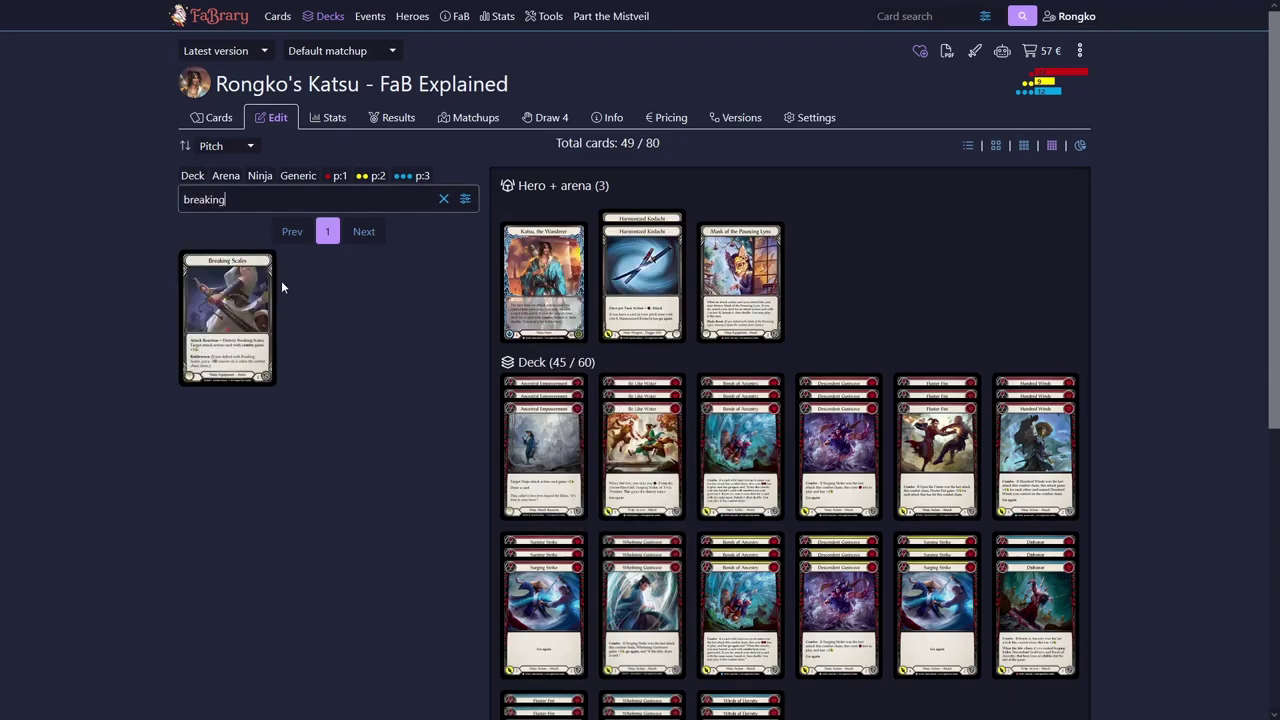
pyautogui.click(227, 318)
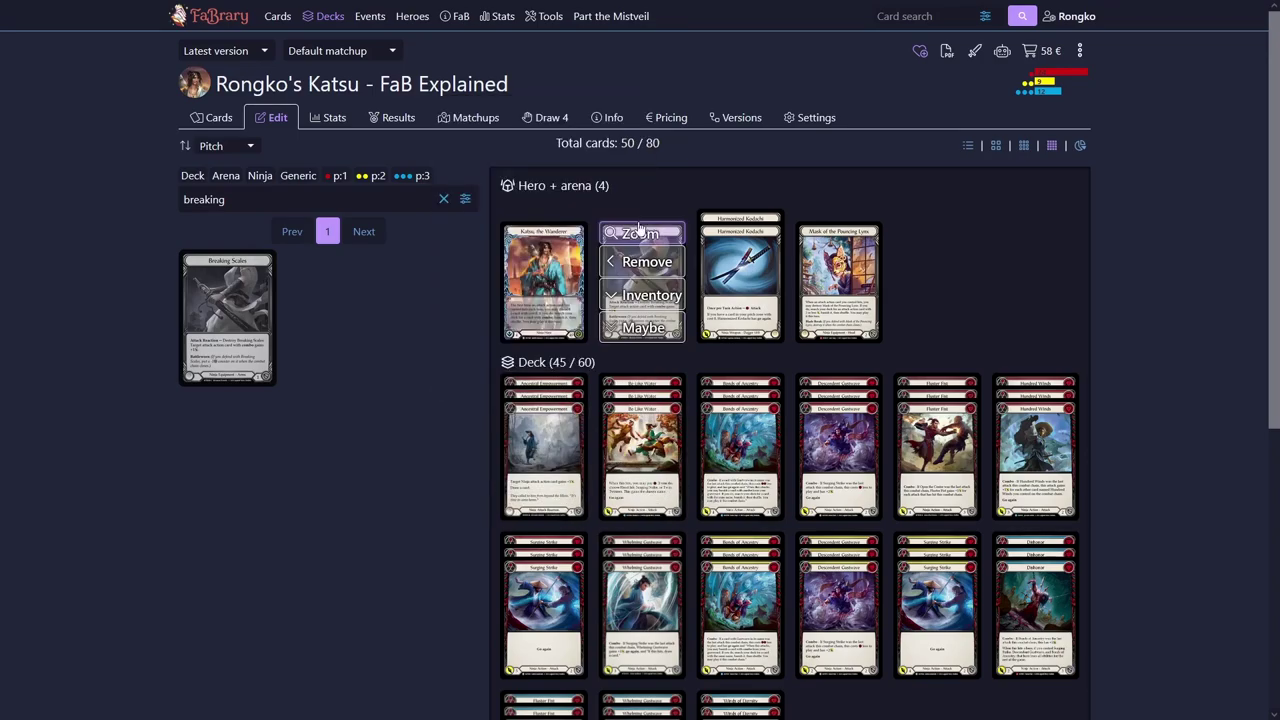
pyautogui.click(644, 232)
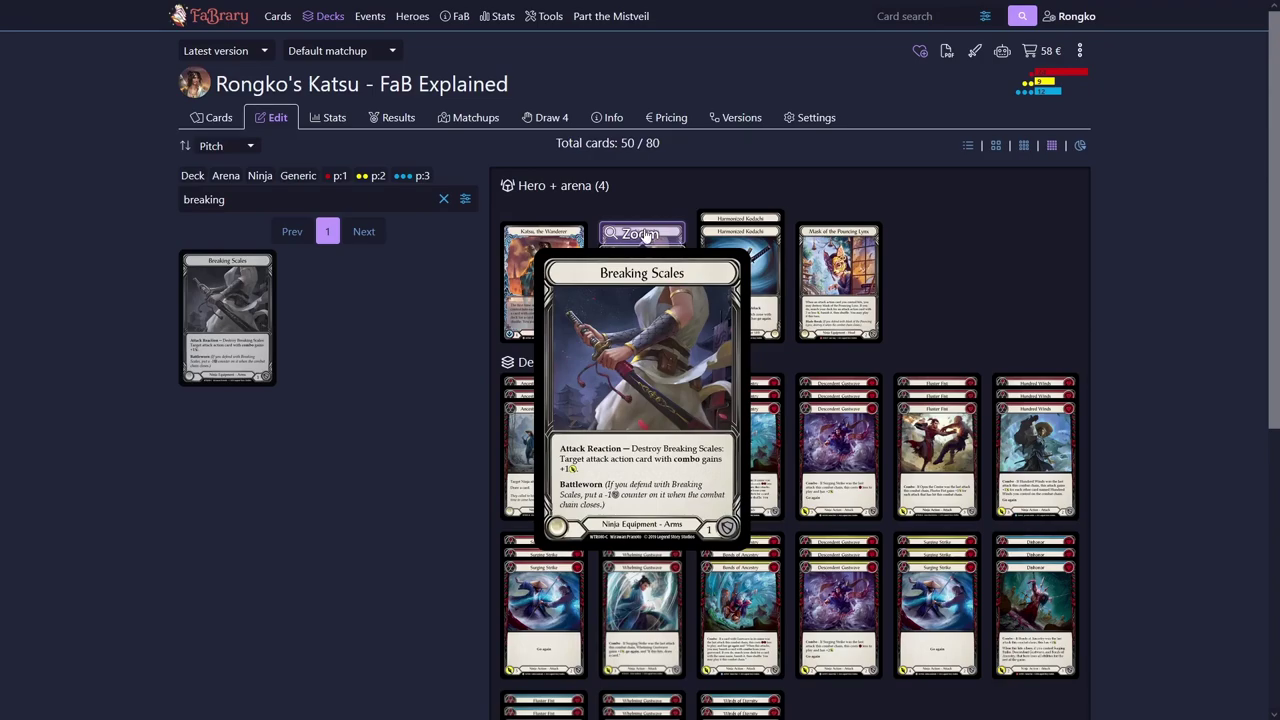
pyautogui.click(652, 572)
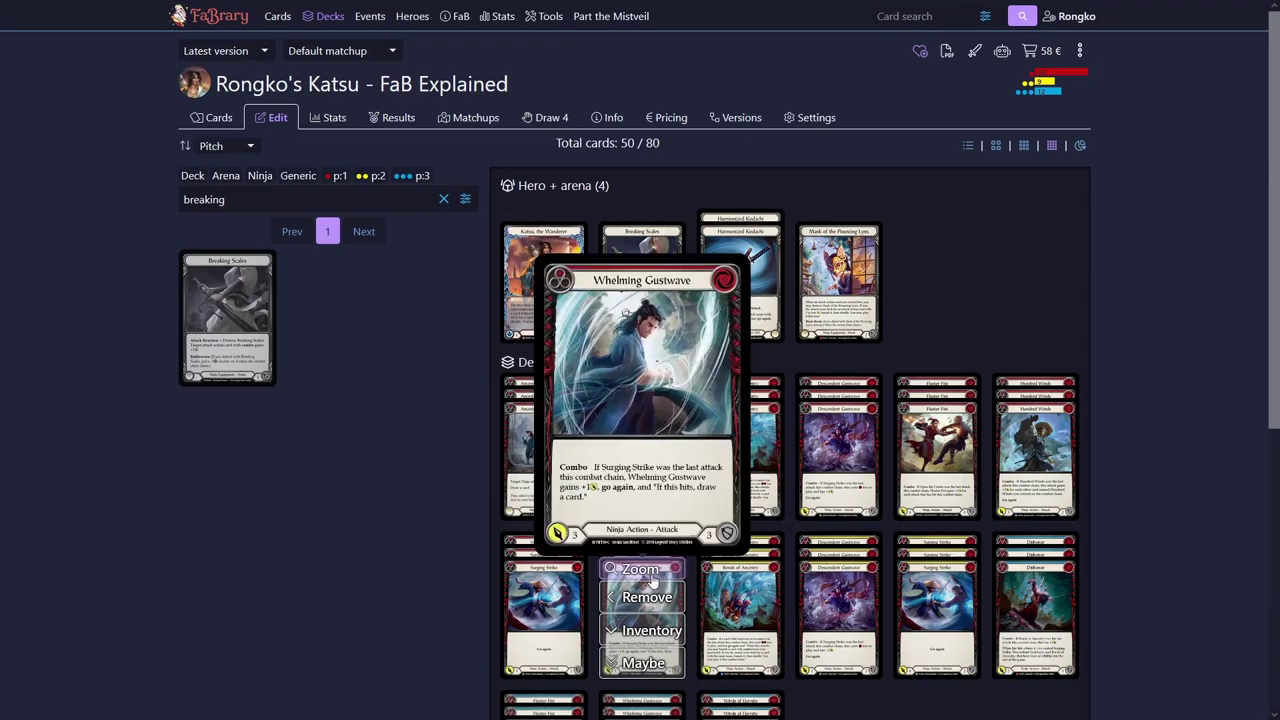
# Search the cards for "breeze" and add Breeze Rider Boots to the deck
pyautogui.click(300, 199)
pyautogui.hotkey('ctrl', 'a')
pyautogui.write('bree')
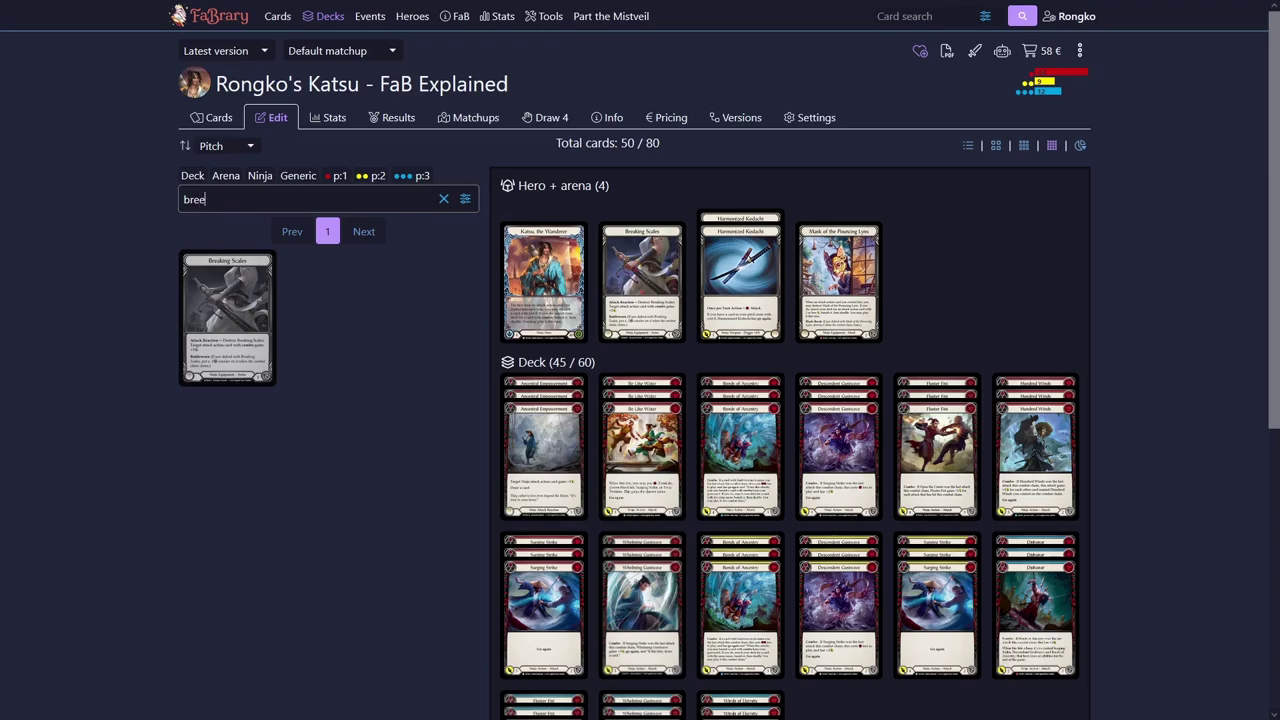
pyautogui.write('ze')
pyautogui.click(252, 263)
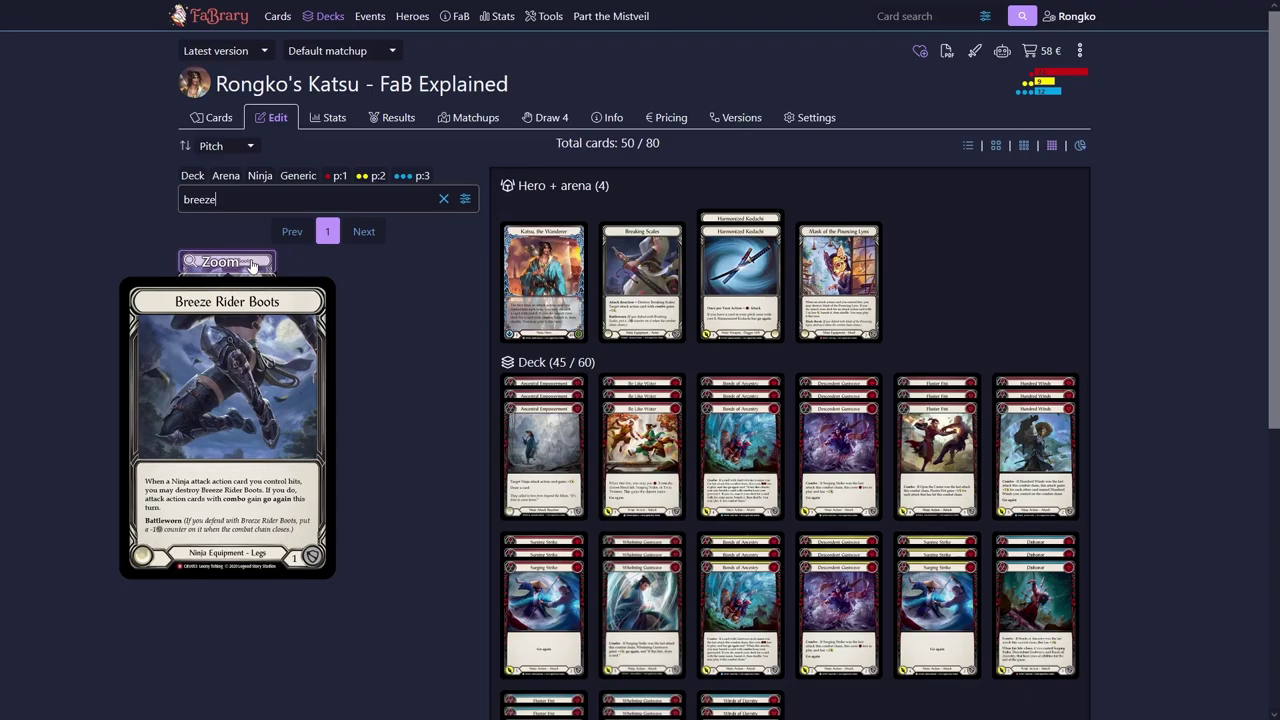
pyautogui.click(254, 289)
# Search for "tunic" to add Fyendal's Spring Tunic to the inventory, and for "hearte" to add Heartened Cross Strap to the deck
pyautogui.hotkey('ctrl', 'a')
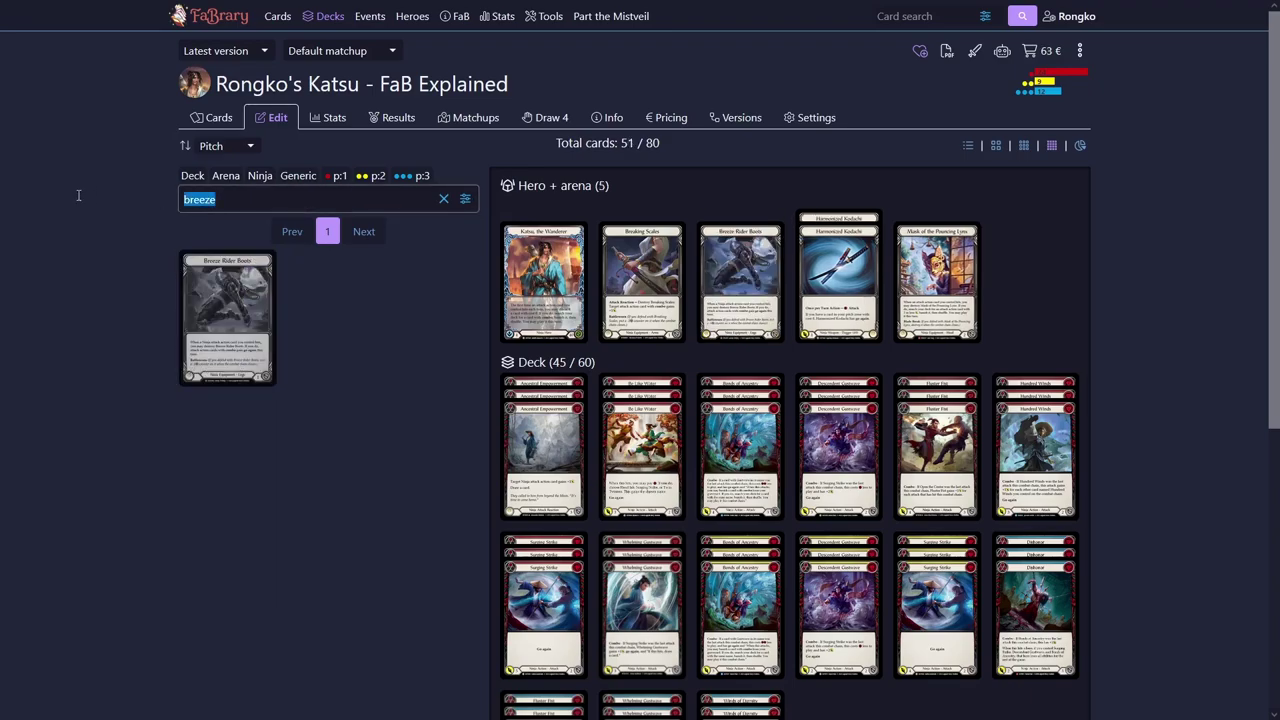
pyautogui.write('tunic')
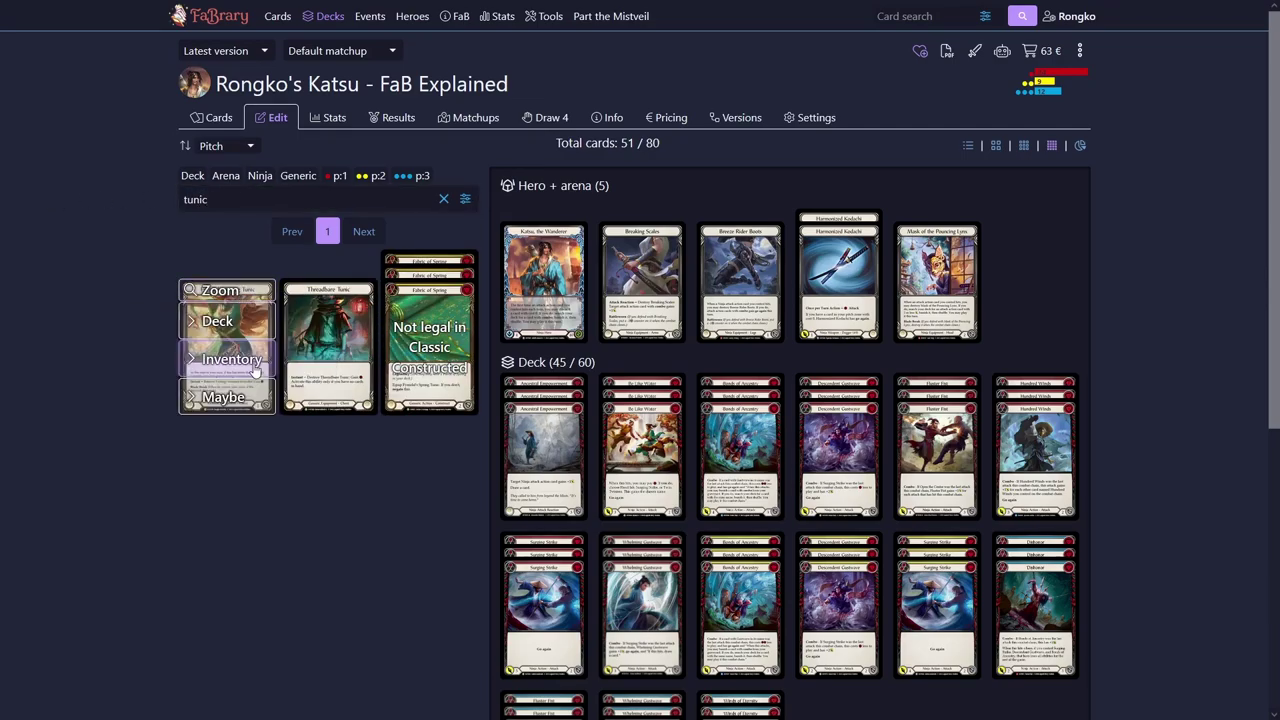
pyautogui.click(229, 195)
pyautogui.hotkey('ctrl', 'a')
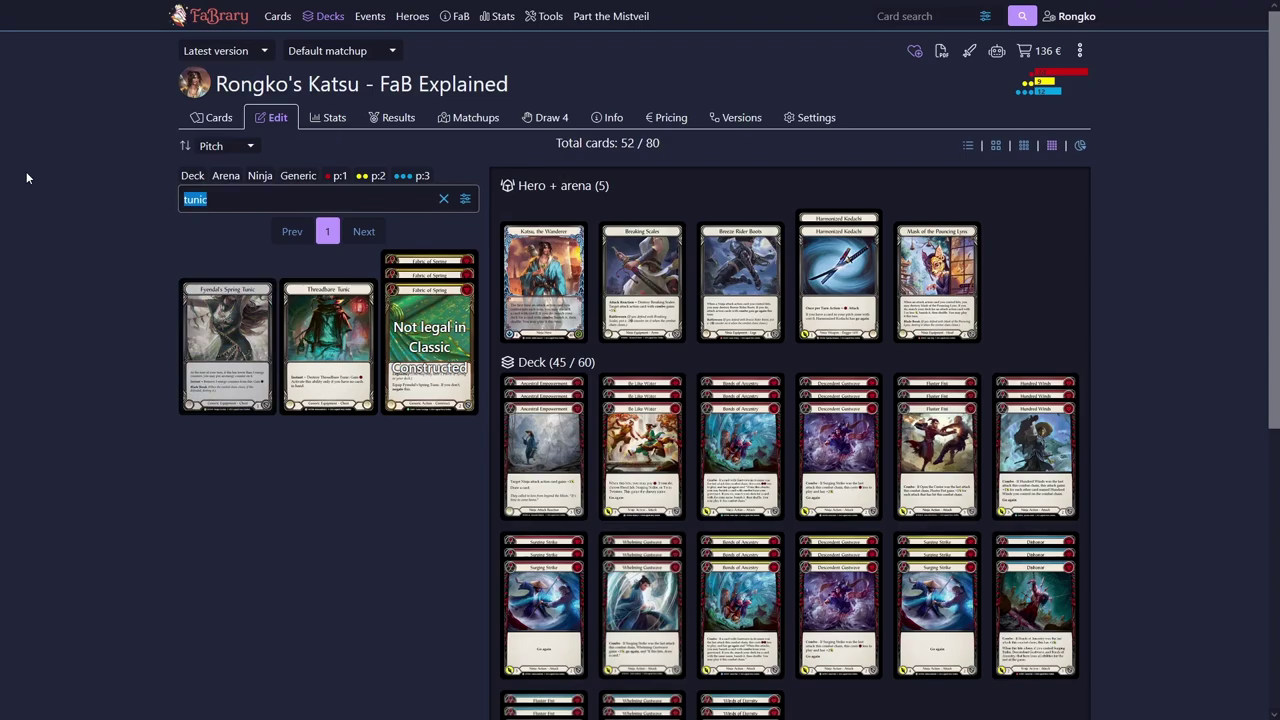
pyautogui.write('hearte')
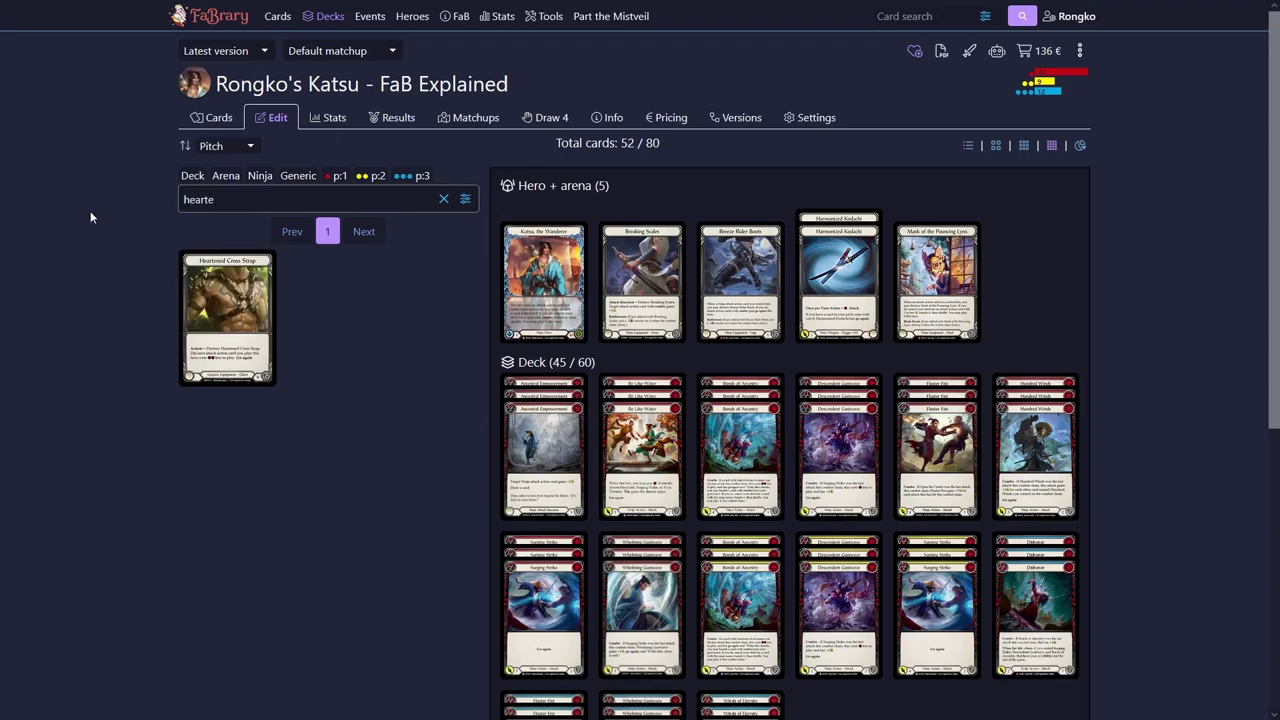
pyautogui.moveTo(240, 266)
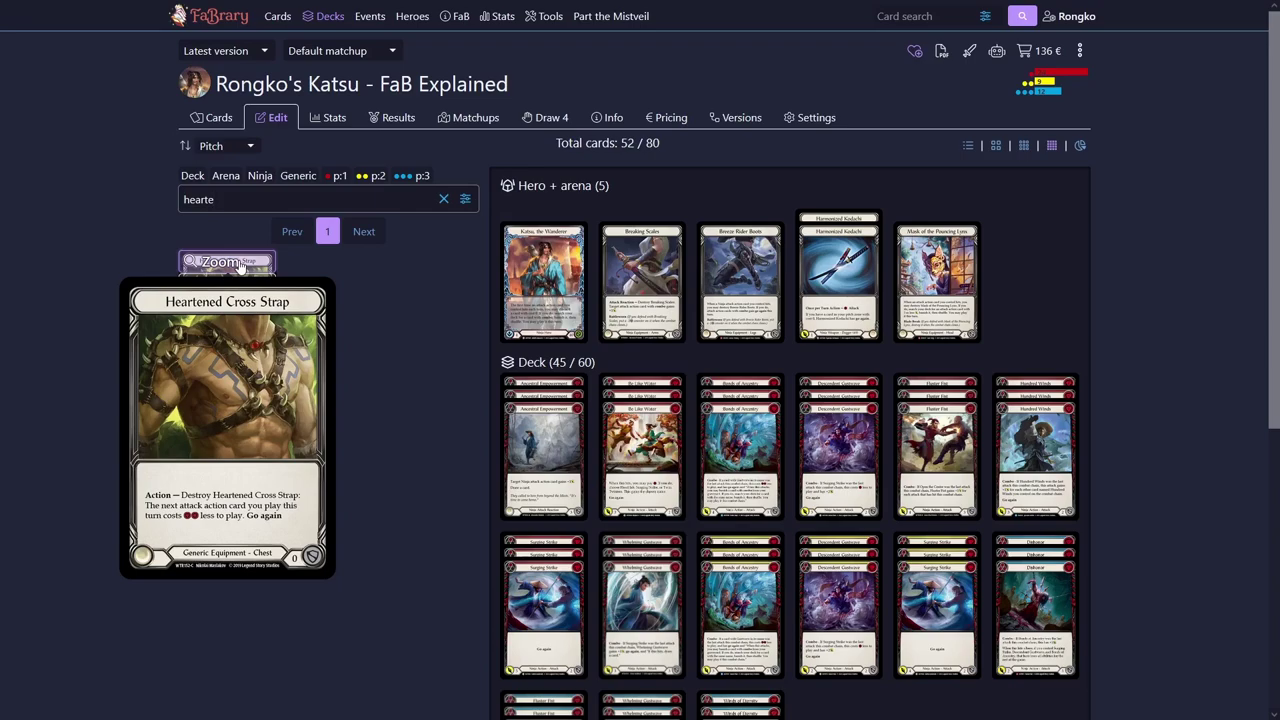
pyautogui.click(252, 290)
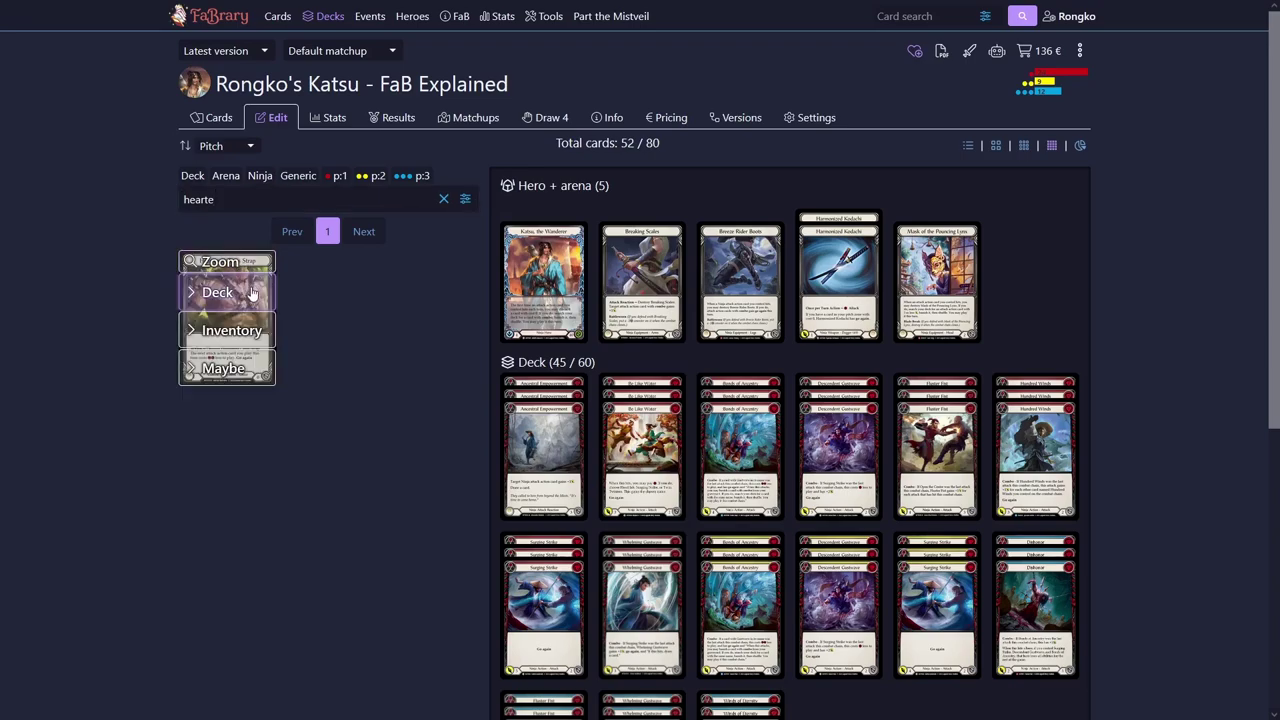
pyautogui.click(252, 291)
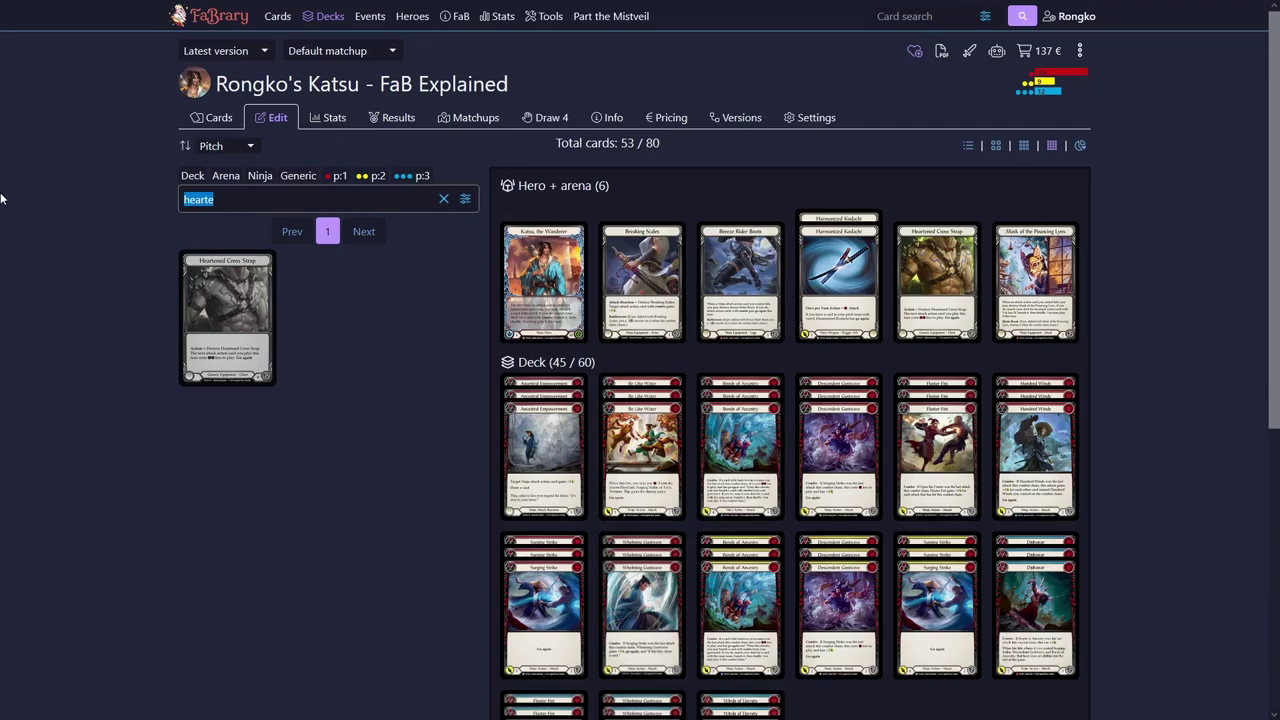
# Search the cards for "lantern" and add Arcane Lantern to the inventory
pyautogui.write('lantern')
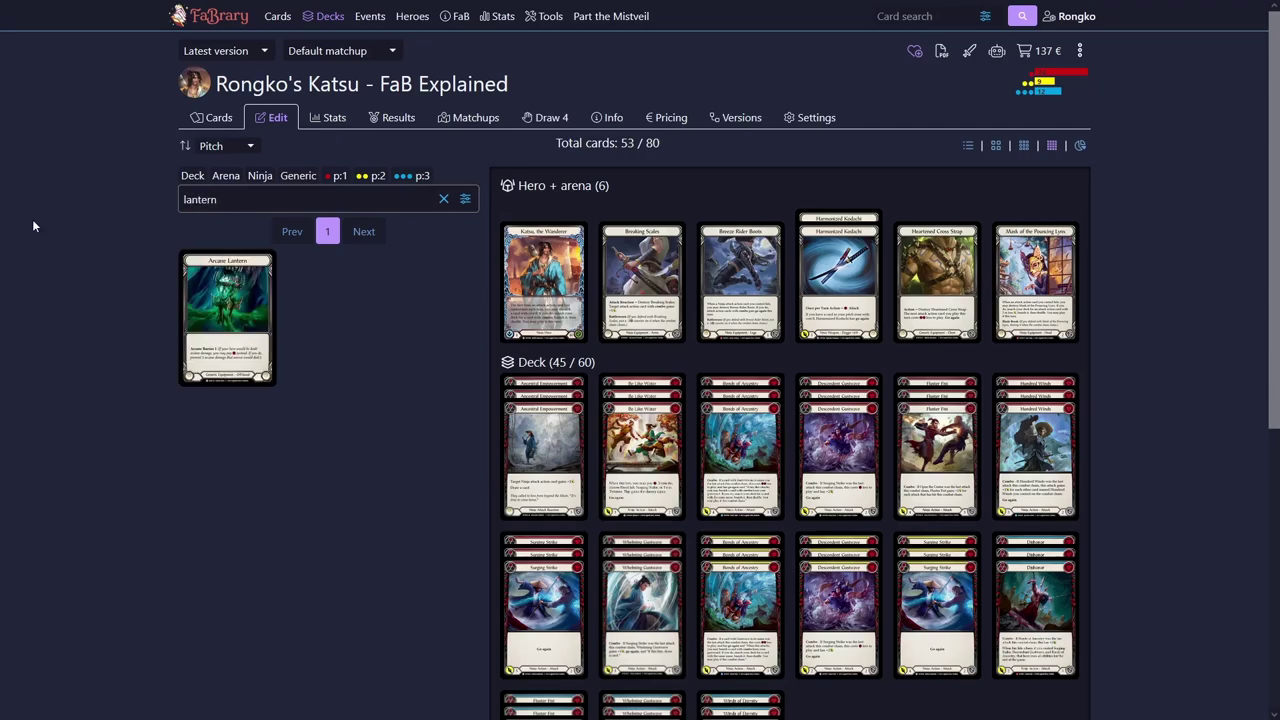
pyautogui.moveTo(256, 288)
pyautogui.click(245, 258)
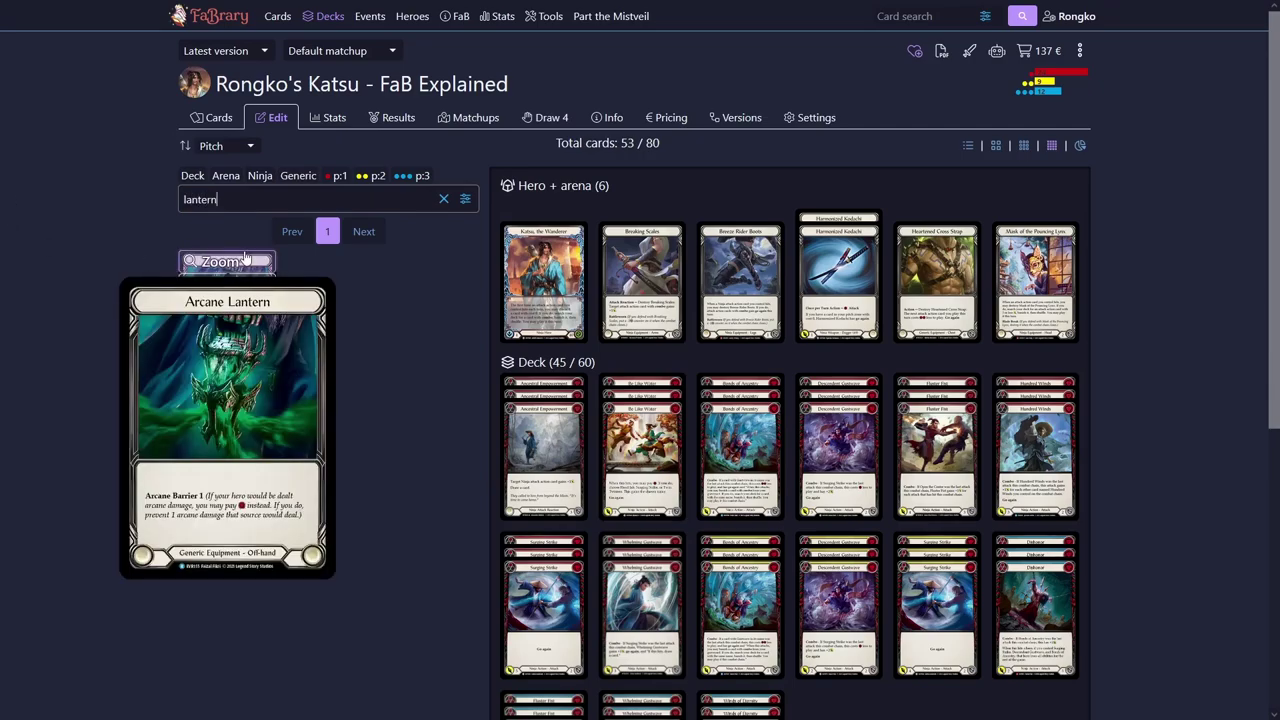
pyautogui.click(252, 292)
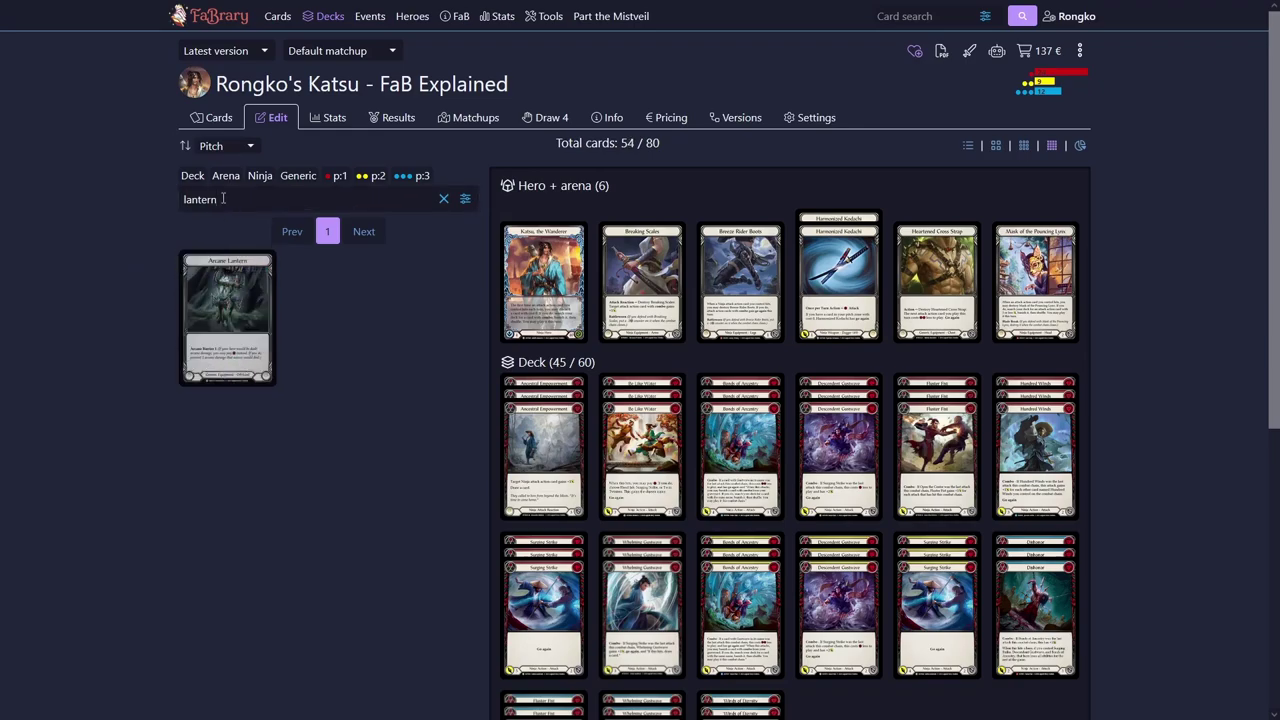
# Search the cards for "gloves" and add Nullrune Gloves to the inventory
pyautogui.click(223, 198)
pyautogui.write('glov')
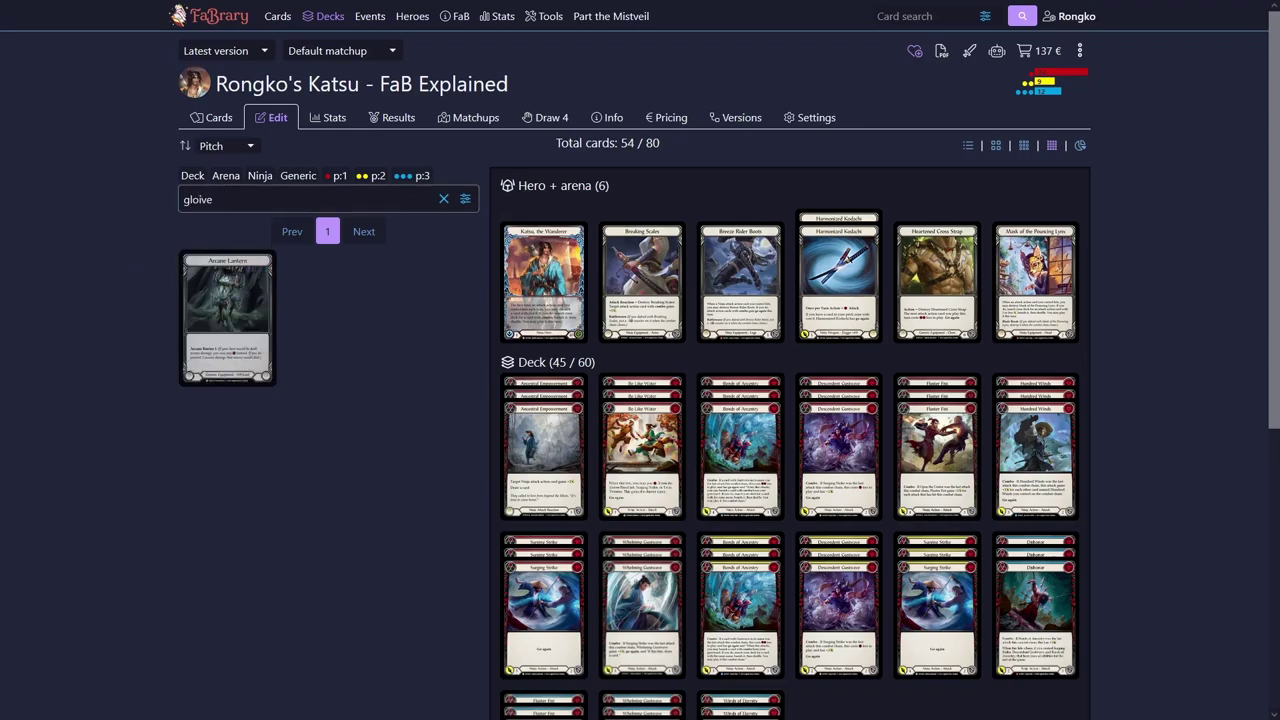
pyautogui.press('BackSpace')
pyautogui.write('ves')
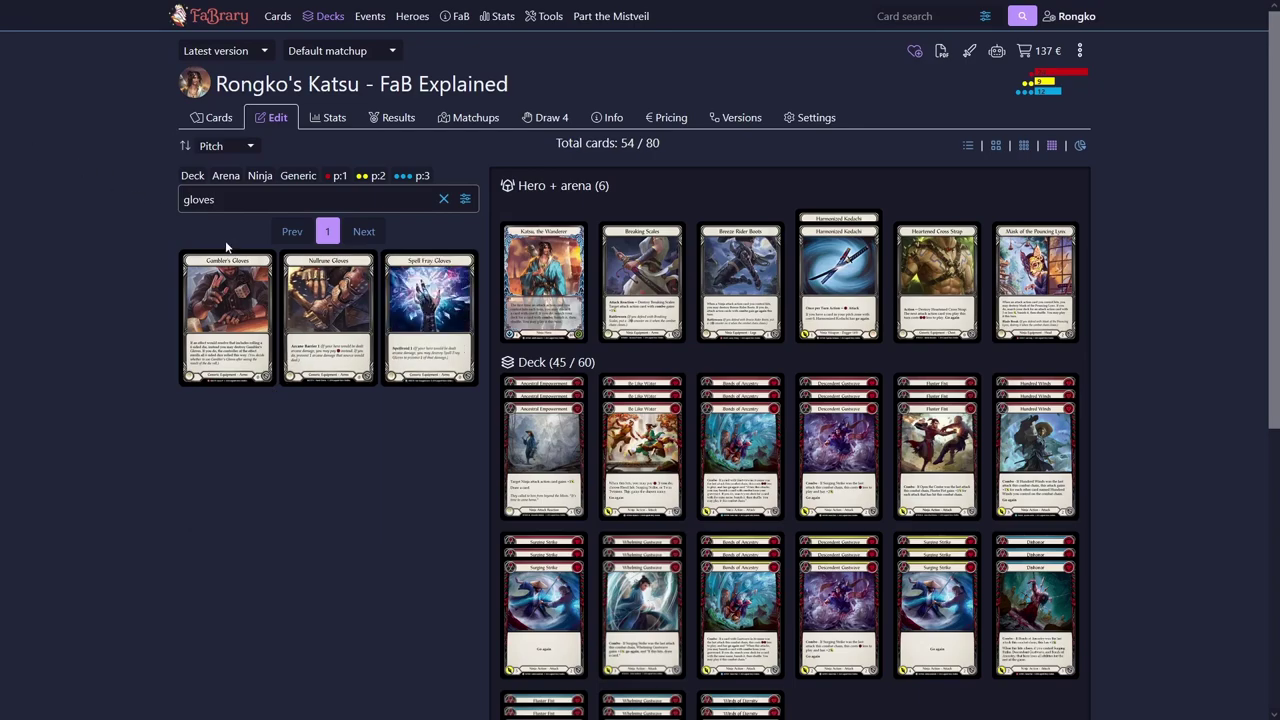
pyautogui.click(346, 343)
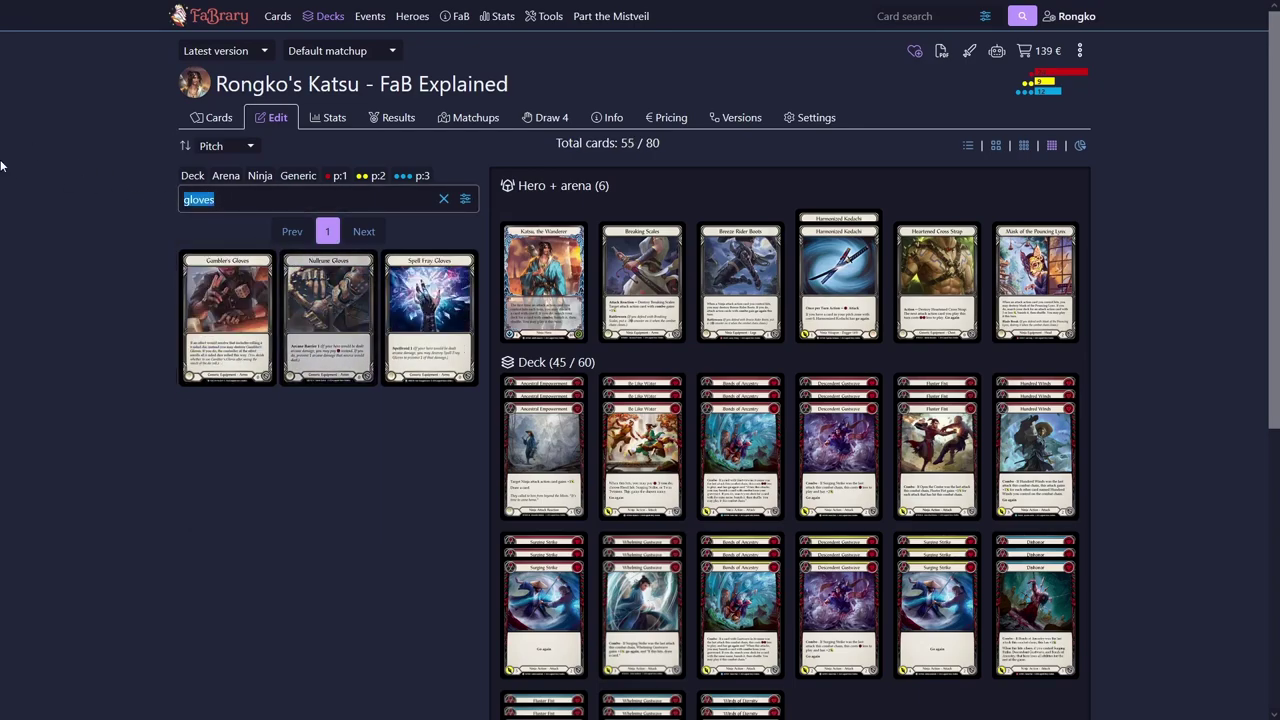
# Search the cards for "tide fl" and add Tide Flippers to the inventory
pyautogui.write('tide fl')
pyautogui.moveTo(237, 369)
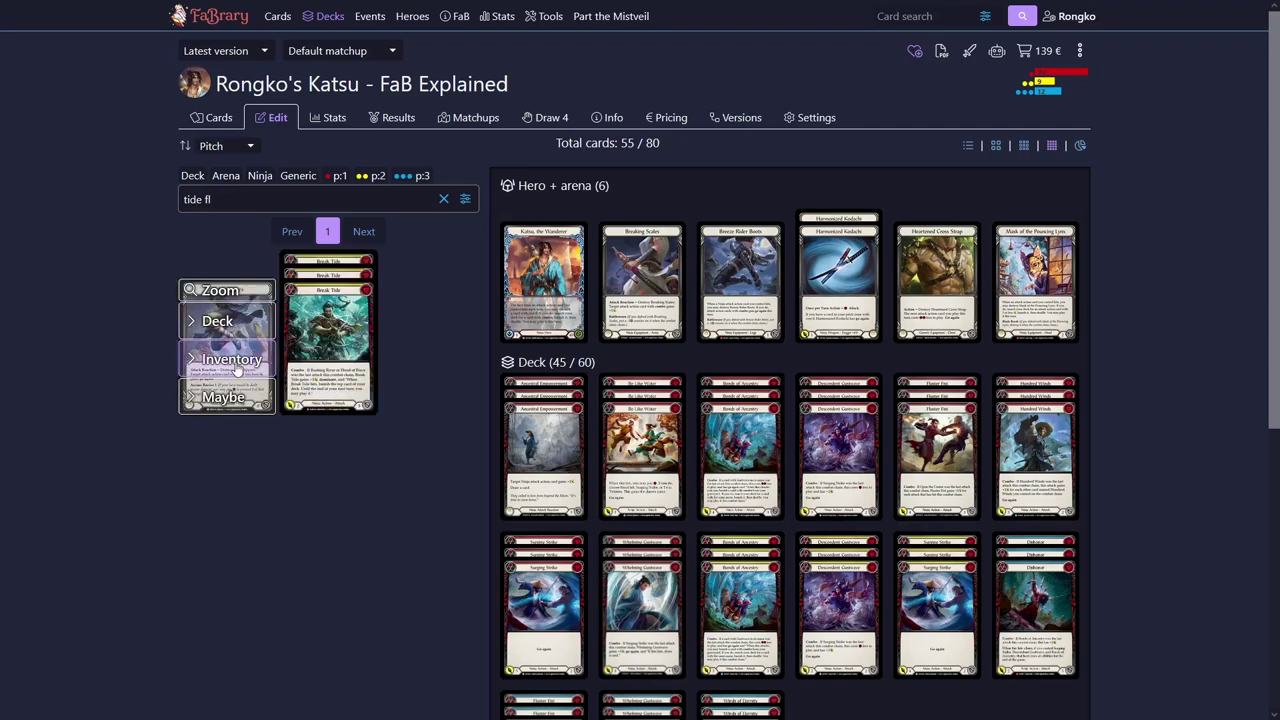
pyautogui.click(237, 368)
# Read the enlarged previews of Nullrune Gloves and Arcane Lantern in the inventory, and look back over the deck
pyautogui.scroll(-5, 250, 354)
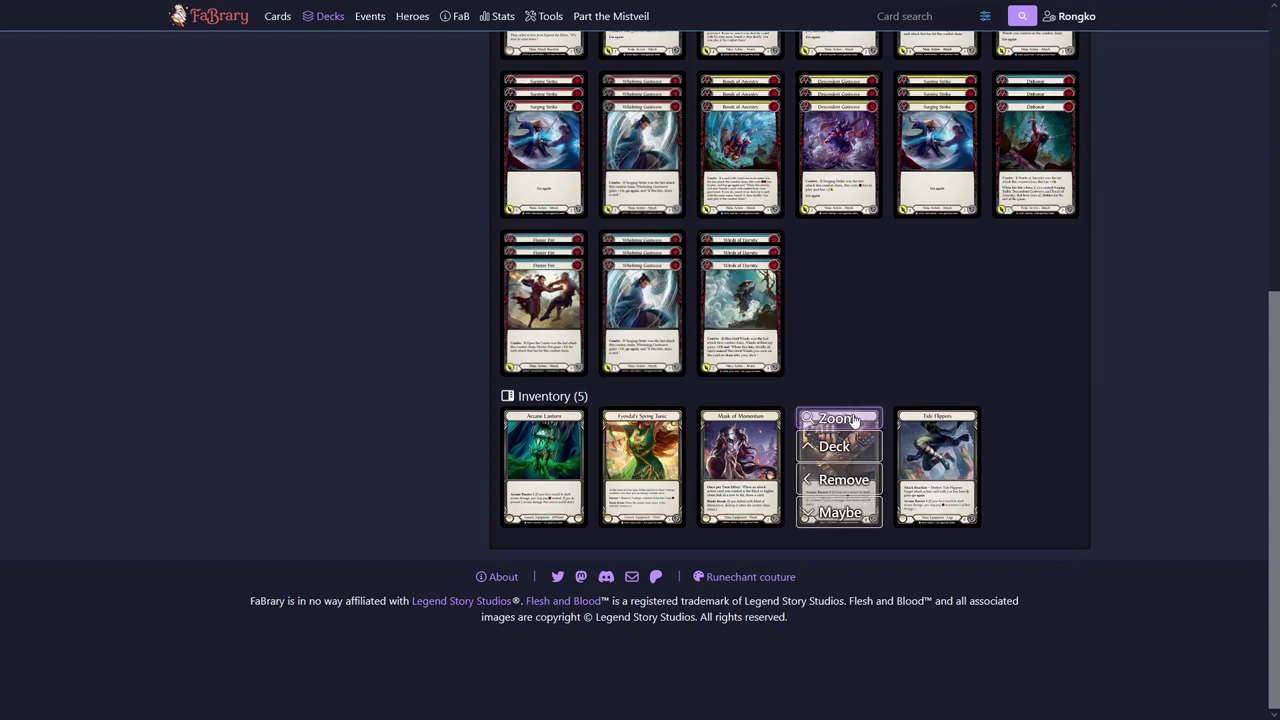
pyautogui.moveTo(855, 421)
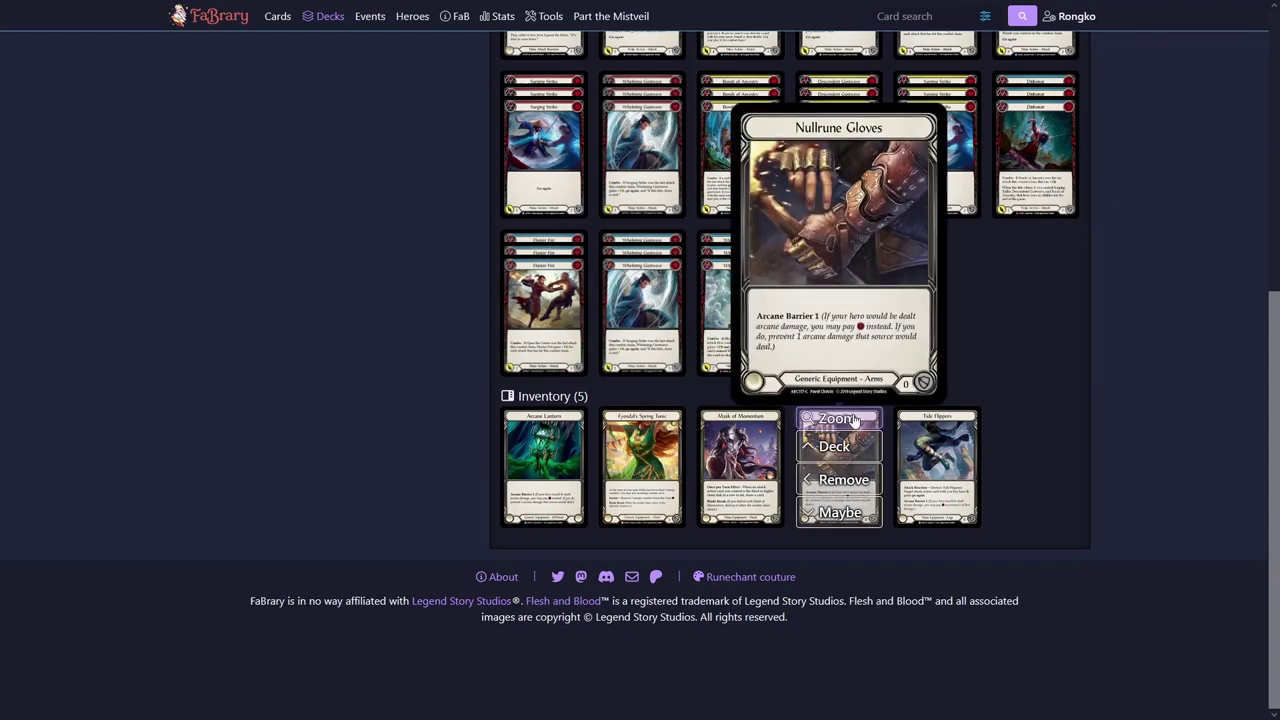
pyautogui.moveTo(548, 425)
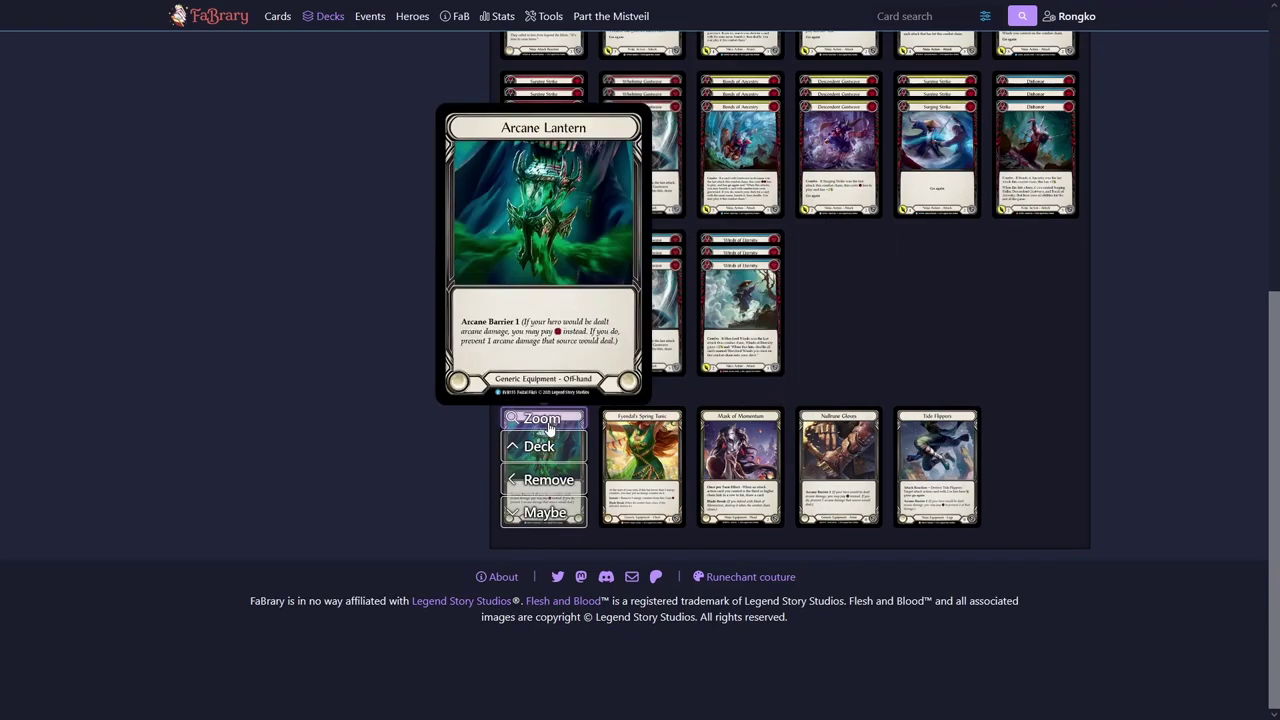
pyautogui.scroll(5, 354, 425)
pyautogui.scroll(-1, 354, 425)
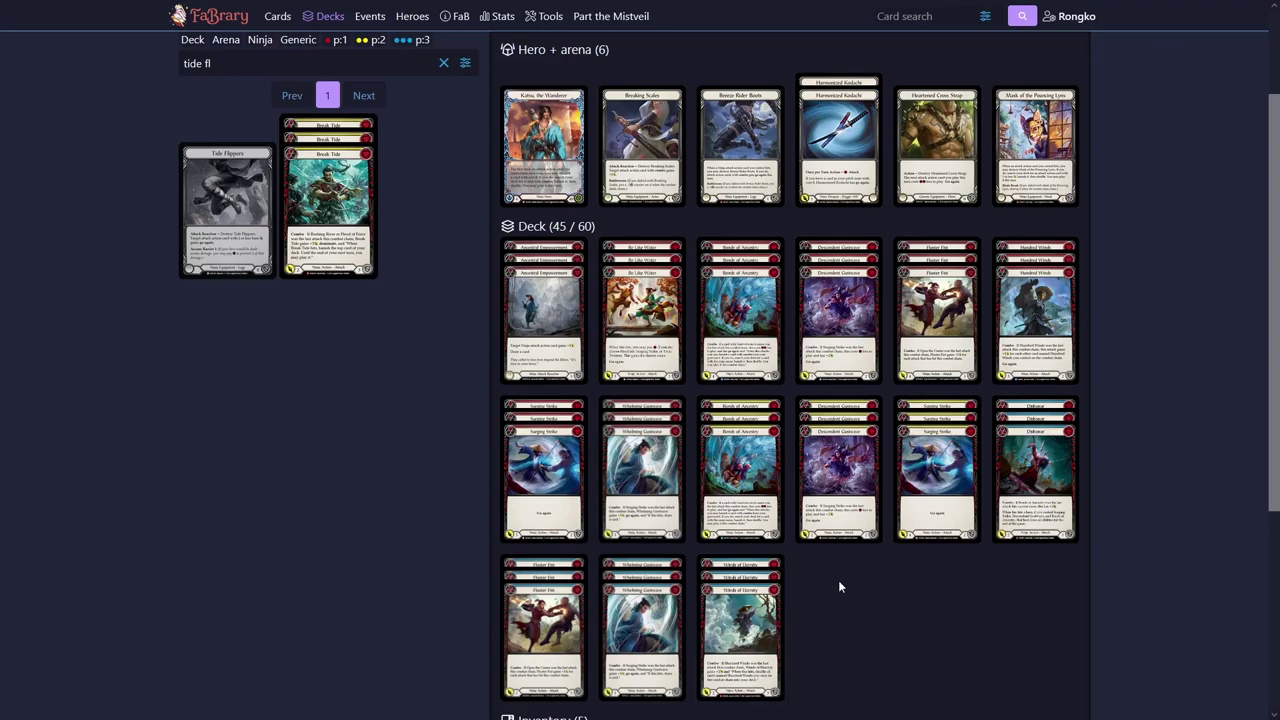
# Search the cards for "command" and add three copies of Command and Conquer to the inventory
pyautogui.click(444, 63)
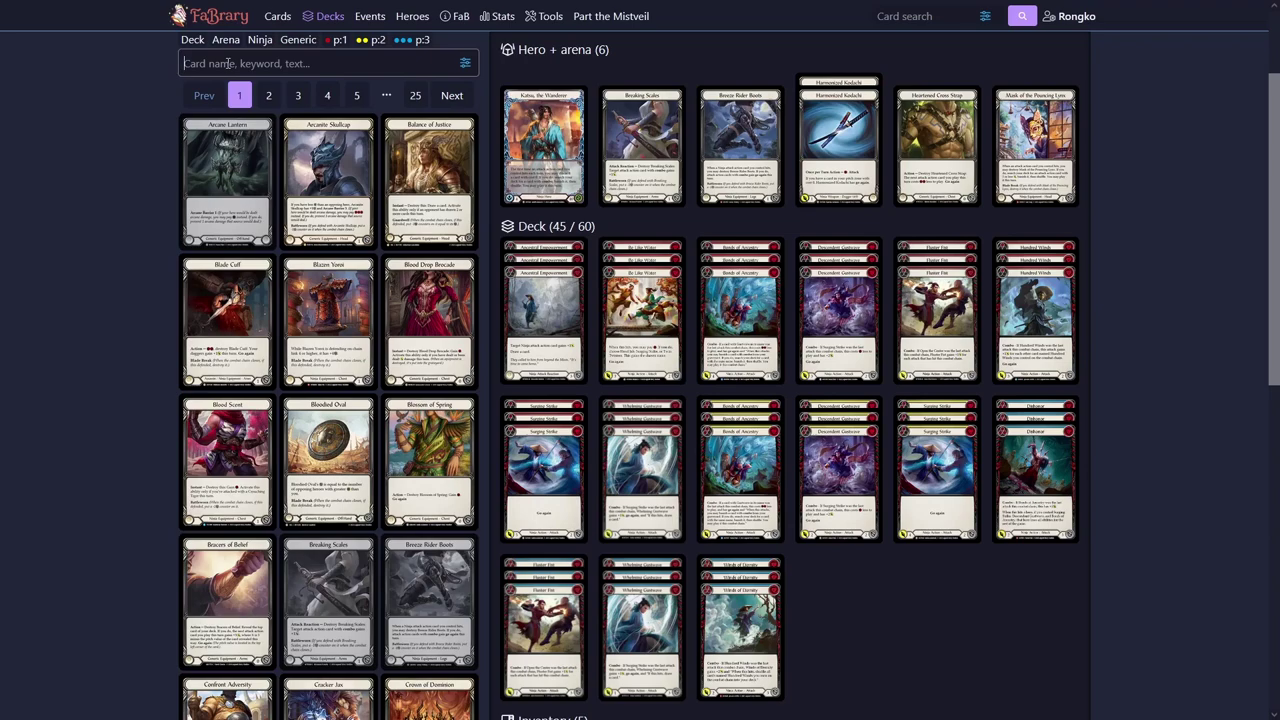
pyautogui.write('command')
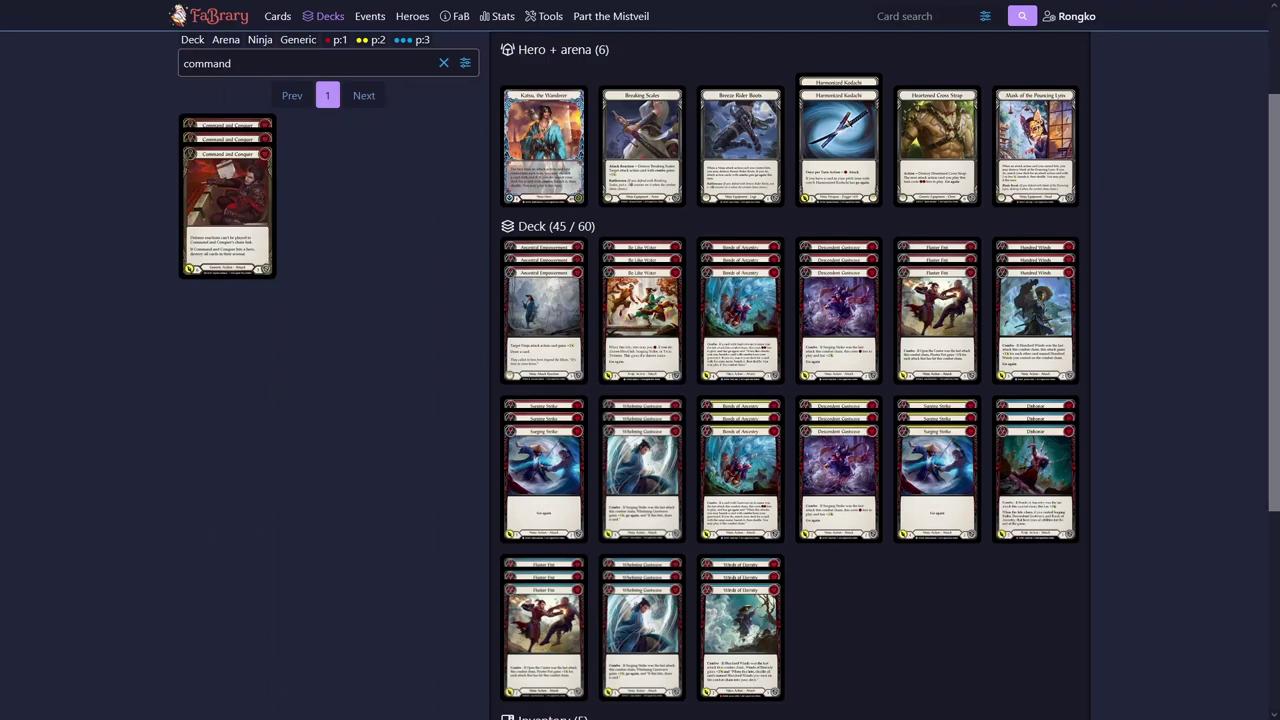
pyautogui.moveTo(251, 158)
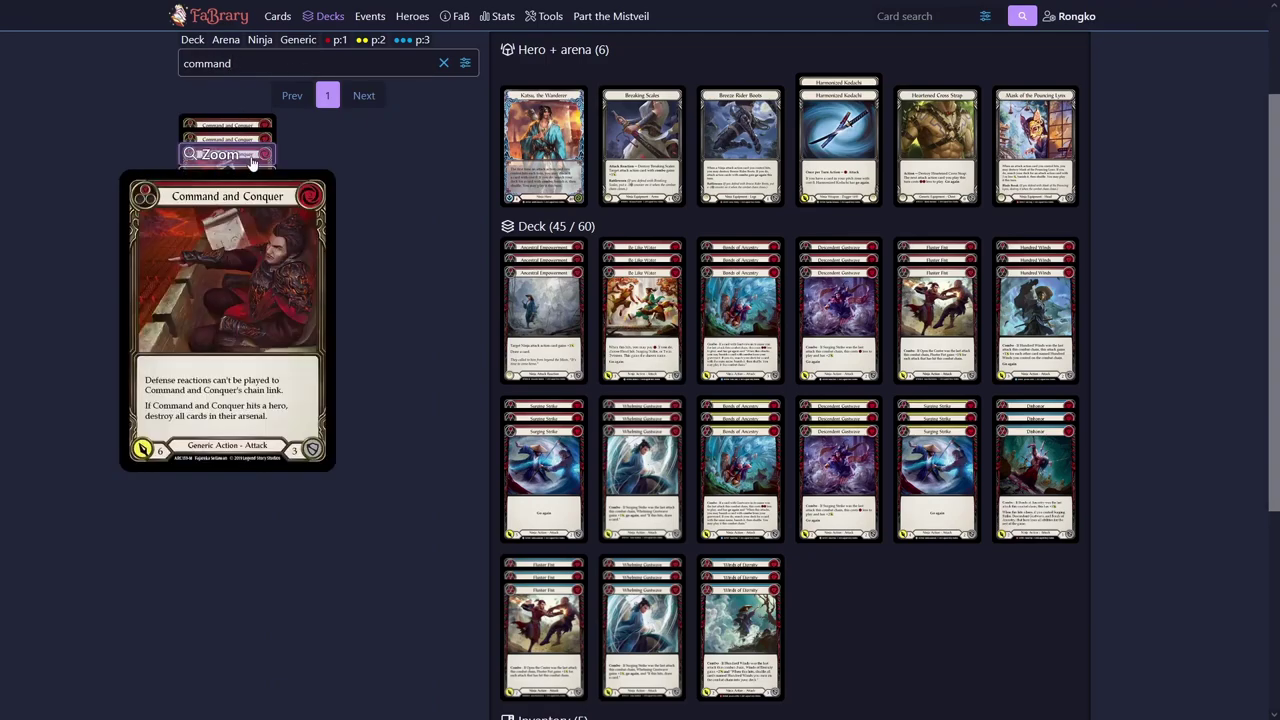
pyautogui.click(242, 228)
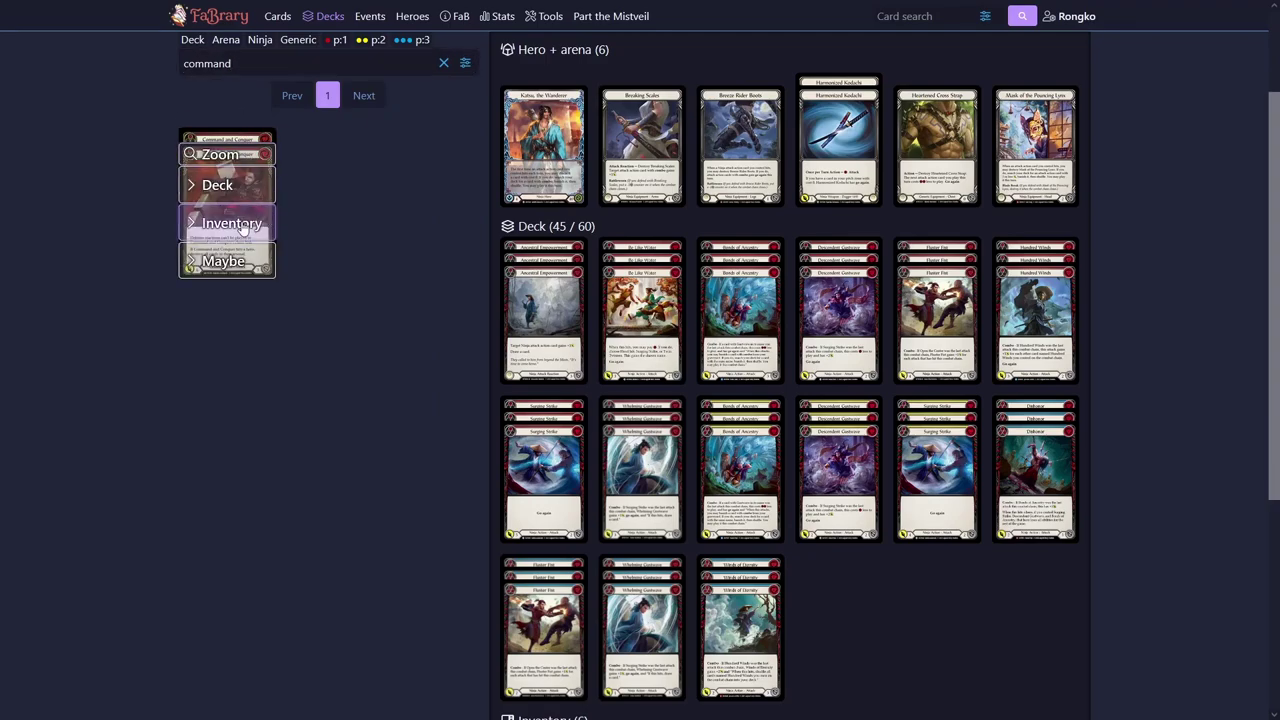
# Search the cards for "amnesia" and "humble" and read the enlarged previews of Amnesia and the red Humble
pyautogui.doubleClick(242, 58)
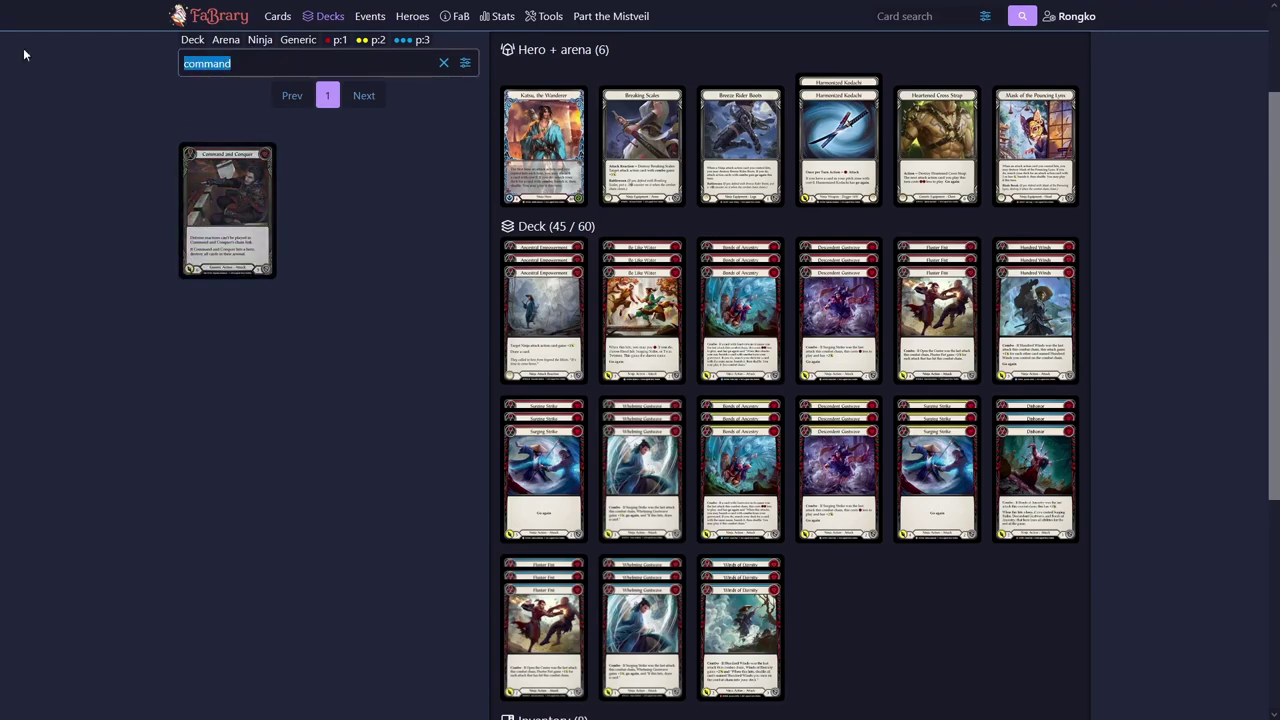
pyautogui.write('nesia')
pyautogui.moveTo(235, 157)
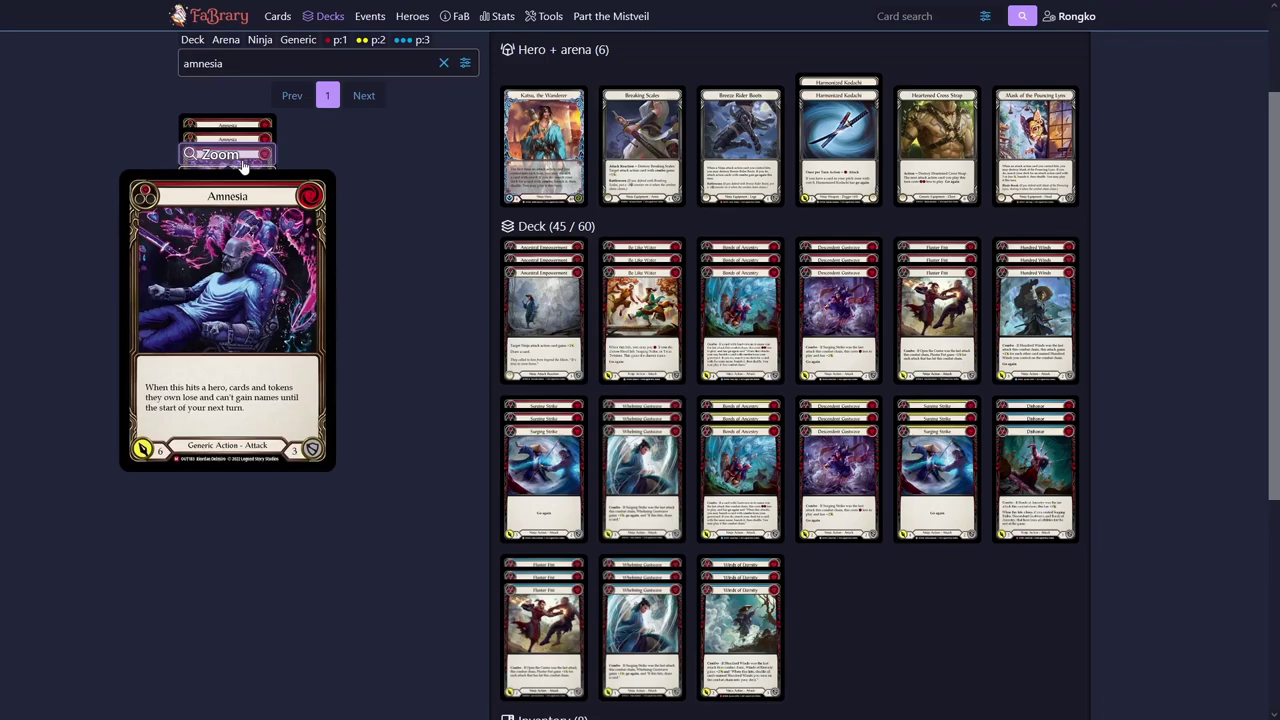
pyautogui.hotkey('ctrl', 'a')
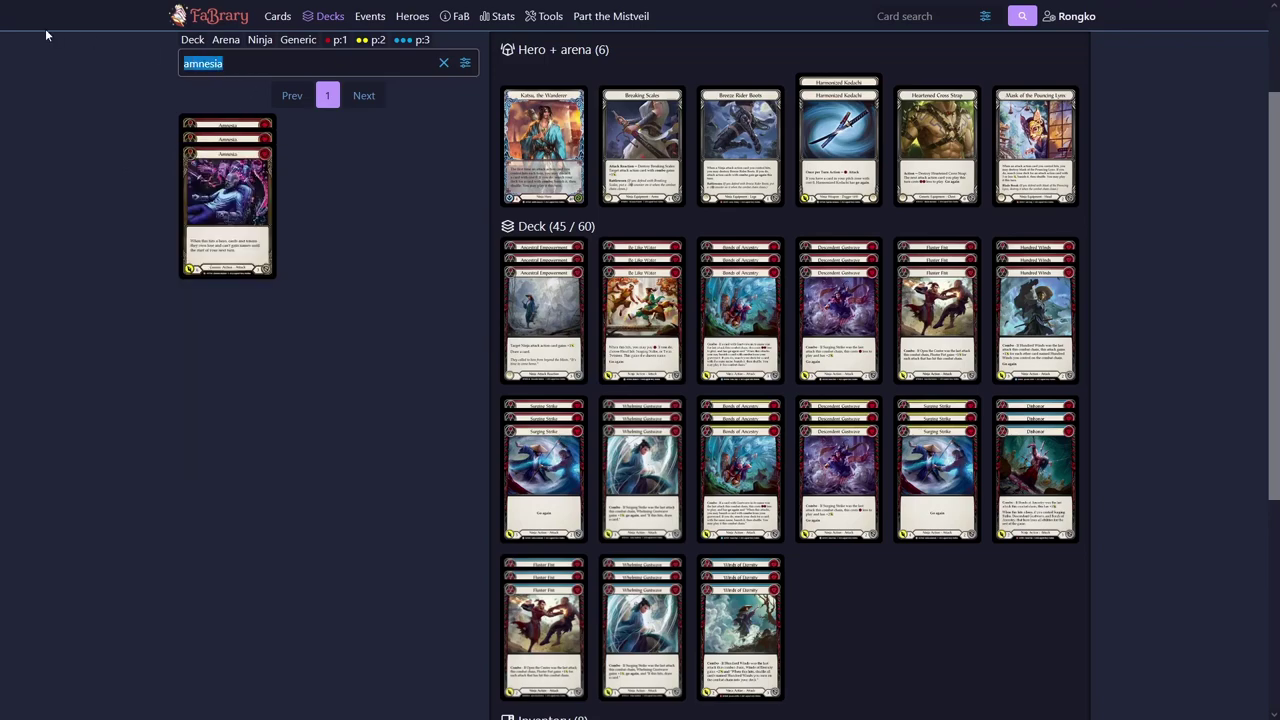
pyautogui.write('humble')
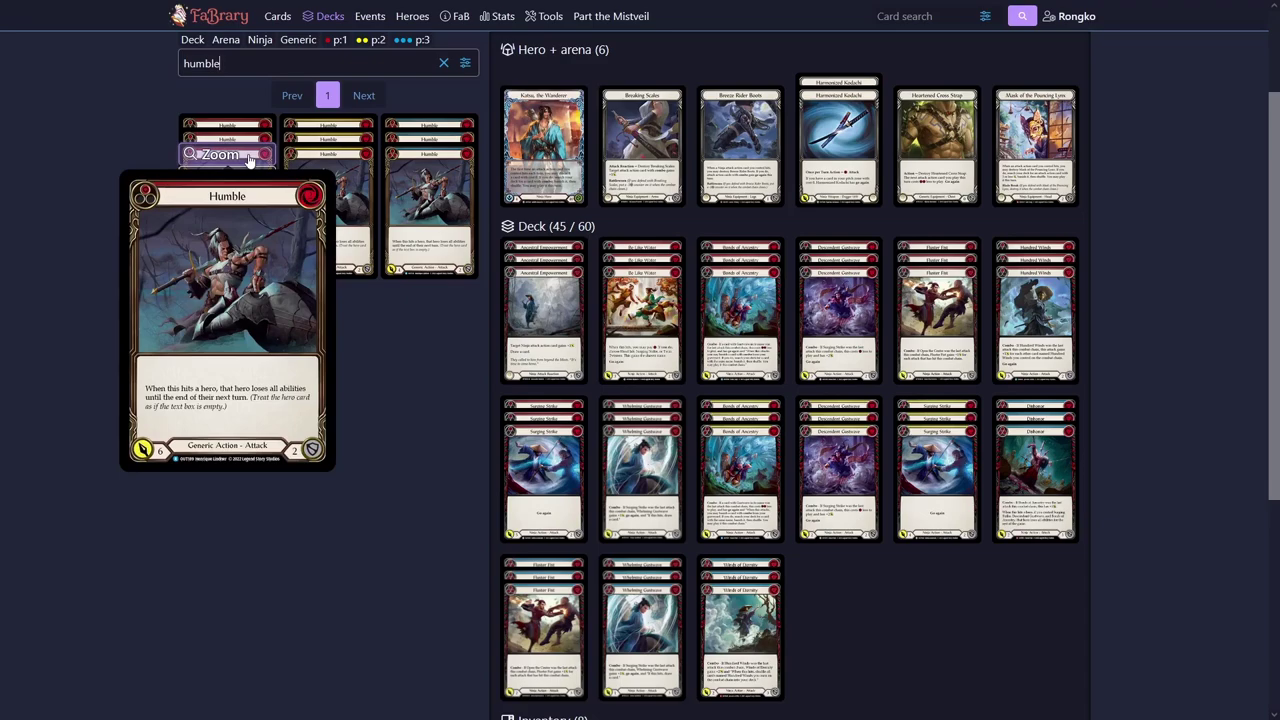
pyautogui.hotkey('ctrl', 'a')
pyautogui.press('BackSpace')
pyautogui.write('dere')
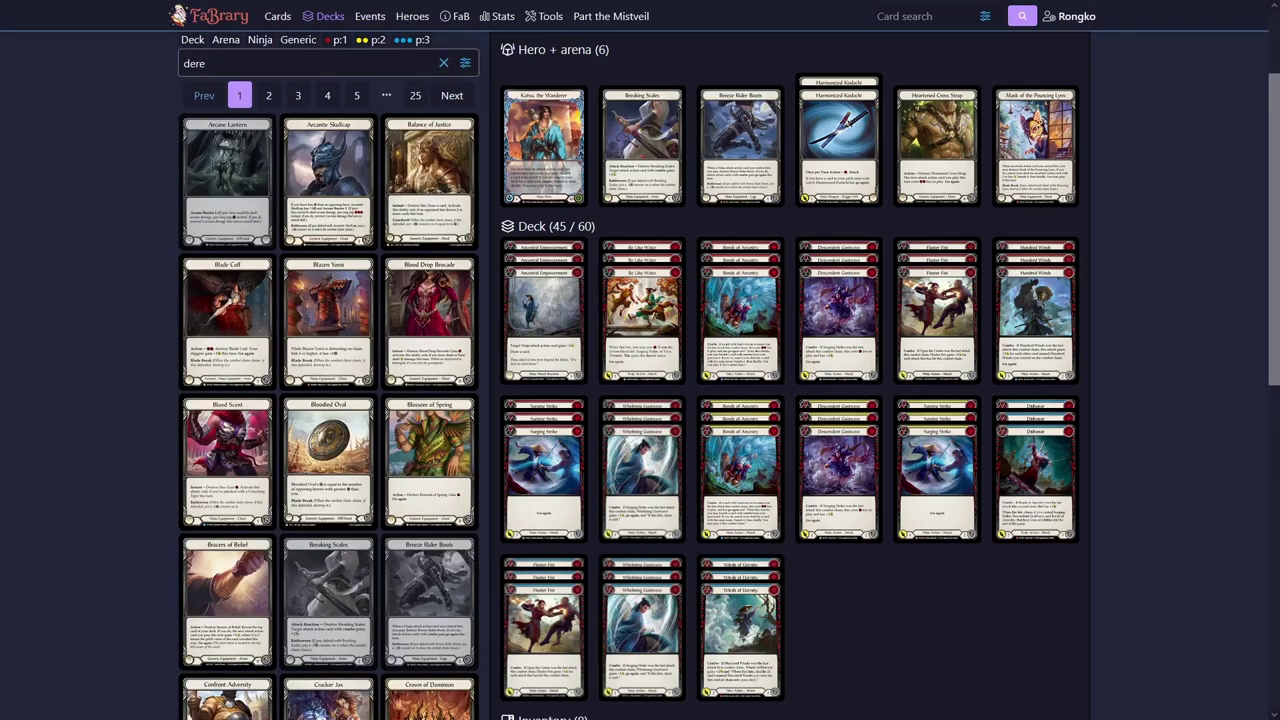
pyautogui.write('acts')
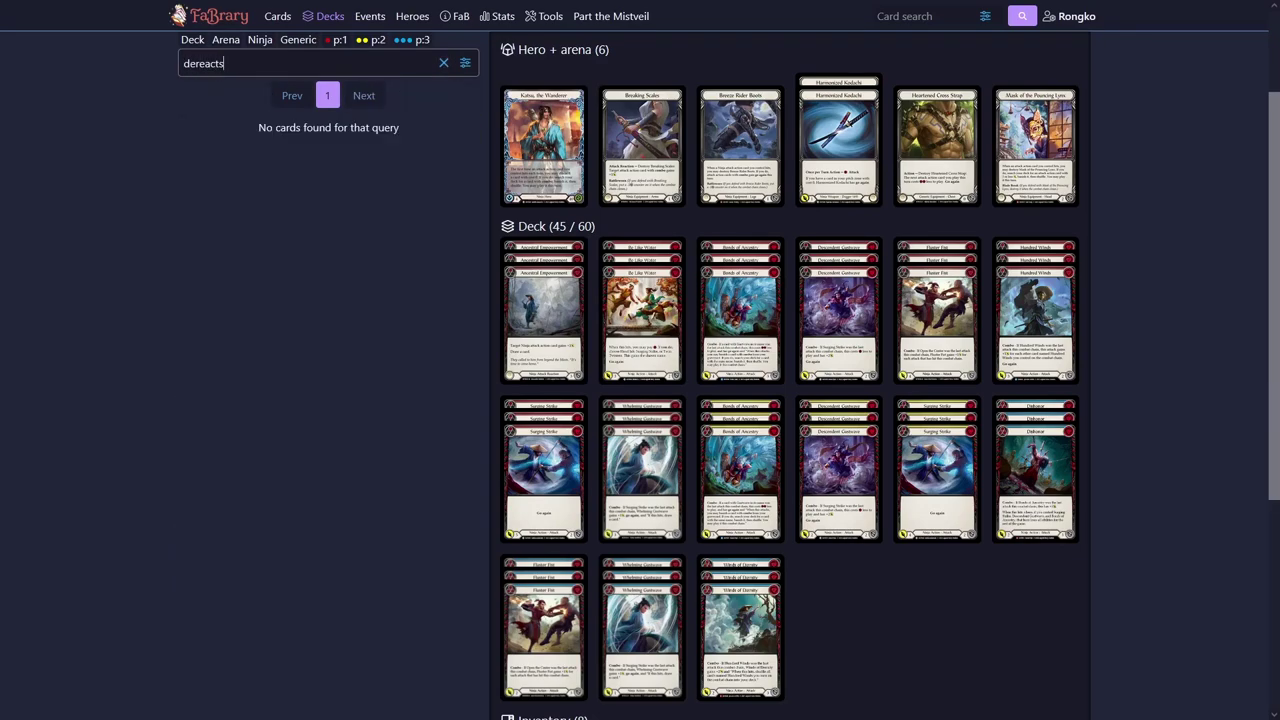
pyautogui.press('BackSpace')
pyautogui.press('BackSpace')
pyautogui.press('BackSpace')
pyautogui.press('BackSpace')
pyautogui.press('BackSpace')
pyautogui.press('BackSpace')
pyautogui.press('BackSpace')
pyautogui.press('BackSpace')
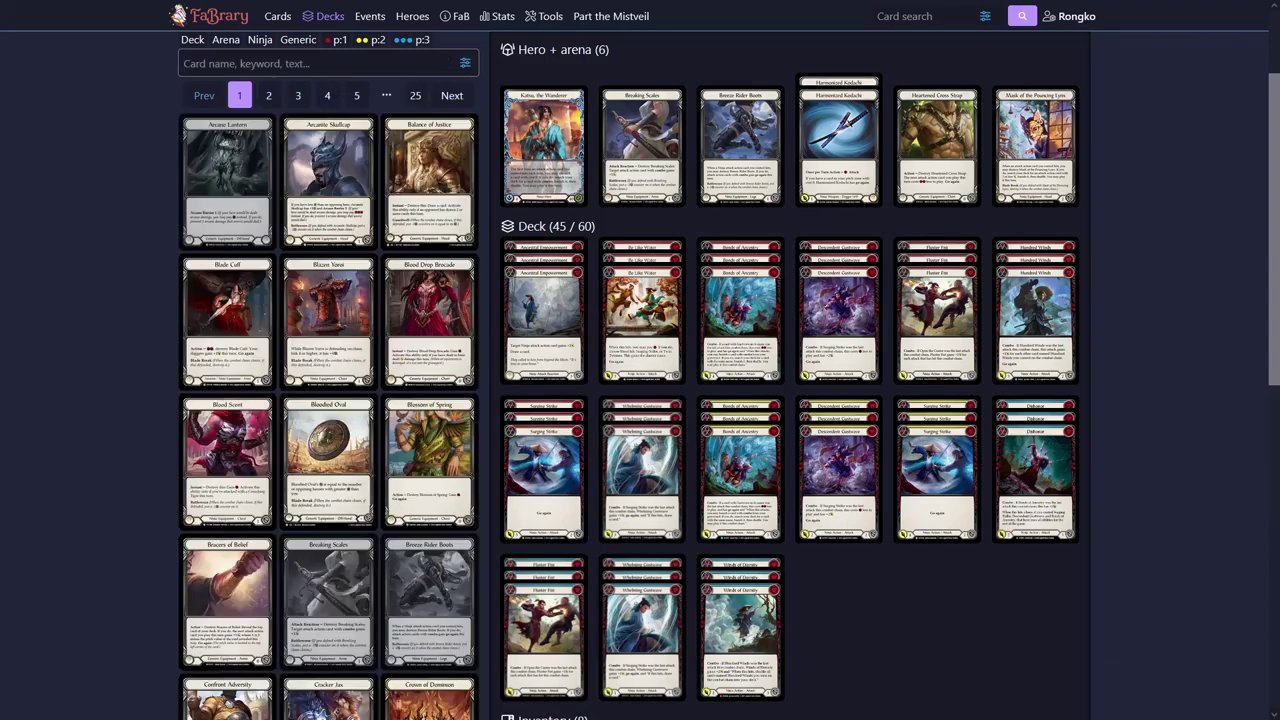
# Search the cards for "sink" and add three copies of the red Sink Below to the inventory
pyautogui.write('sink')
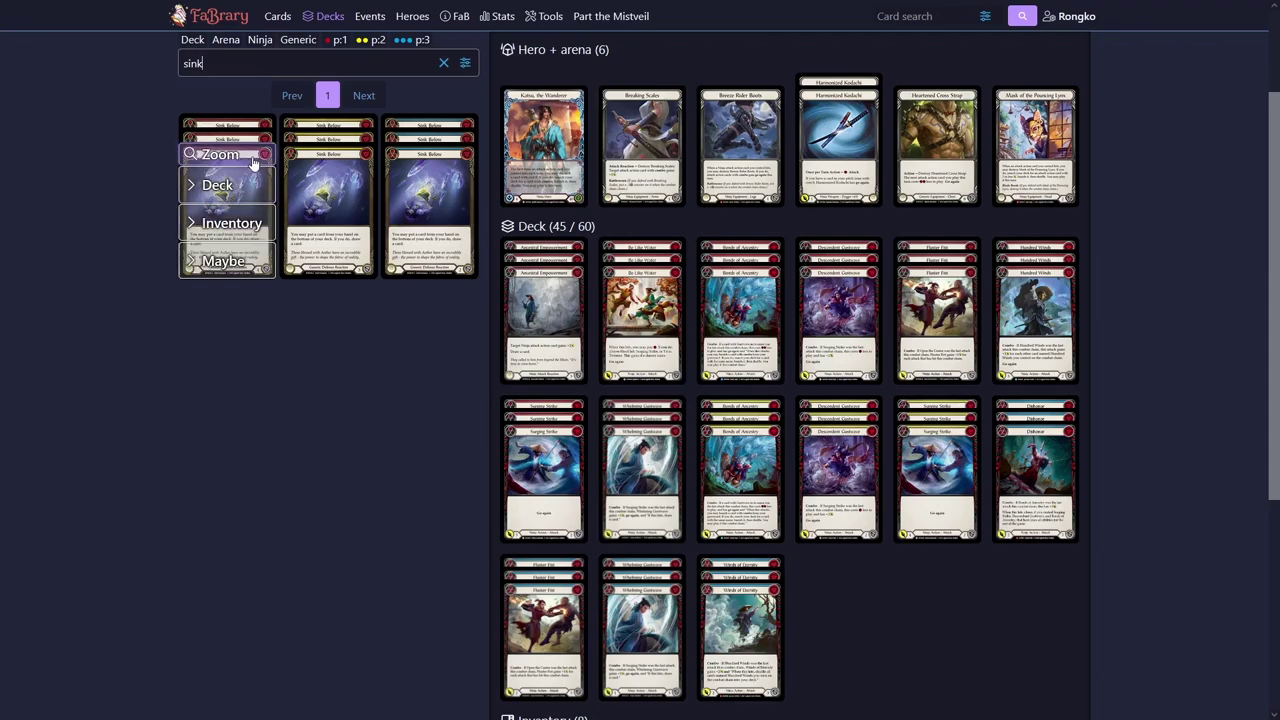
pyautogui.click(254, 158)
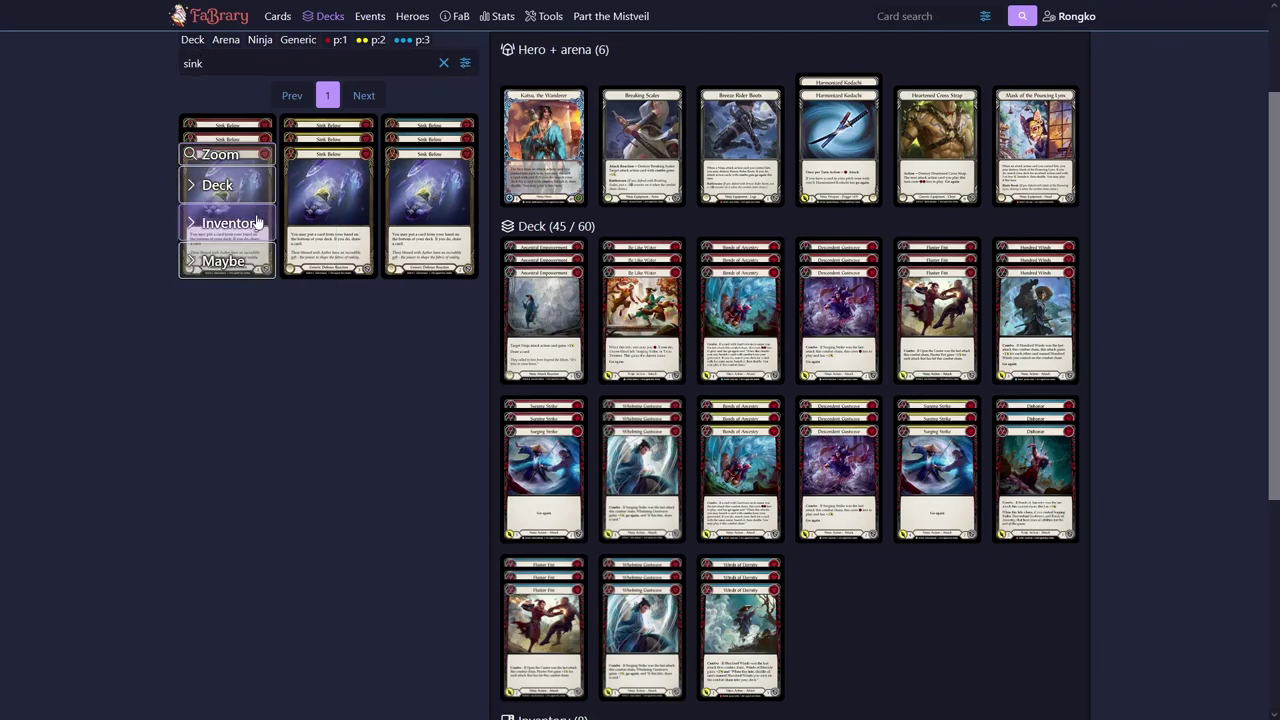
pyautogui.click(257, 222)
pyautogui.click(257, 222)
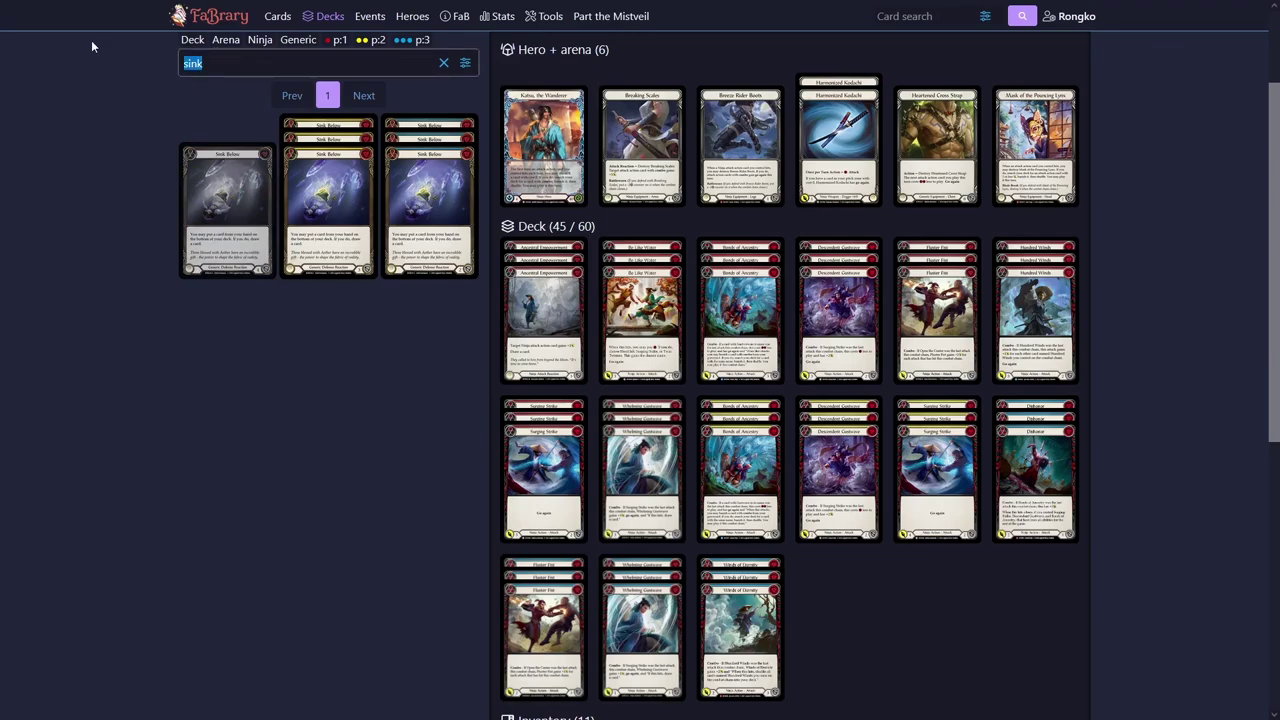
# Search the cards for "flic" to view Flic Flak, and search "reinfor" to add two red Reinforce the Line copies to the inventory
pyautogui.write('flic')
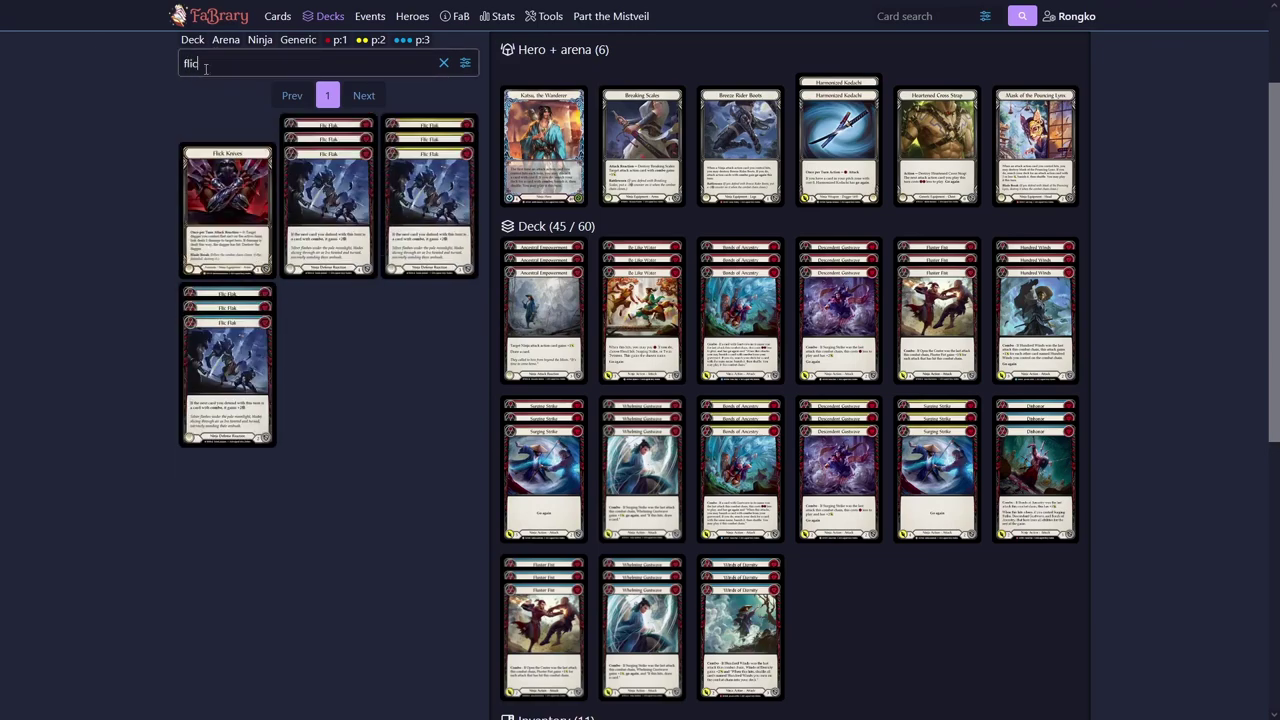
pyautogui.moveTo(341, 165)
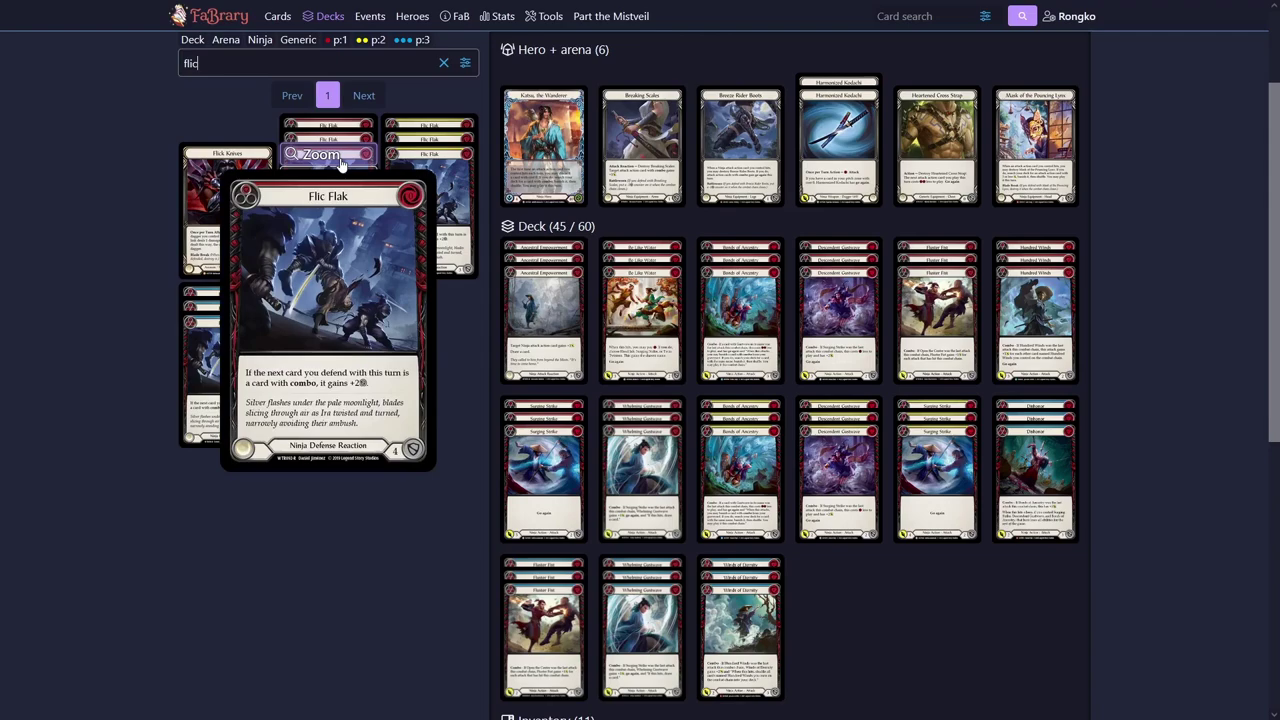
pyautogui.moveTo(202, 63); pyautogui.dragTo(140, 58)
pyautogui.write('reinfor')
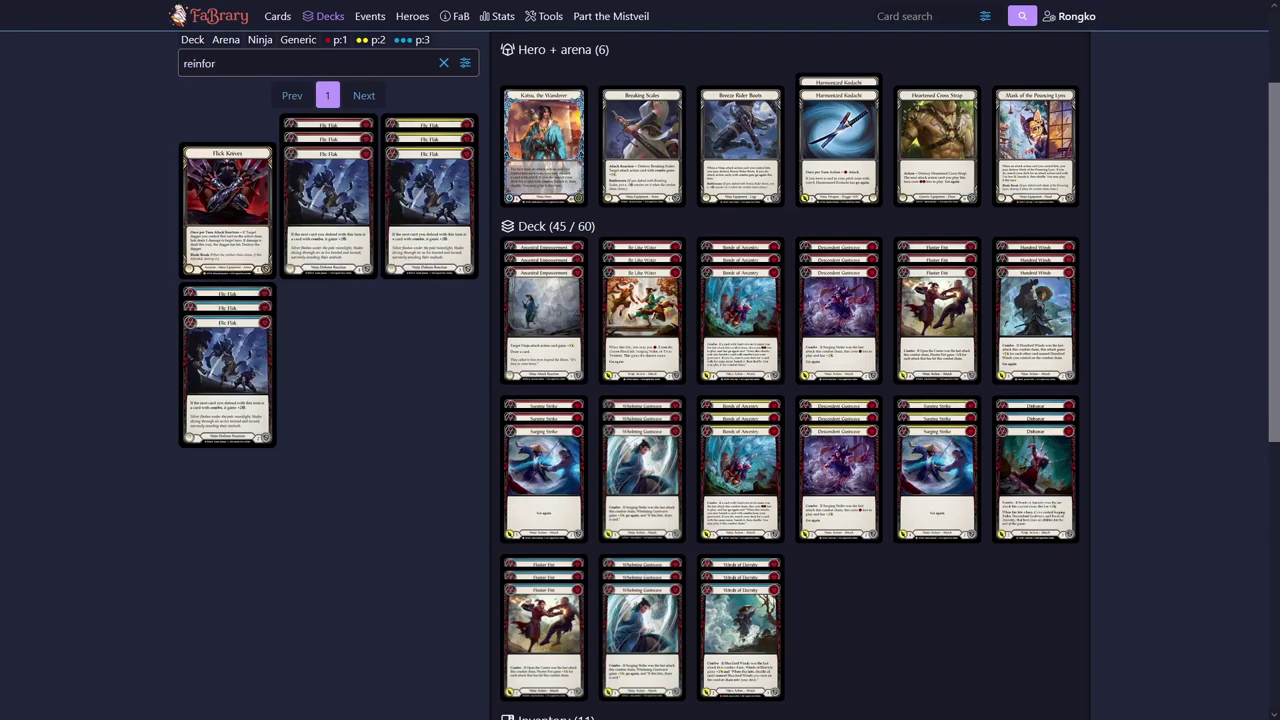
pyautogui.moveTo(240, 165)
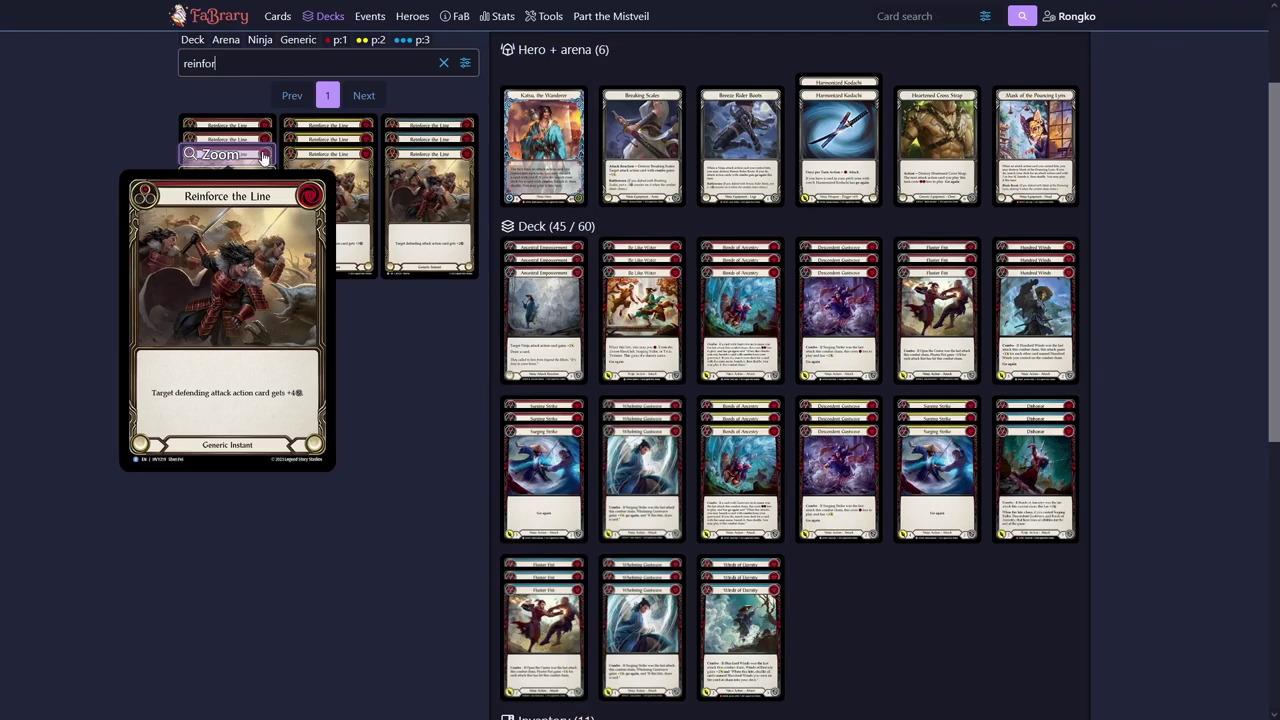
# Search the cards for "warmong" and add two copies of Warmonger's Diplomacy to the inventory
pyautogui.moveTo(225, 63); pyautogui.dragTo(120, 49)
pyautogui.press('BackSpace')
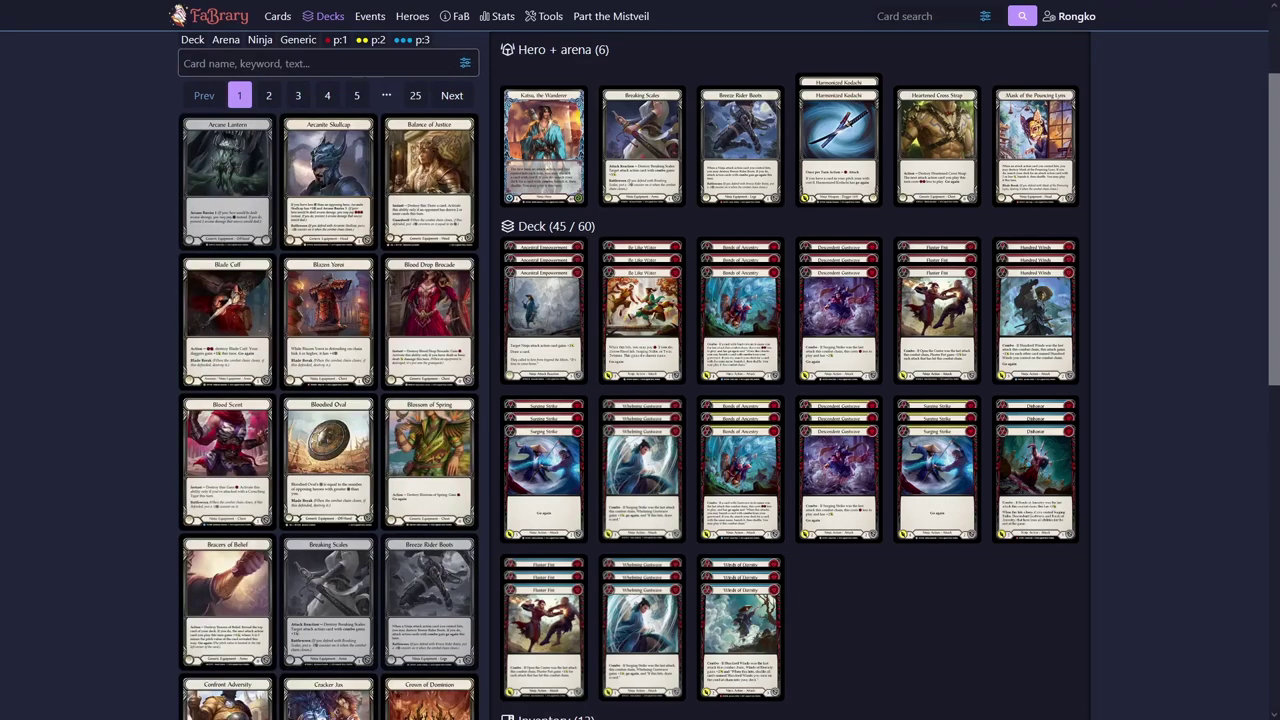
pyautogui.write('warmong')
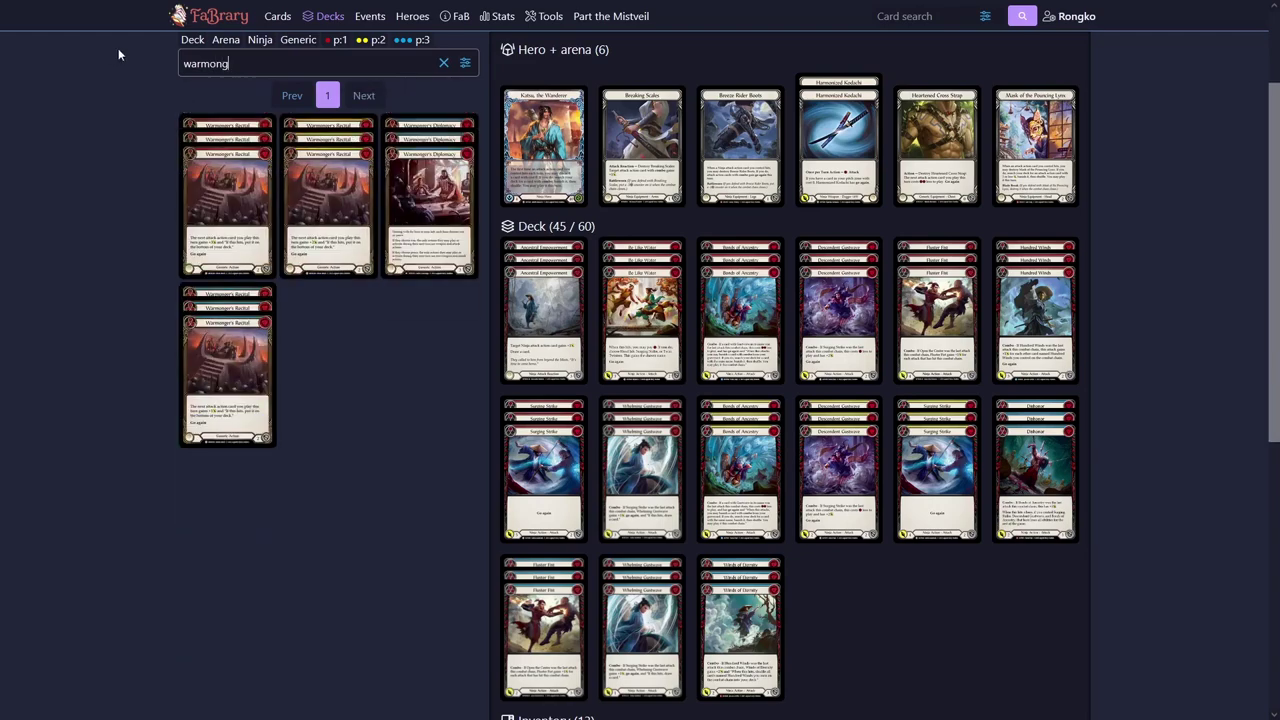
pyautogui.moveTo(455, 162)
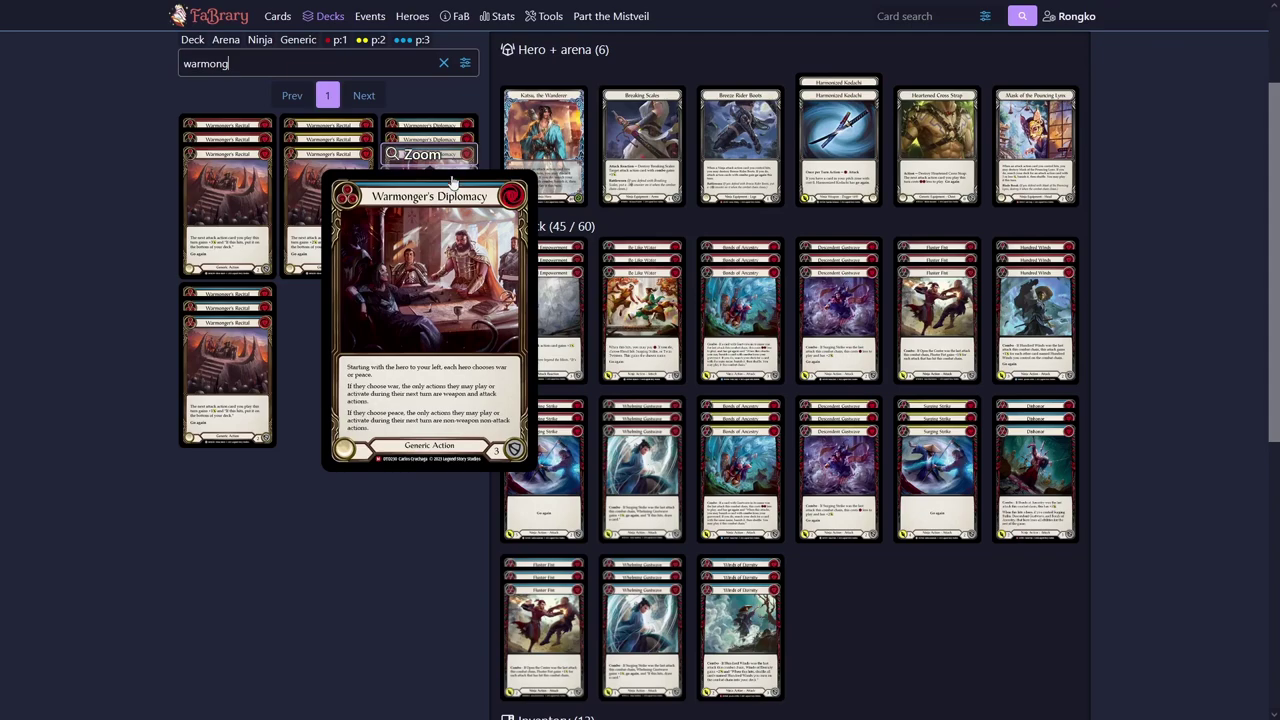
# Search for "ancestral" and "bonds", and add three copies of Ancestral Harmony and one blue Bonds of Ancestry to the inventory
pyautogui.moveTo(232, 63); pyautogui.dragTo(22, 68)
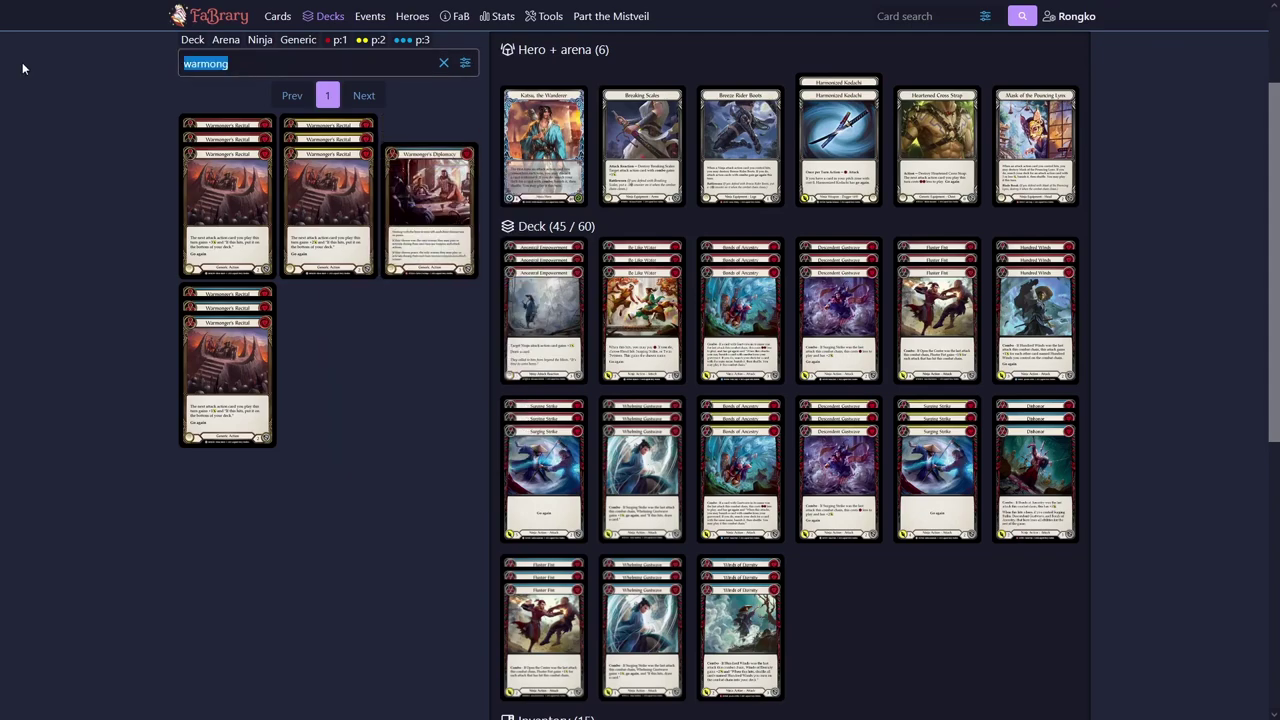
pyautogui.write('ancestral')
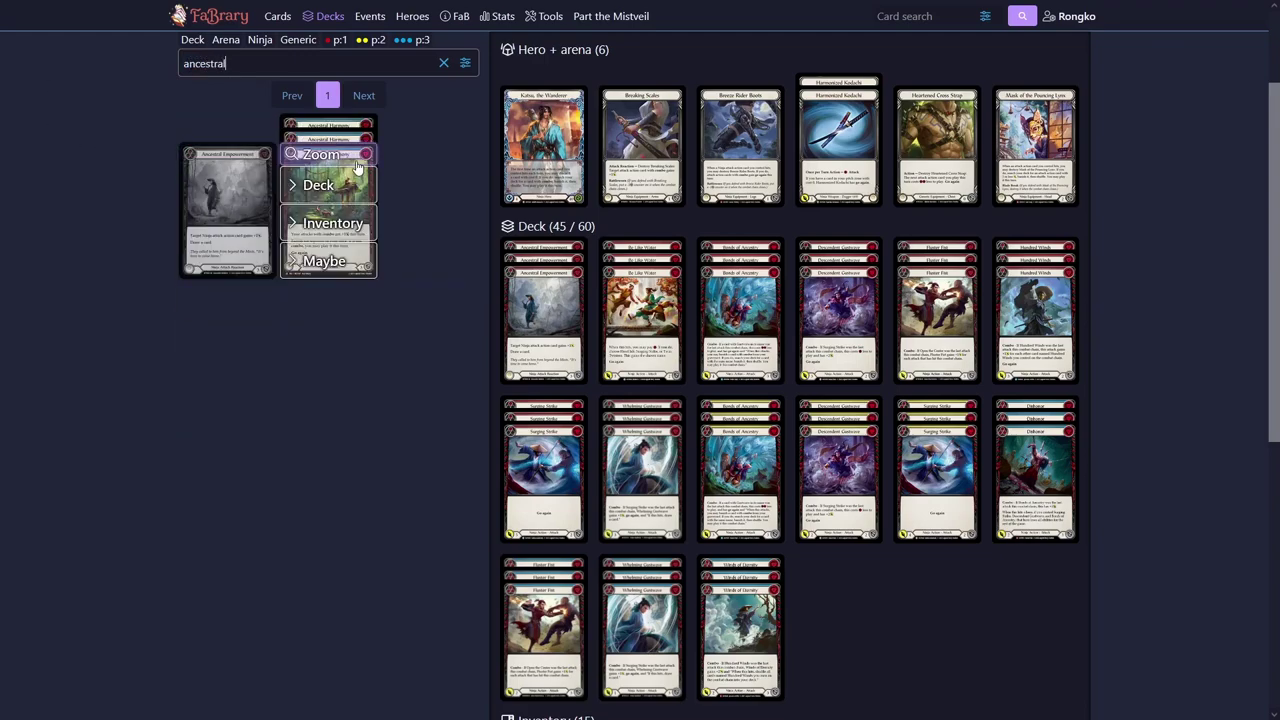
pyautogui.moveTo(232, 63); pyautogui.dragTo(51, 46)
pyautogui.write('bonds')
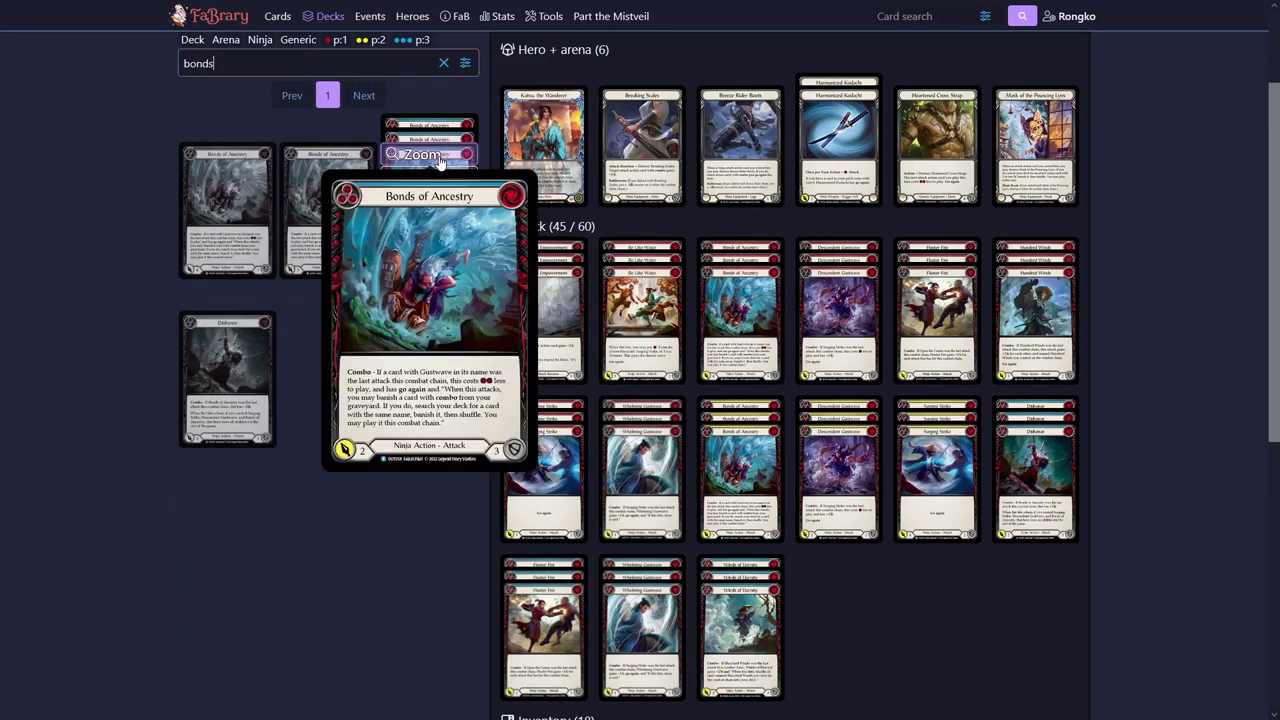
pyautogui.moveTo(1062, 103)
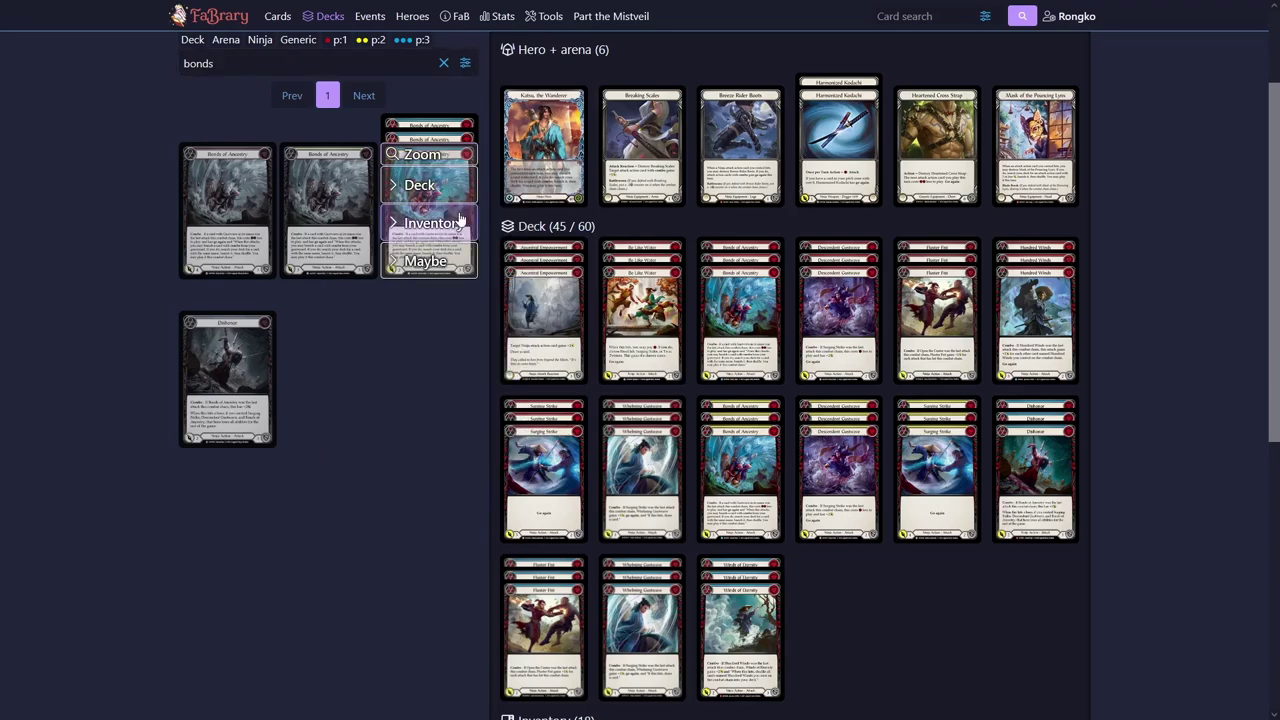
# Search the cards for "art of war" and add three copies of Art of War to the inventory
pyautogui.scroll(2, 844, 357)
pyautogui.press('/')
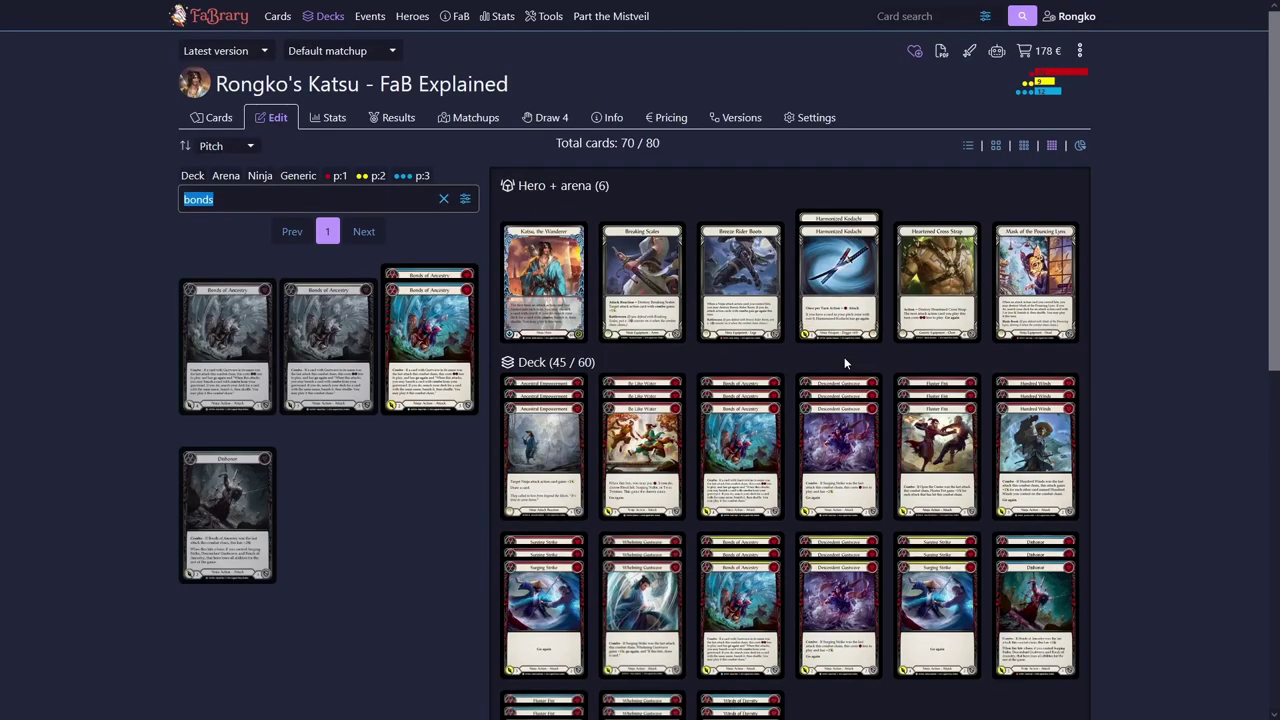
pyautogui.write('art of war')
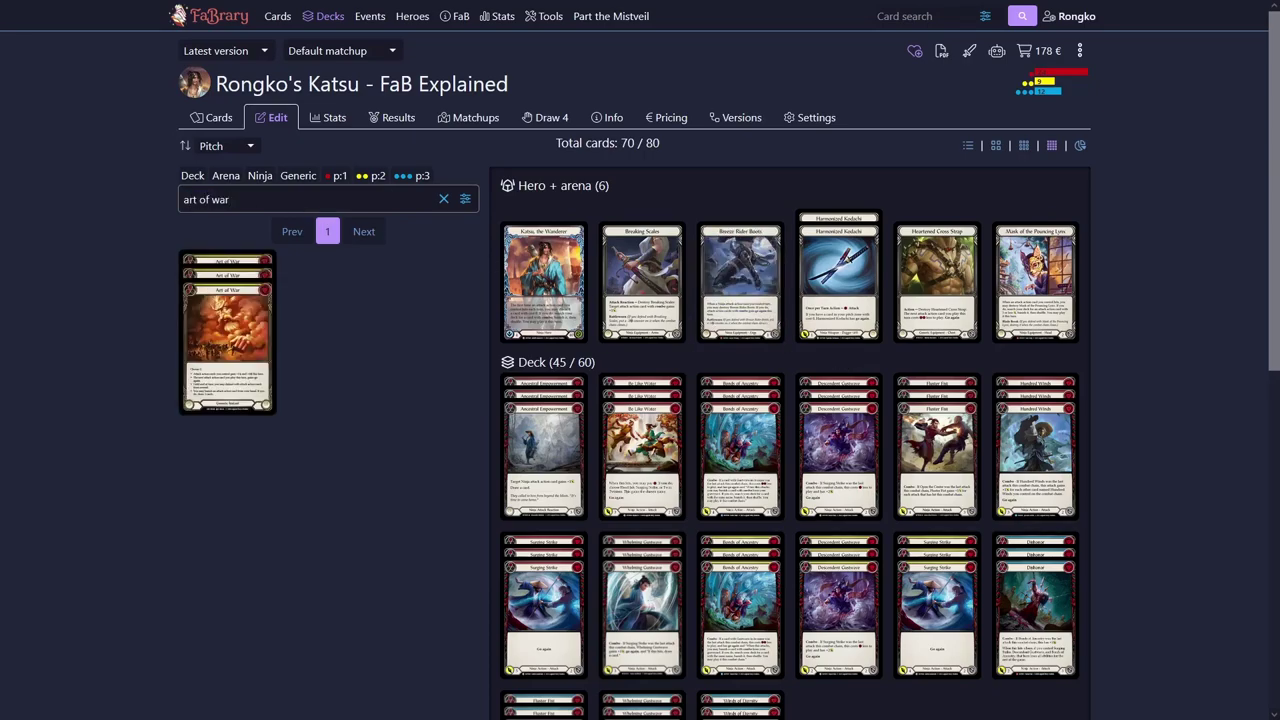
pyautogui.moveTo(243, 316)
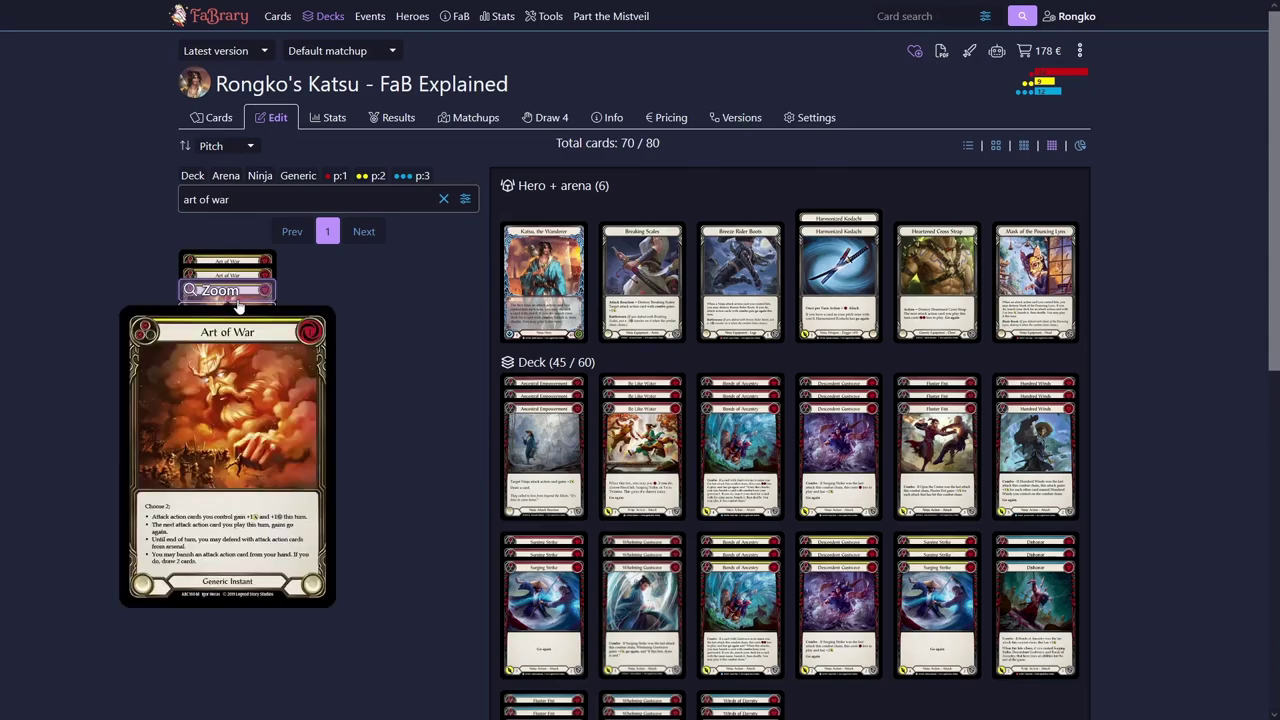
pyautogui.click(255, 368)
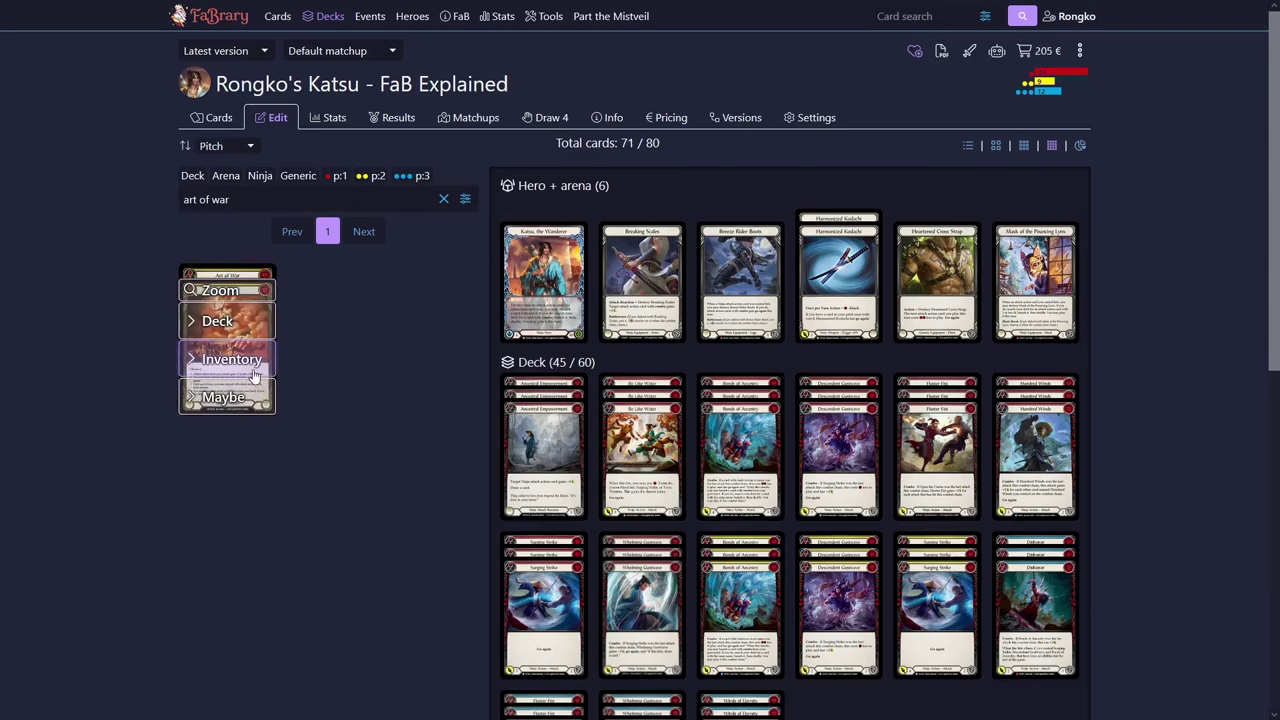
pyautogui.click(255, 368)
# Search the cards for "salt" and add one copy of Salt the Wound to the inventory
pyautogui.scroll(-5, 740, 400)
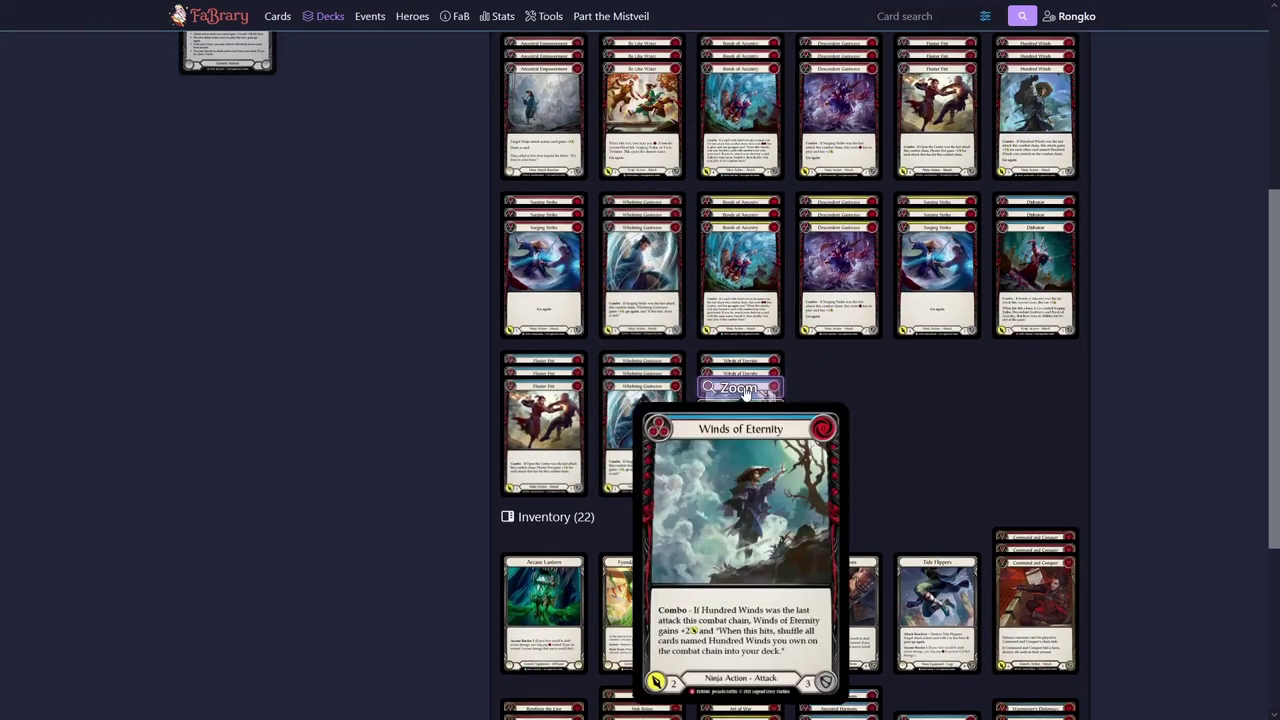
pyautogui.scroll(-1, 878, 365)
pyautogui.moveTo(737, 525)
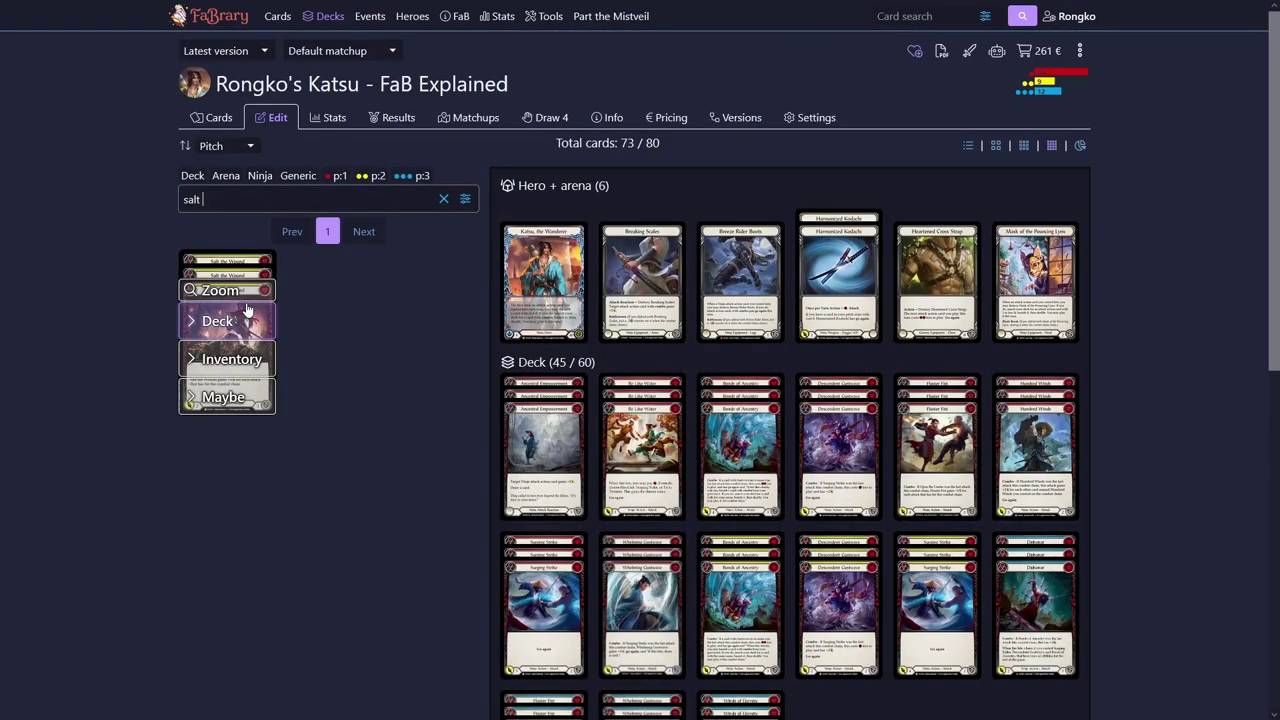
pyautogui.moveTo(235, 298)
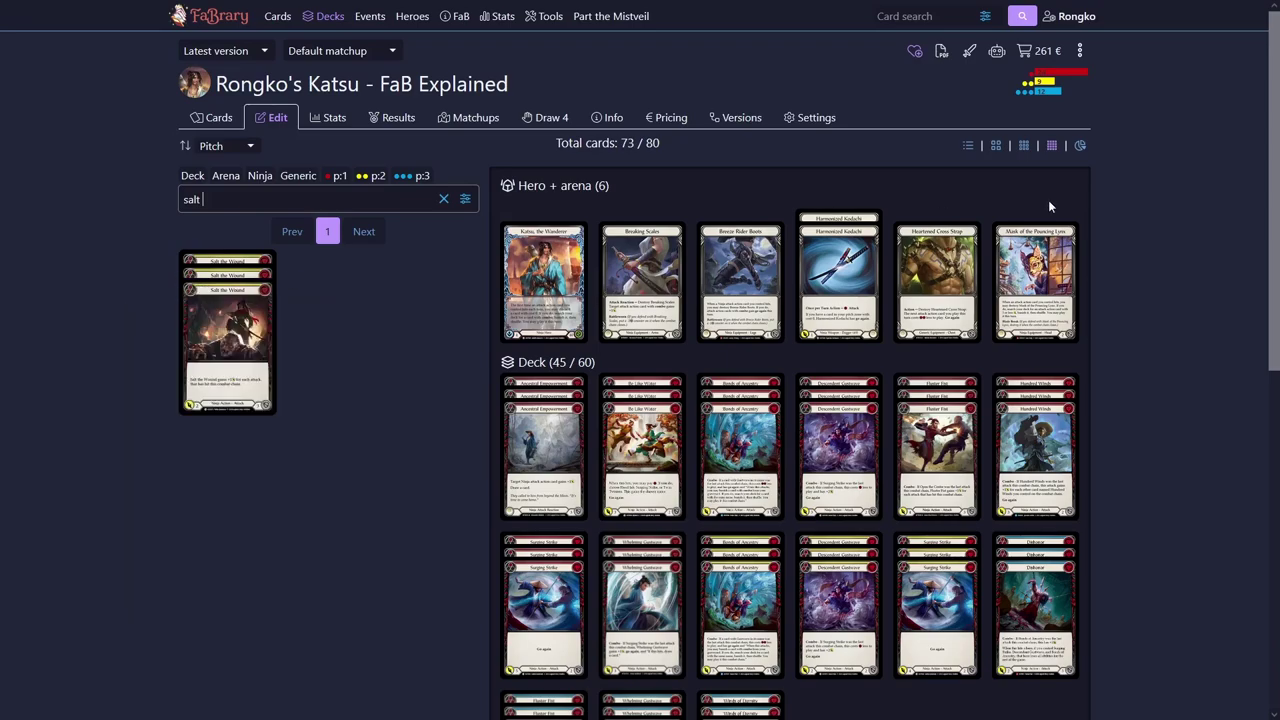
pyautogui.moveTo(1052, 233)
pyautogui.moveTo(266, 279)
pyautogui.click(225, 310)
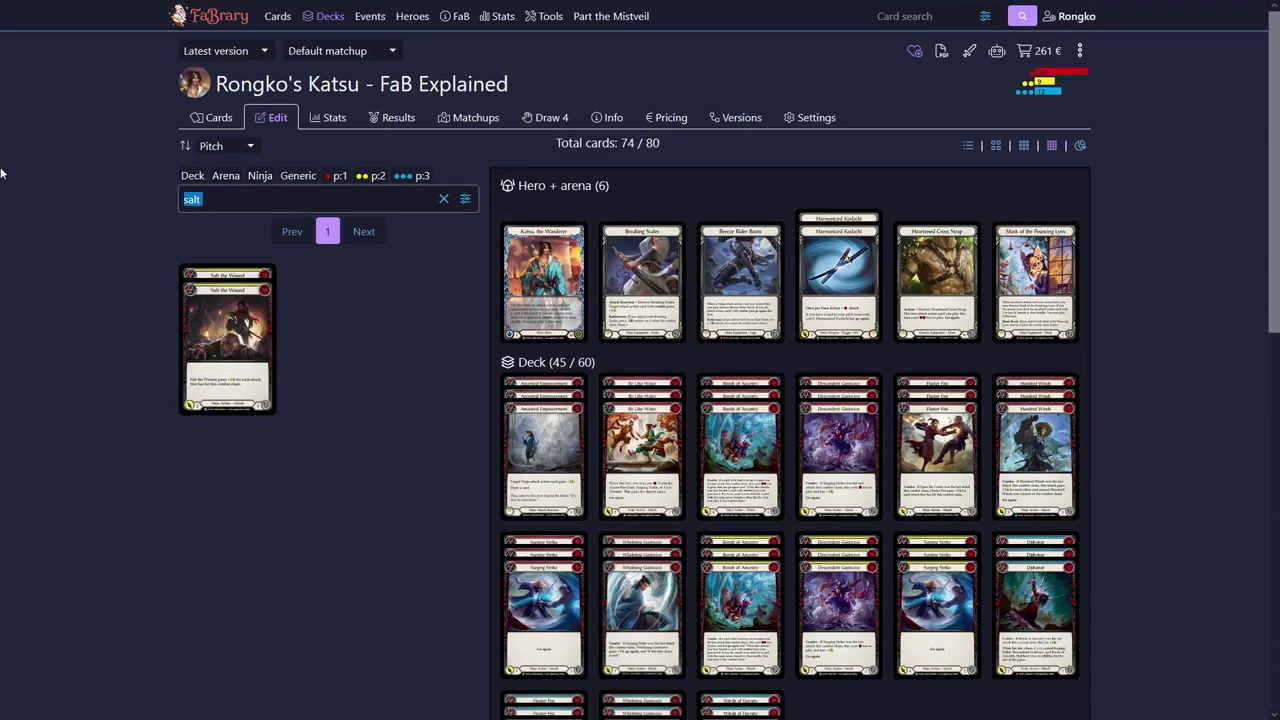
# Search the cards for "tenacit" and add two copies of Tenacity to the inventory
pyautogui.write('tenacit')
pyautogui.moveTo(238, 302)
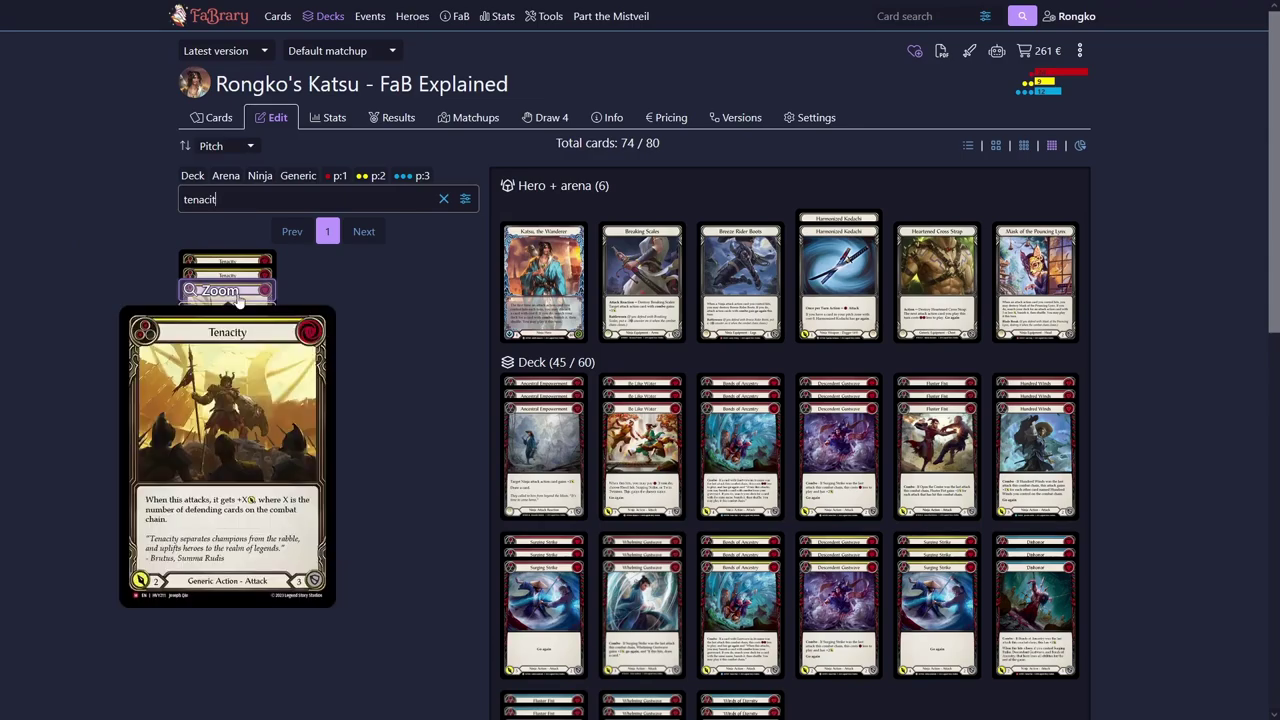
pyautogui.click(236, 362)
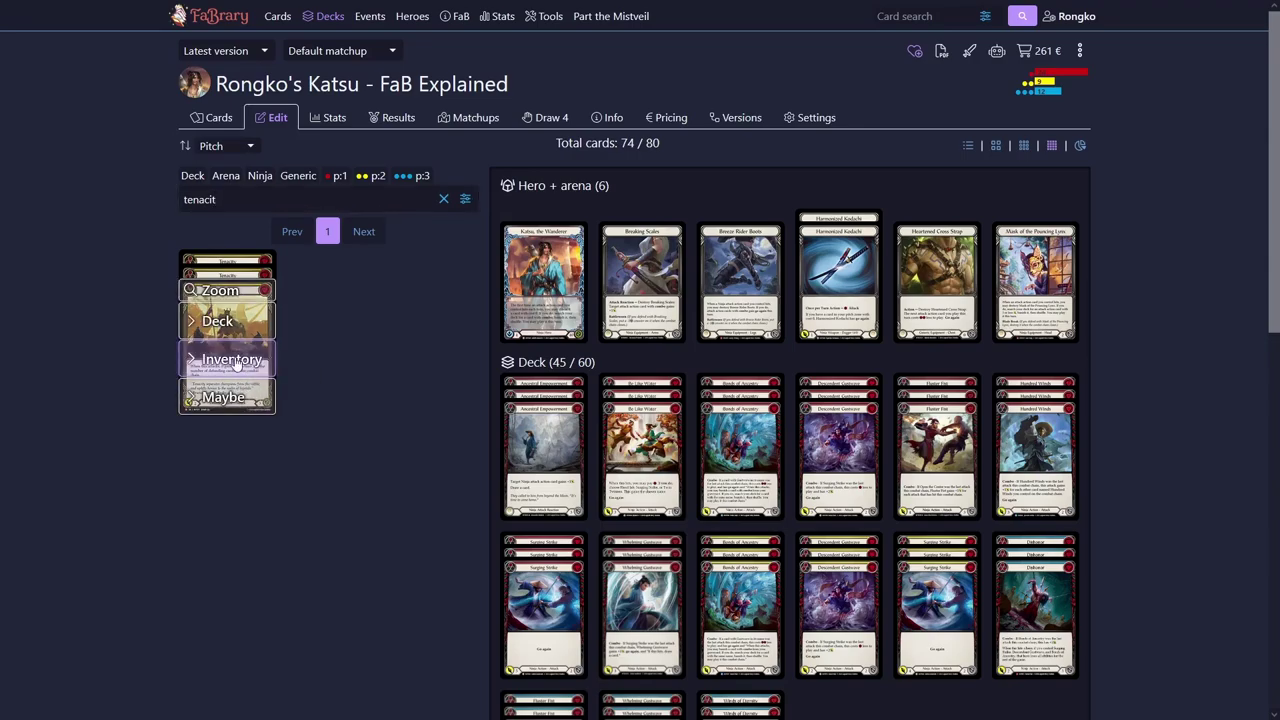
pyautogui.click(231, 362)
pyautogui.click(231, 362)
# Review the cards in the main deck and the inventory, including the text of Tenacity
pyautogui.scroll(-1, 1027, 300)
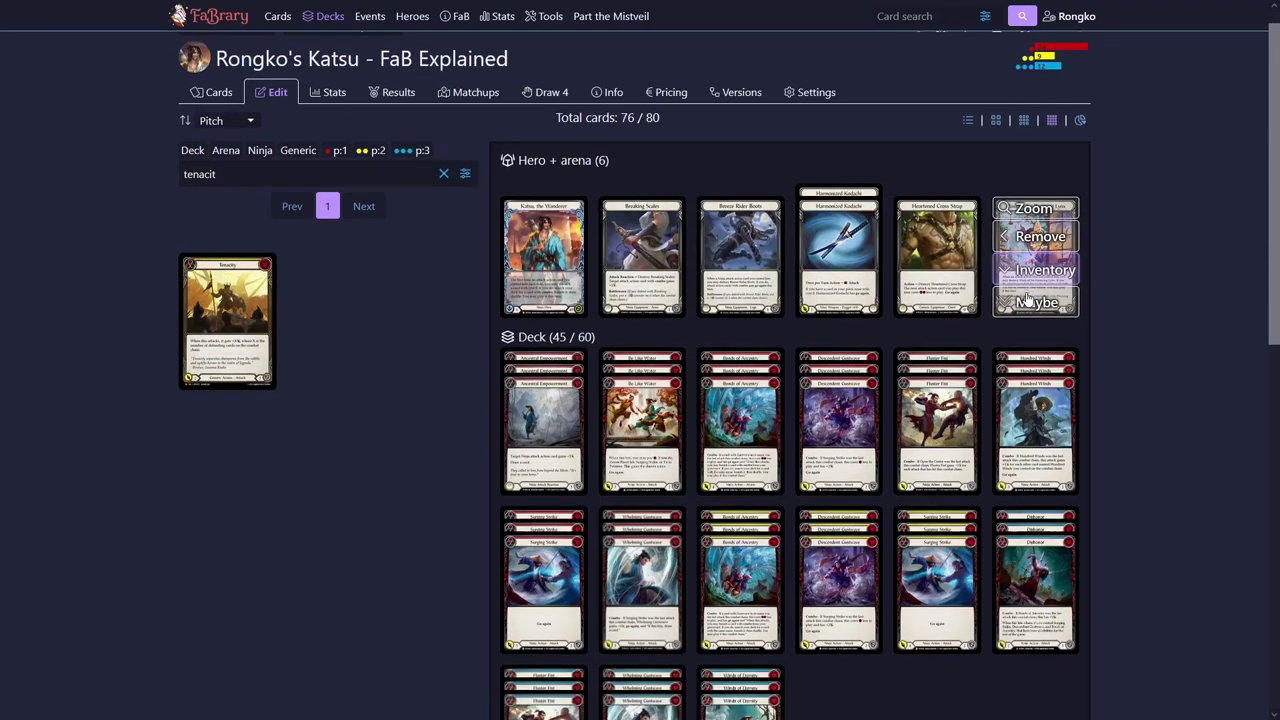
pyautogui.scroll(-1, 1027, 300)
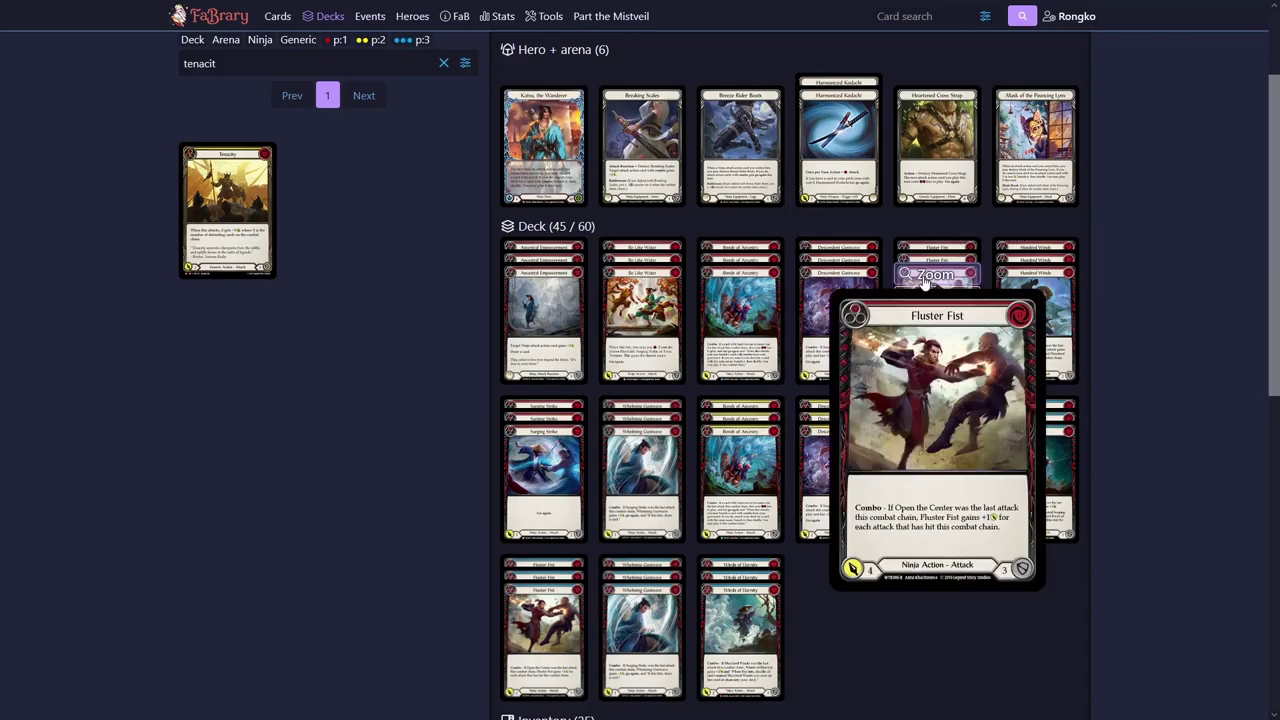
pyautogui.moveTo(1046, 313)
pyautogui.scroll(-4, 1046, 313)
pyautogui.scroll(5, 1030, 320)
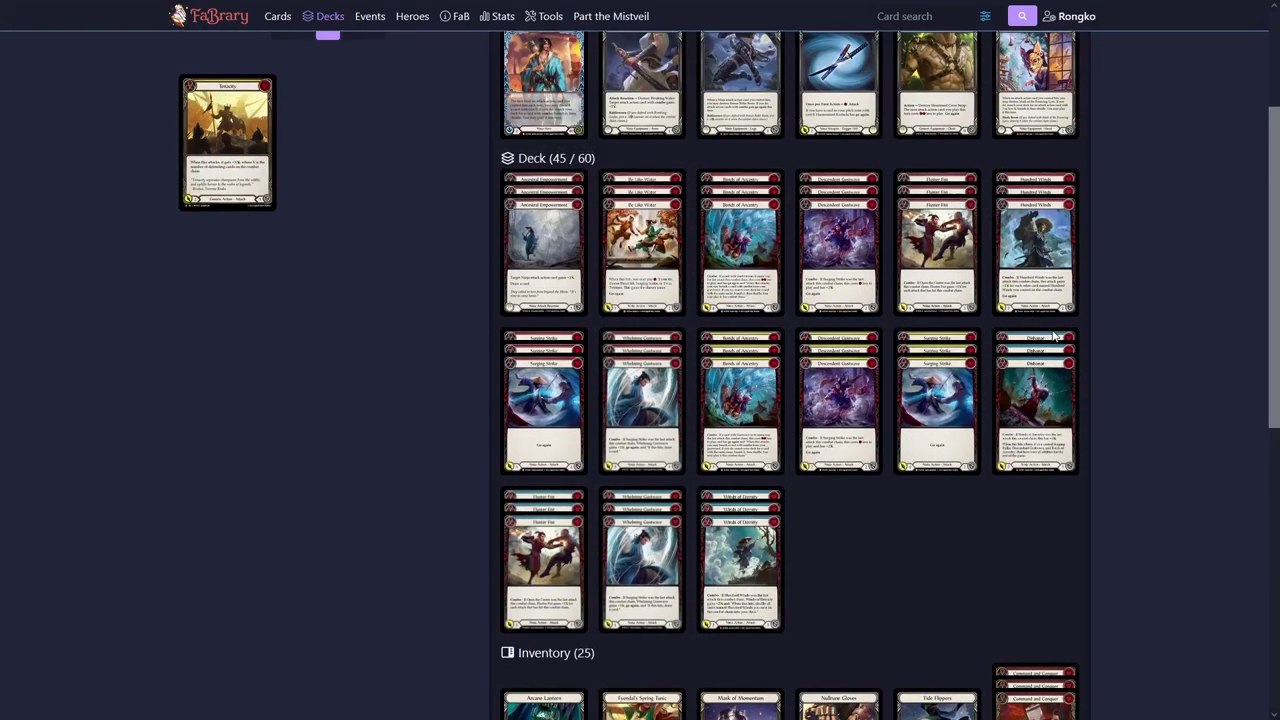
pyautogui.moveTo(1065, 240)
pyautogui.scroll(-5, 960, 450)
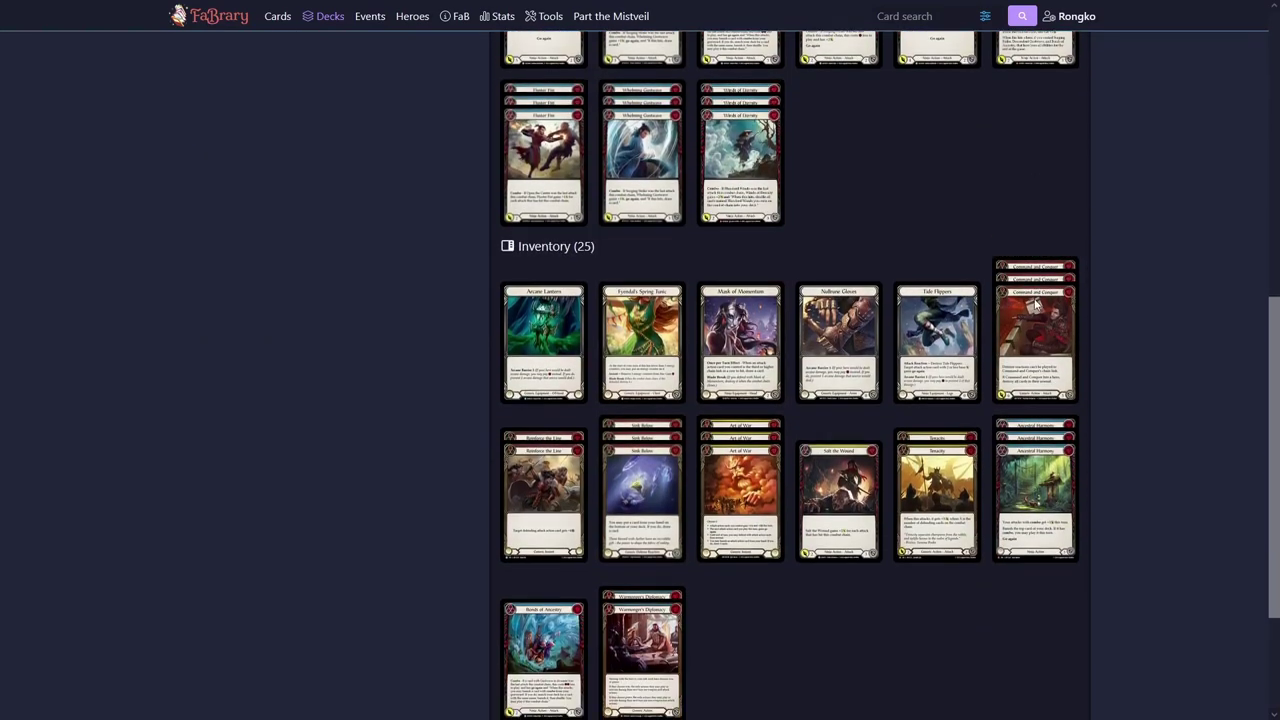
pyautogui.moveTo(962, 452)
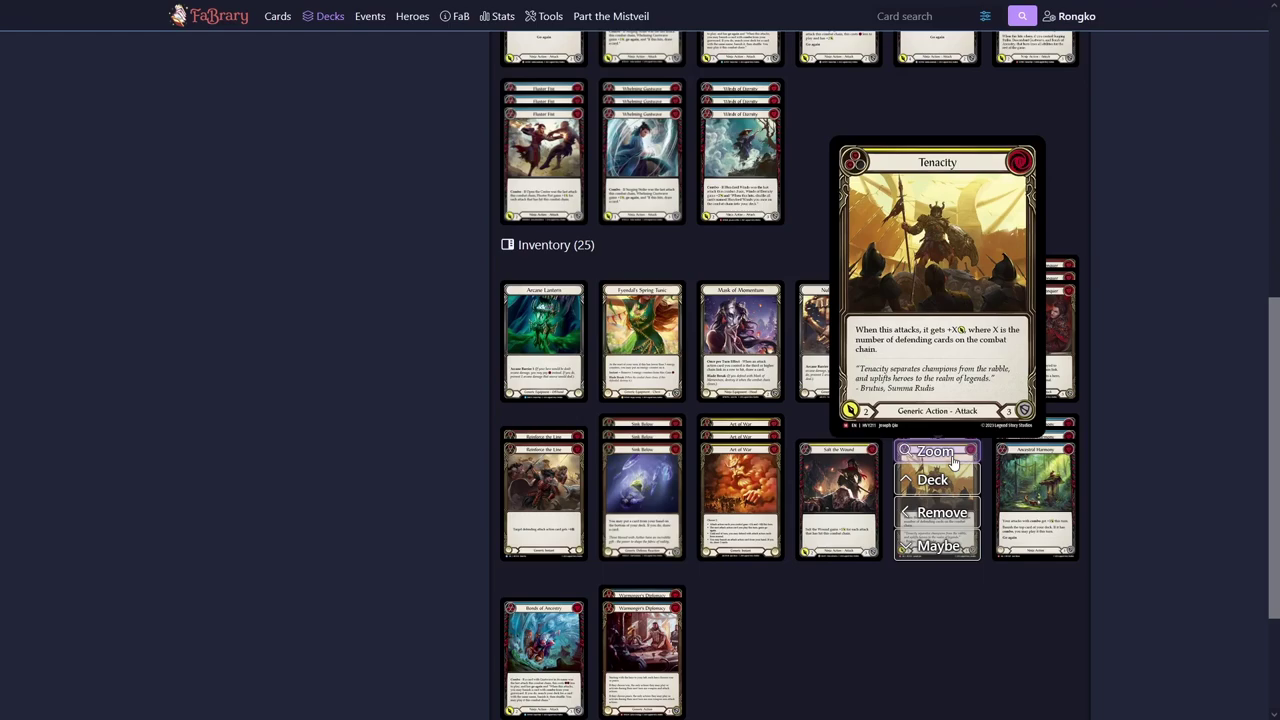
pyautogui.scroll(15, 1030, 255)
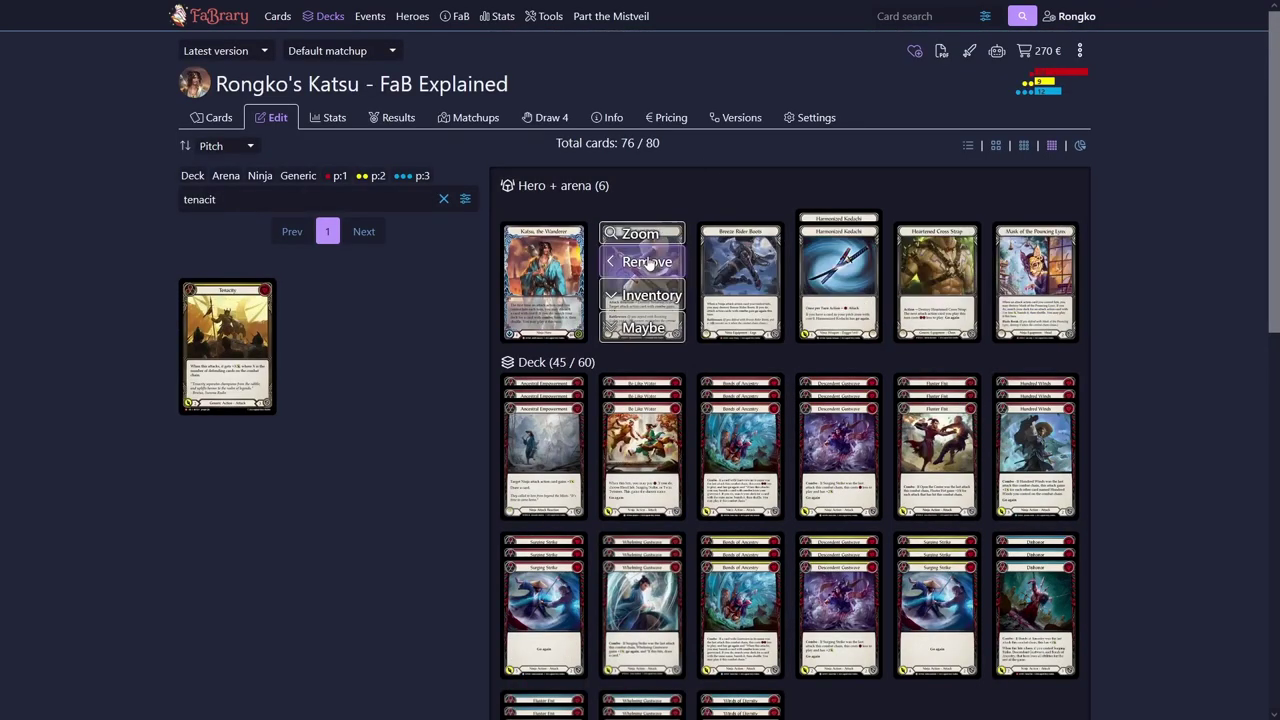
# Search the cards for "whelming" and add one yellow Whelming Gustwave to the main deck
pyautogui.doubleClick(238, 198)
pyautogui.scroll(-1, 238, 198)
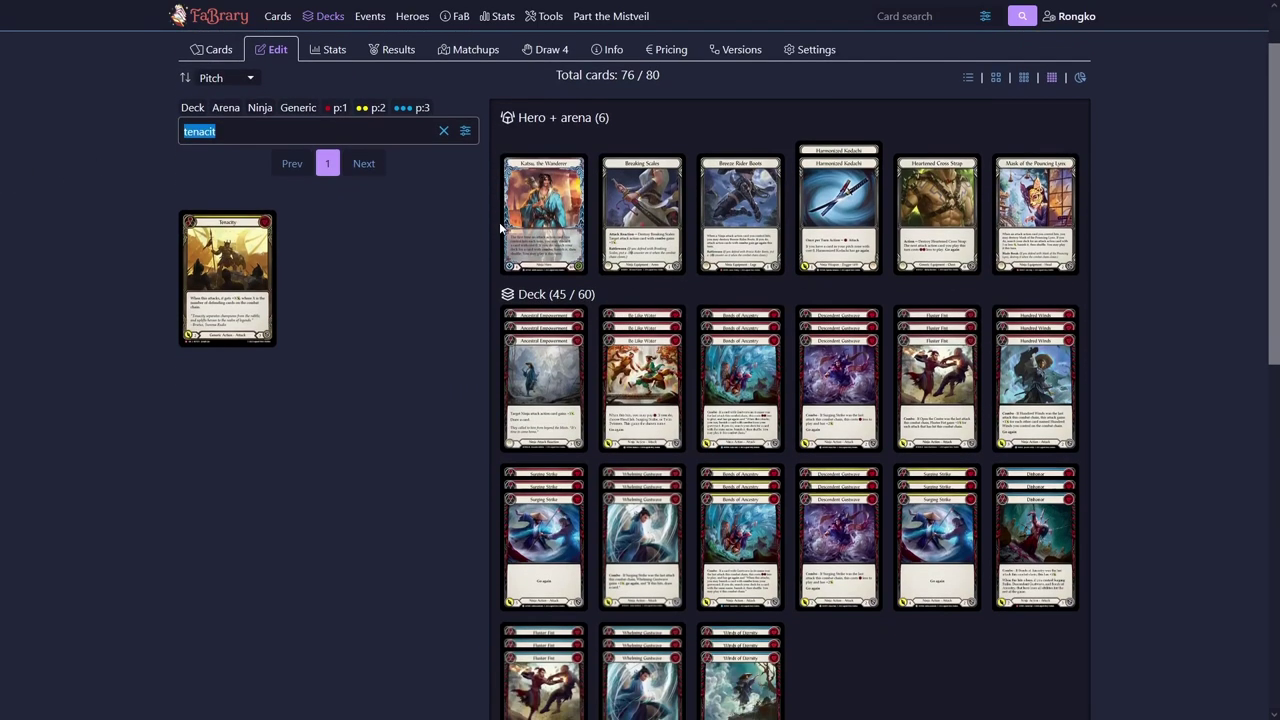
pyautogui.write('whelming')
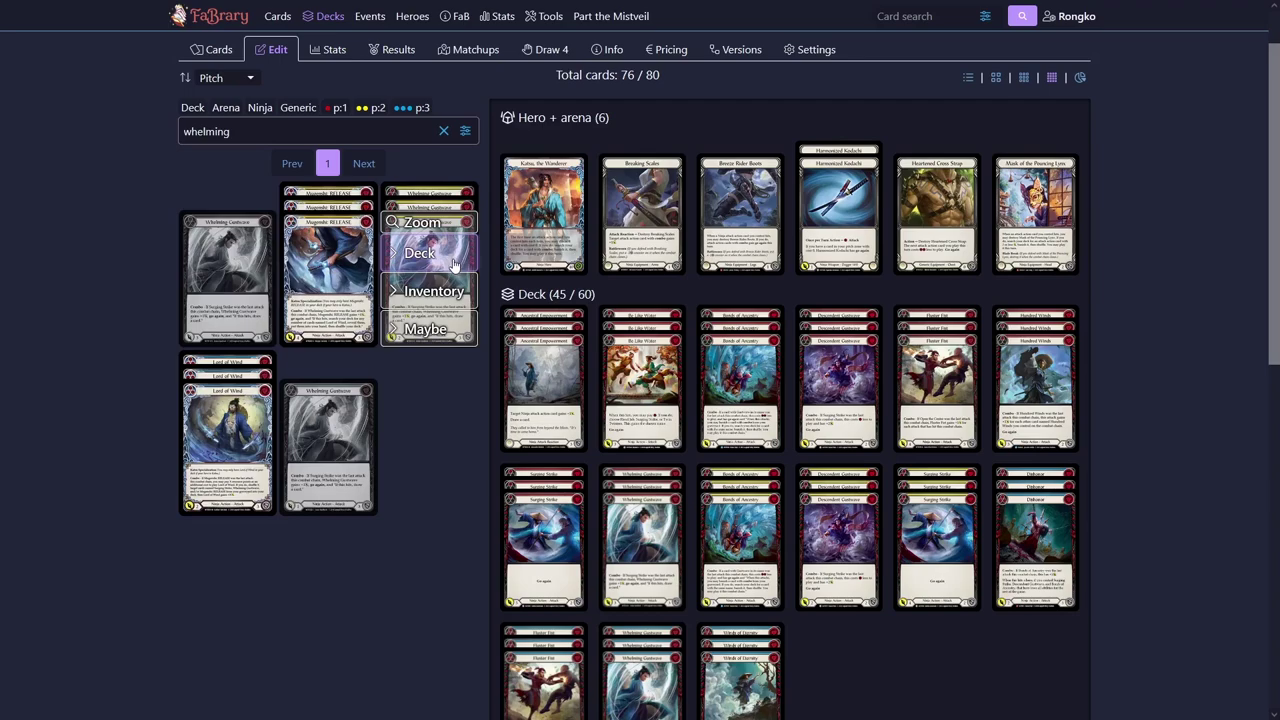
pyautogui.click(449, 256)
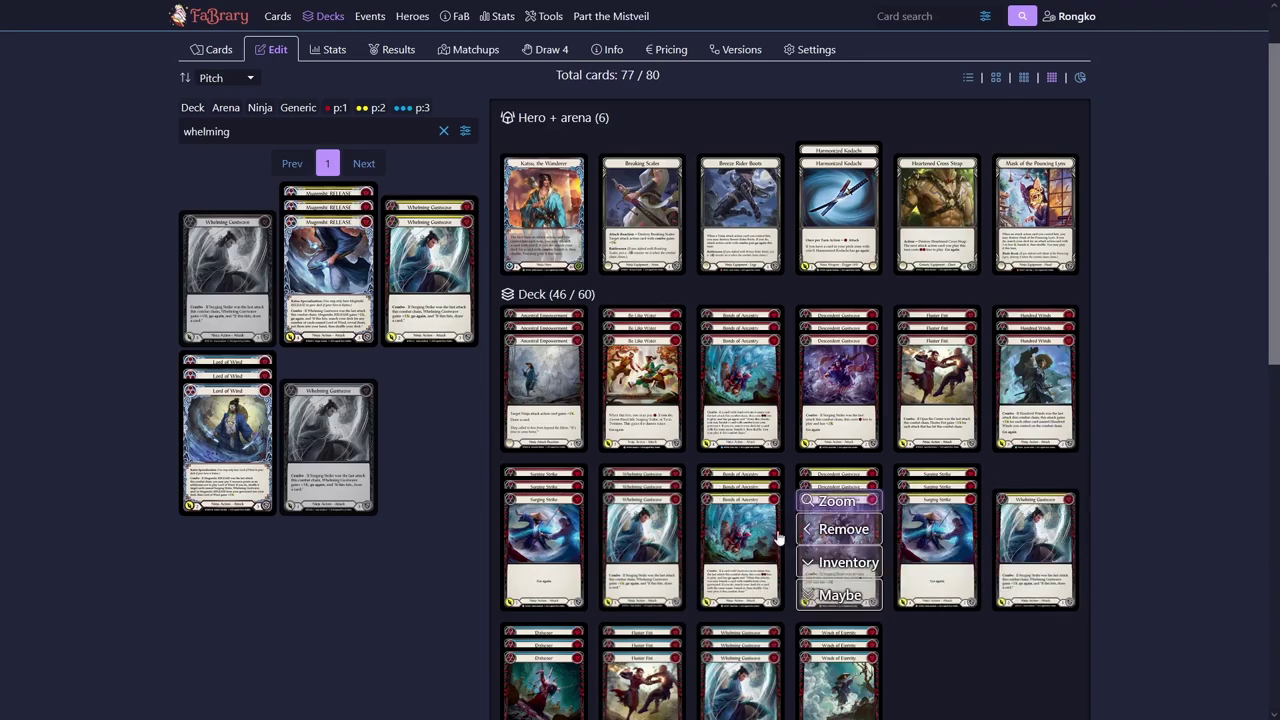
# Search the cards for "hundred" and add one yellow Hundred Winds to the main deck
pyautogui.moveTo(767, 470)
pyautogui.scroll(-1, 480, 330)
pyautogui.scroll(2, 290, 195)
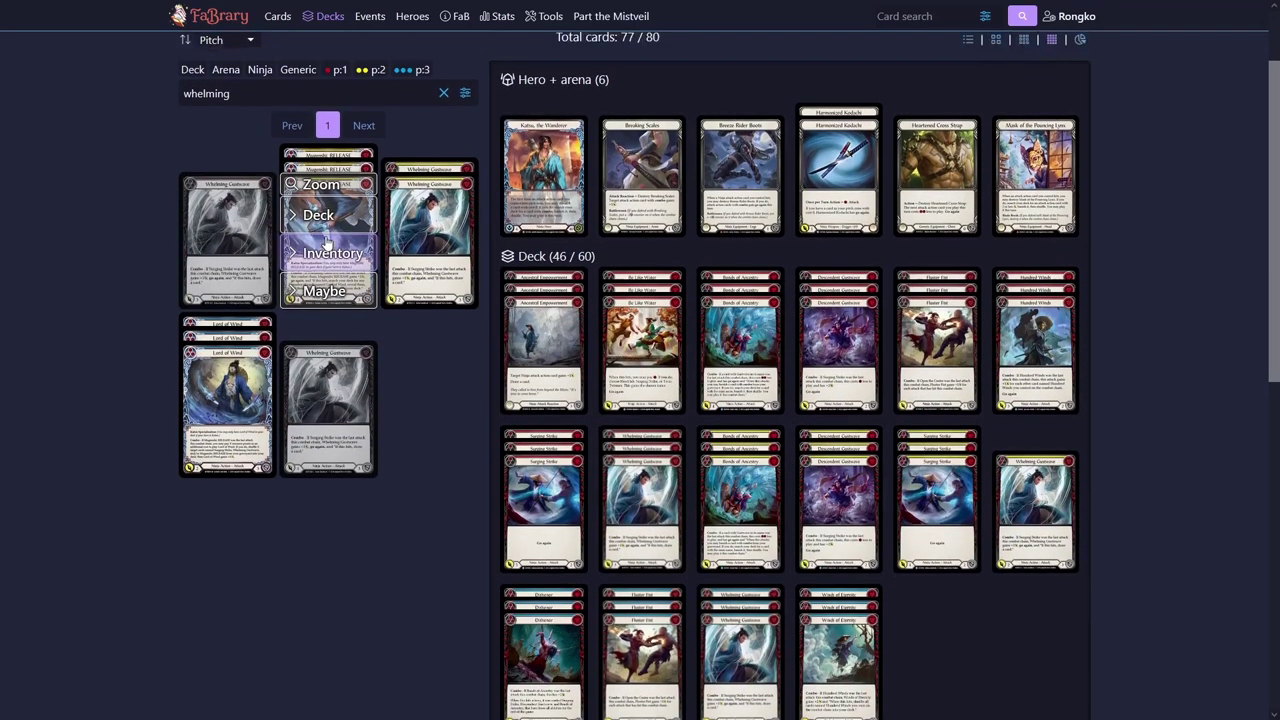
pyautogui.doubleClick(287, 193)
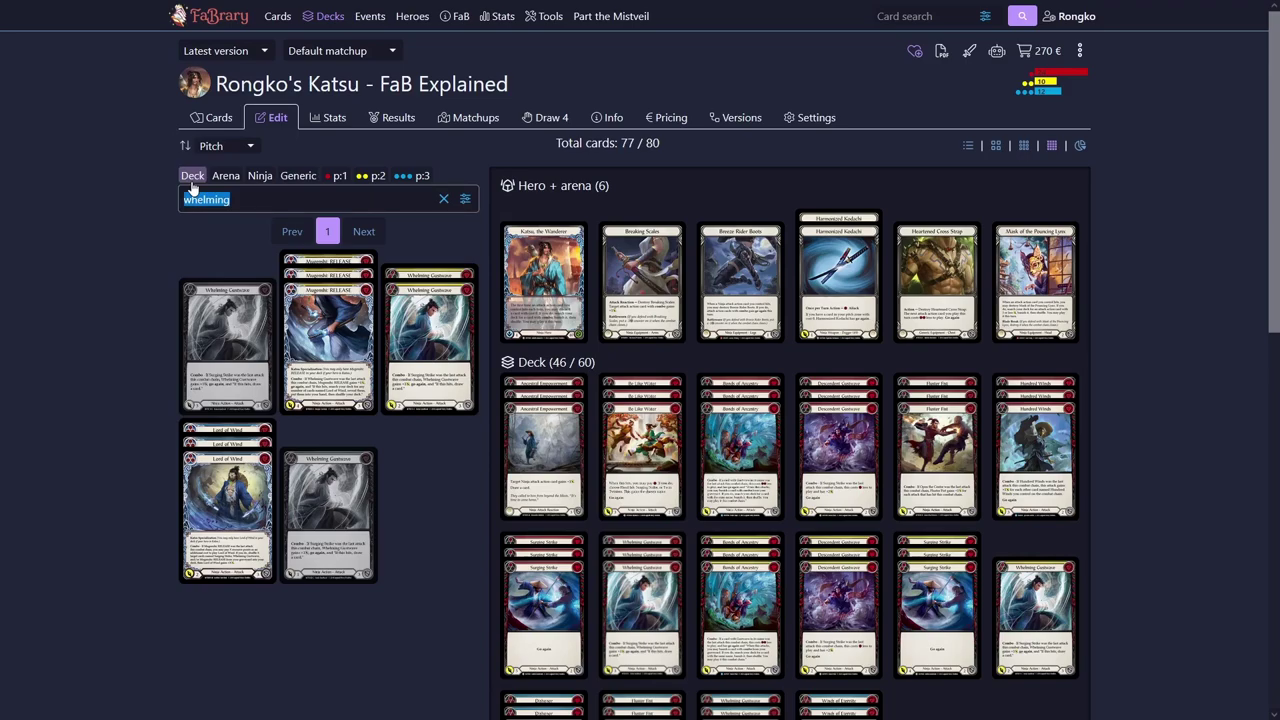
pyautogui.write('hundred')
pyautogui.click(328, 340)
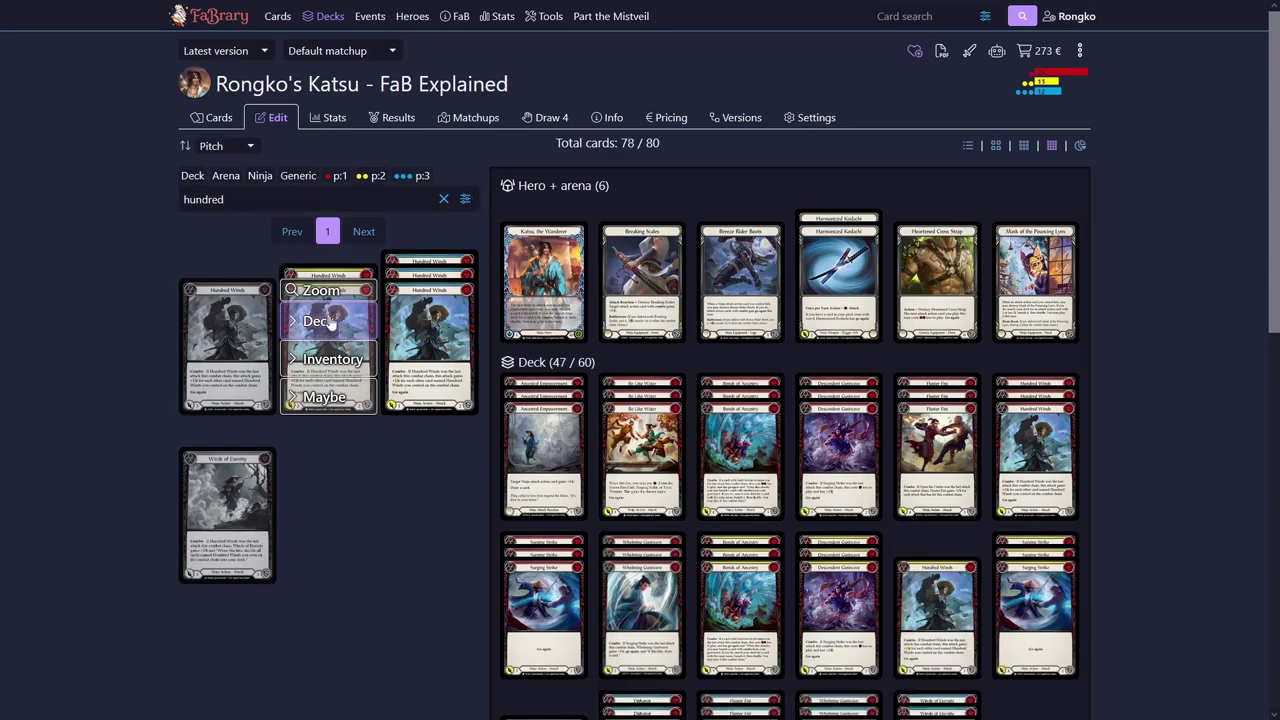
# Review the main deck and inventory lists, and examine the card texts of Bonds of Ancestry and Katsu, the Wanderer
pyautogui.moveTo(666, 446)
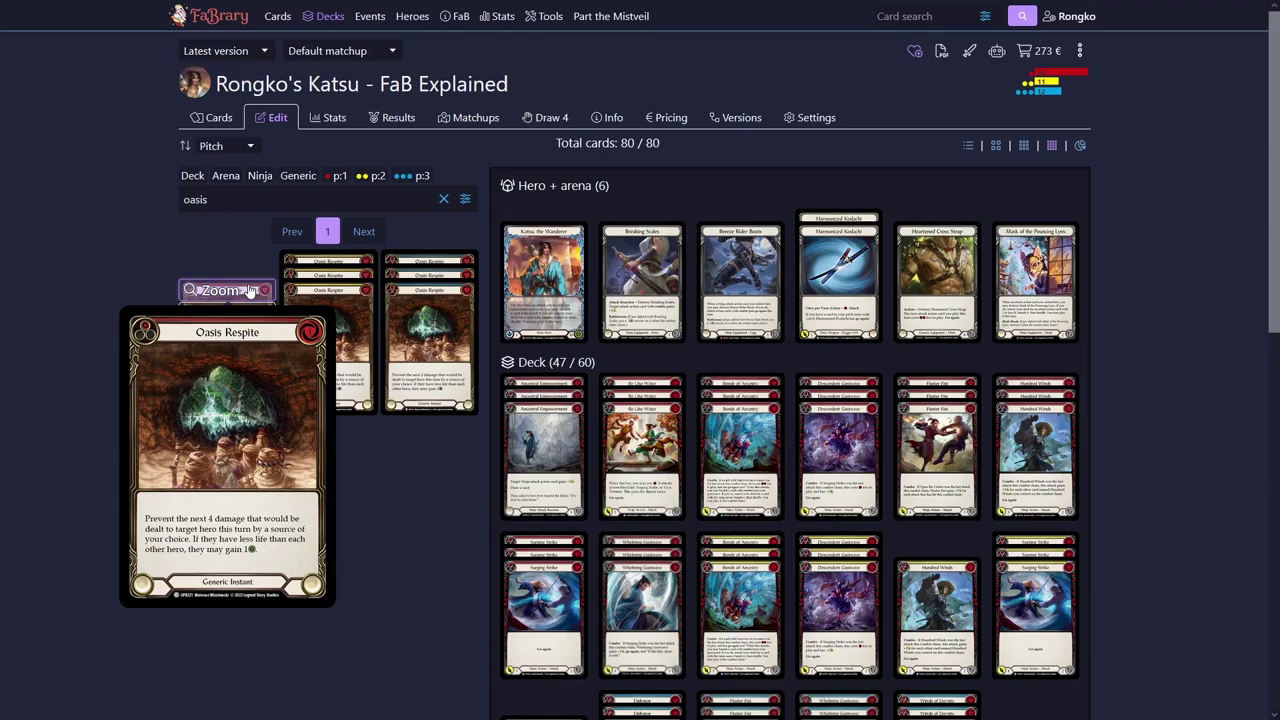
pyautogui.scroll(-1, 880, 250)
pyautogui.moveTo(1003, 368)
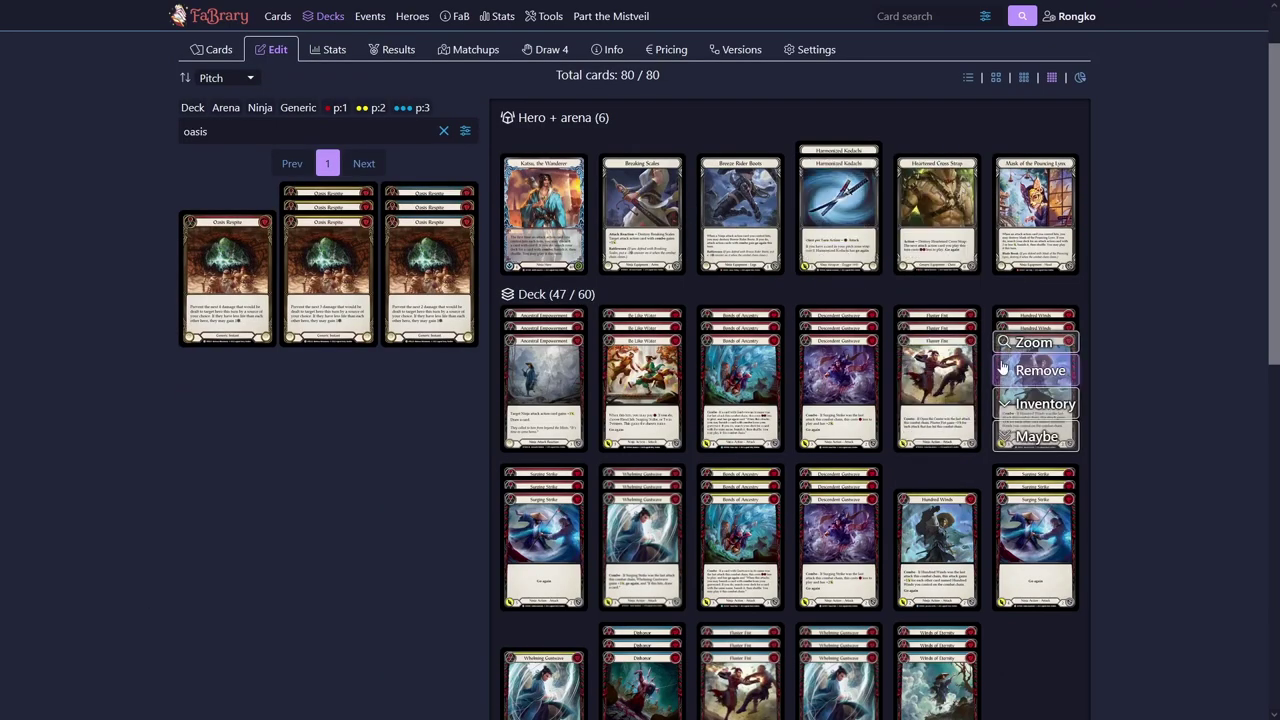
pyautogui.scroll(-5, 1003, 368)
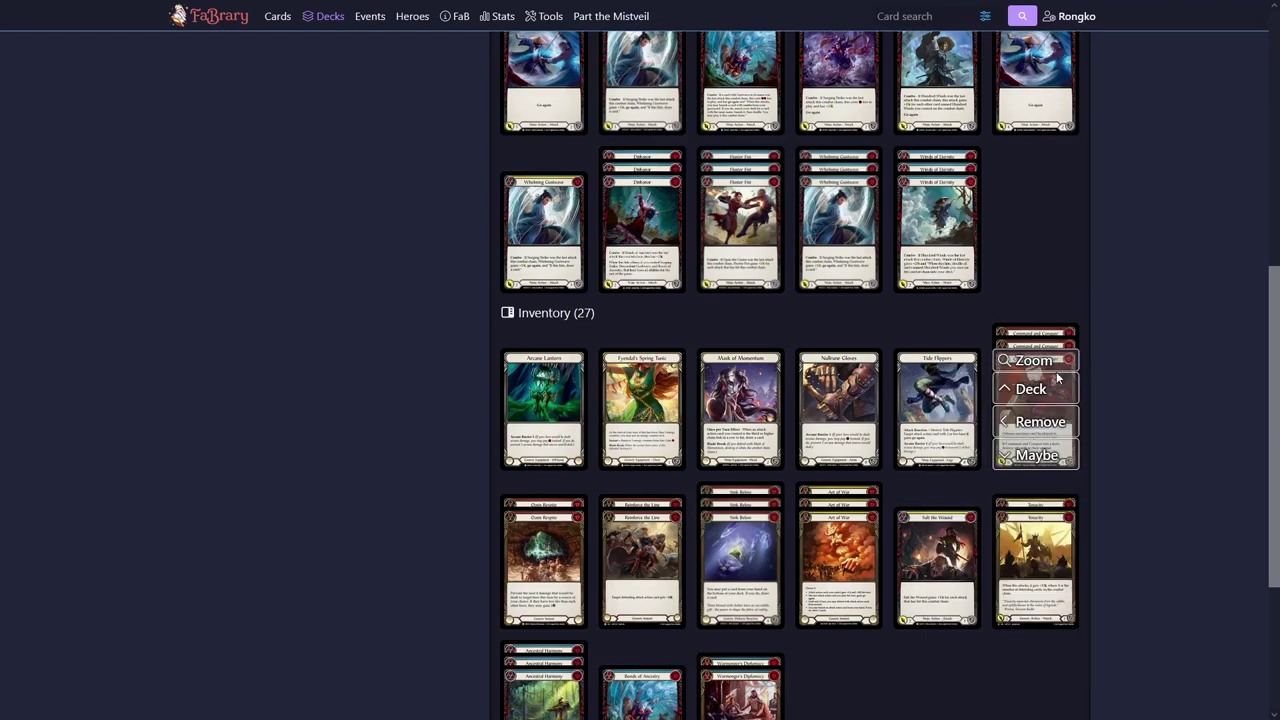
pyautogui.moveTo(1058, 366)
pyautogui.scroll(3, 1030, 480)
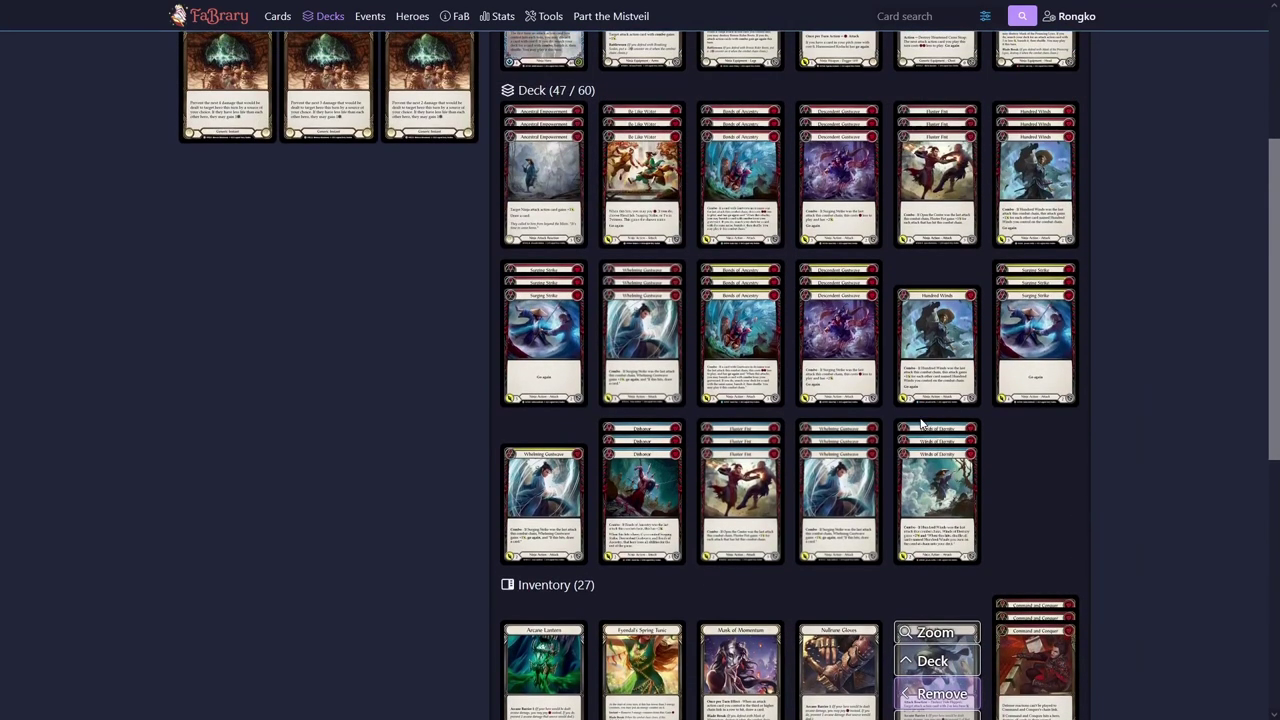
pyautogui.scroll(2, 678, 563)
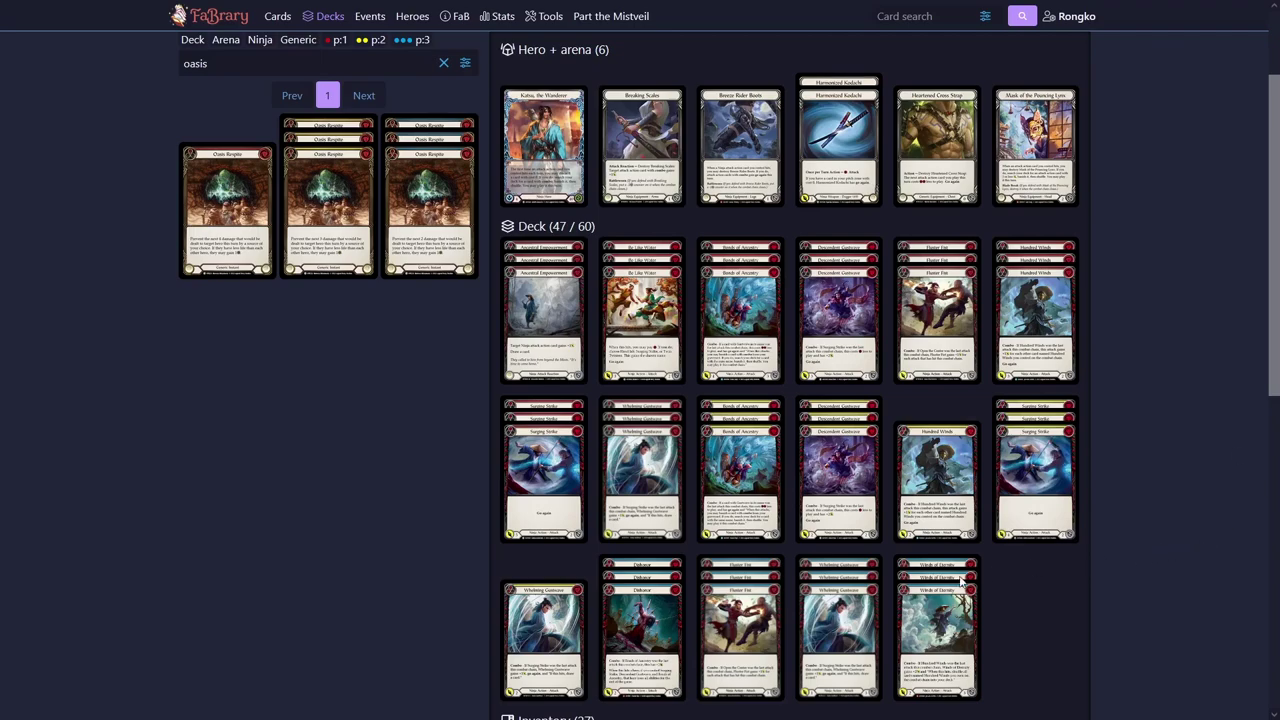
pyautogui.moveTo(659, 592)
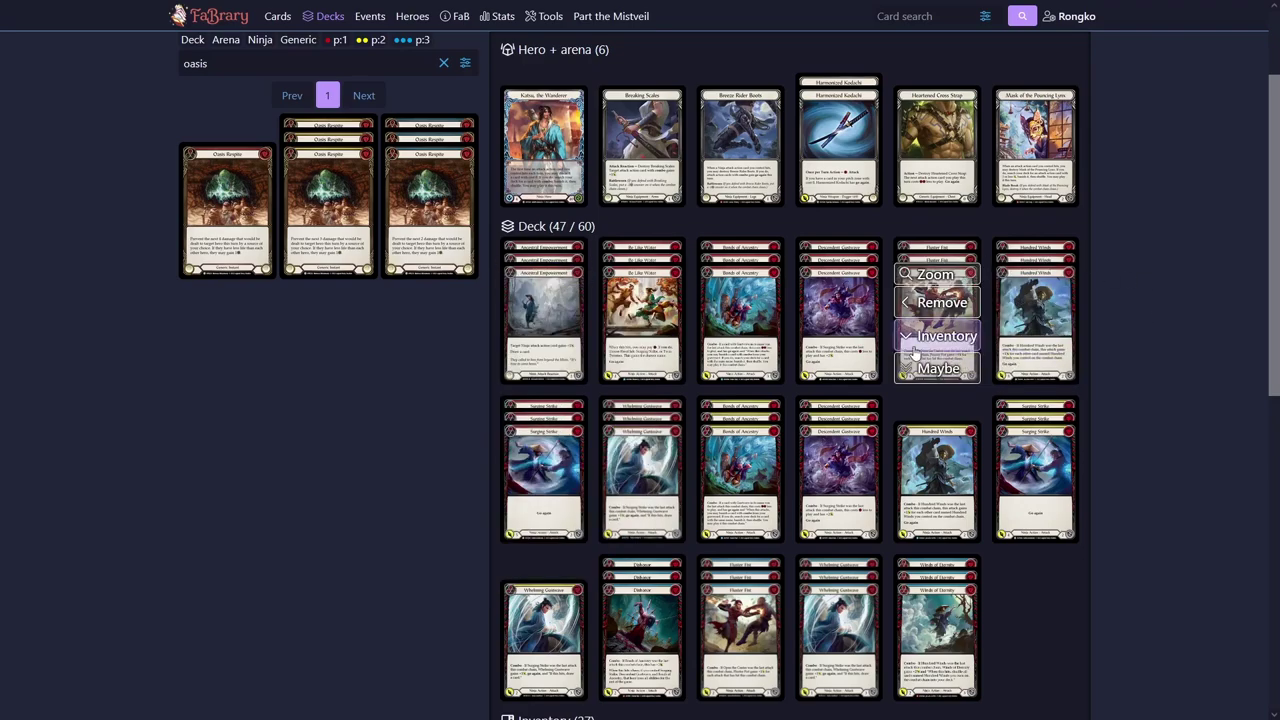
pyautogui.moveTo(757, 447)
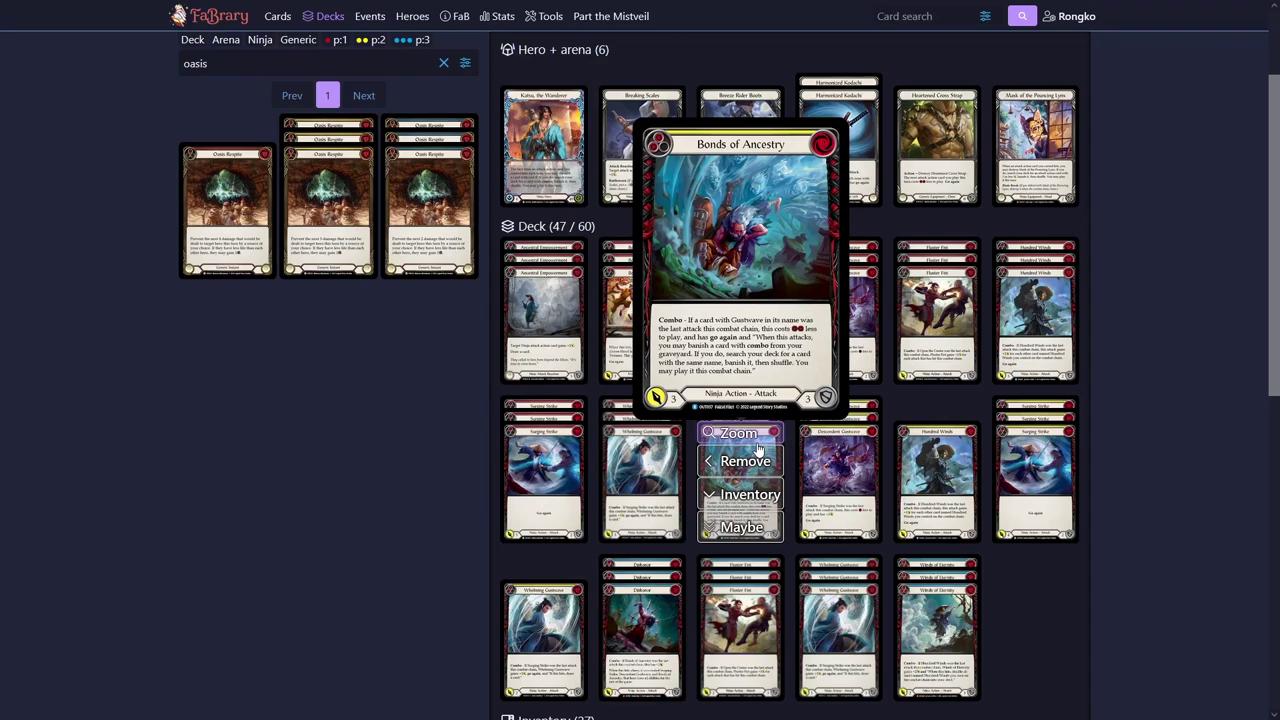
pyautogui.scroll(2, 994, 357)
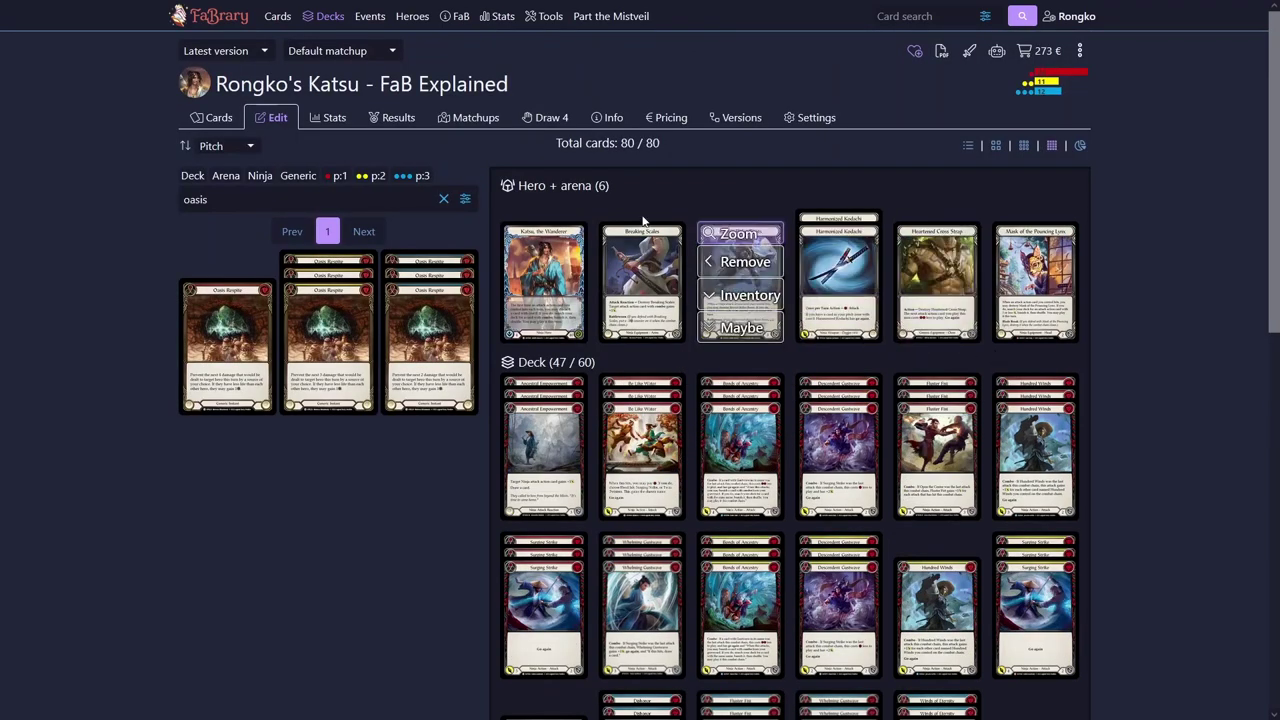
pyautogui.moveTo(543, 243)
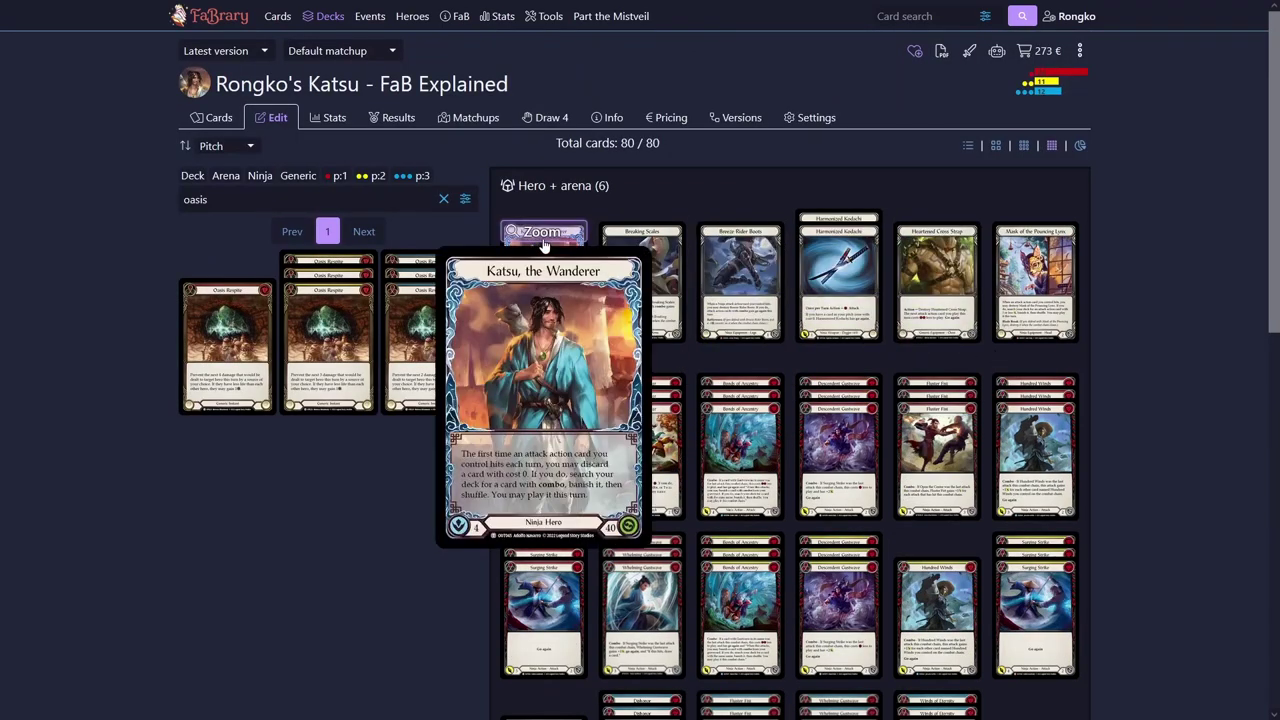